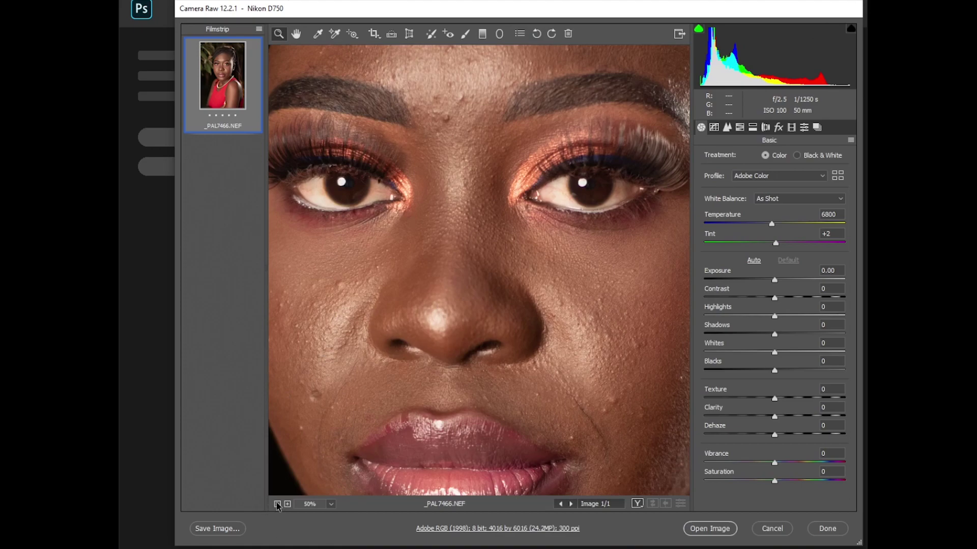
Step: Examine the skin texture around the mouth and lower cheek of the raw portrait up close
{"action": "left_click", "coordinate": [277, 504]}
{"action": "left_click", "coordinate": [277, 504]}
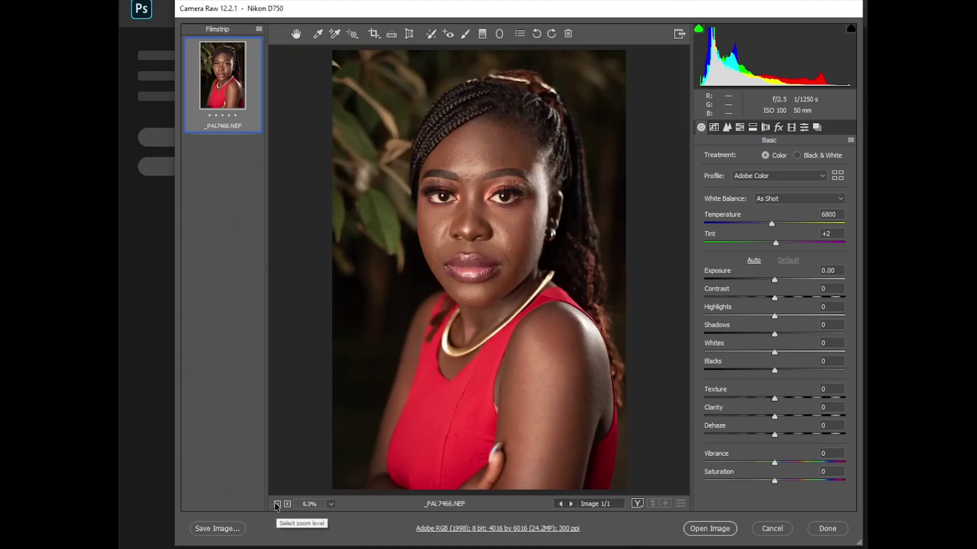
{"action": "left_click", "coordinate": [493, 256]}
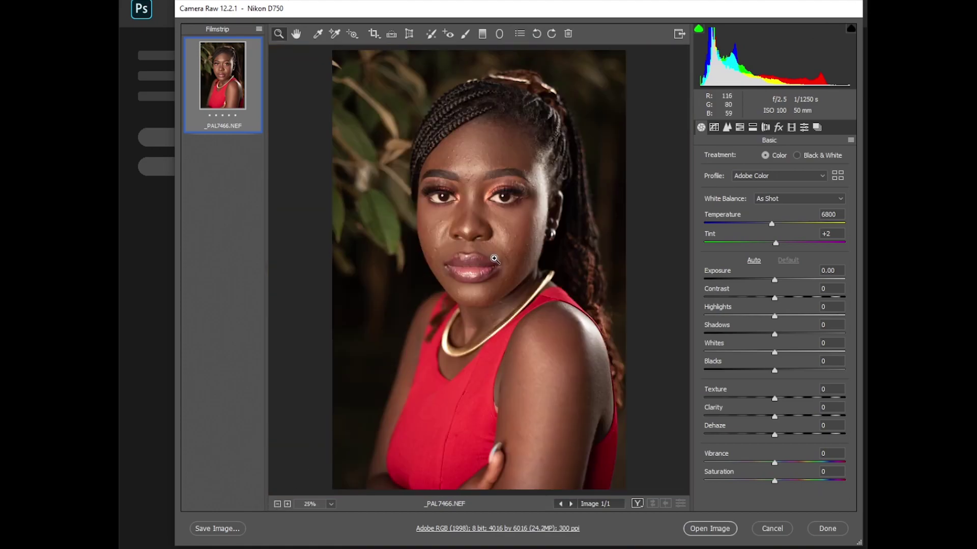
{"action": "left_click", "coordinate": [494, 259]}
{"action": "left_click", "coordinate": [491, 262]}
{"action": "left_click", "coordinate": [494, 267]}
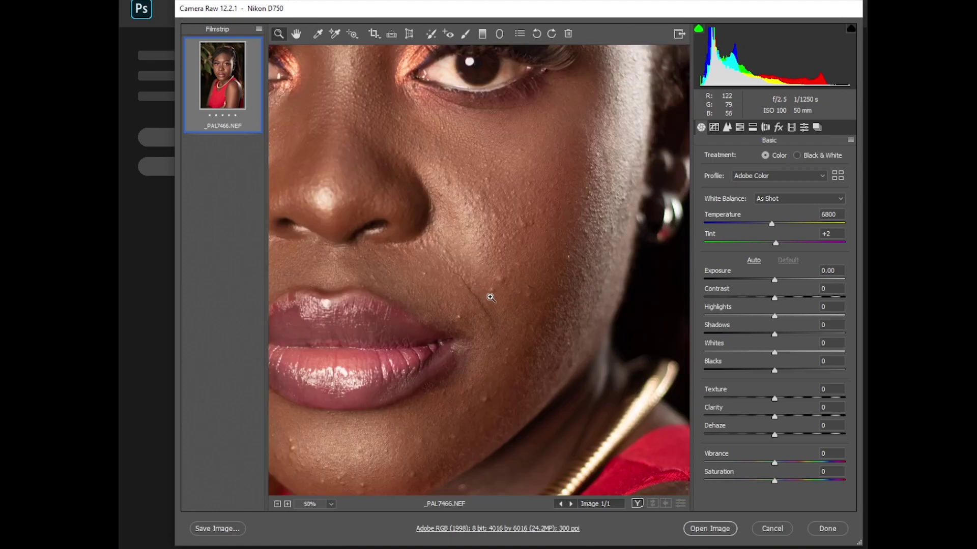
{"action": "left_click", "coordinate": [484, 293]}
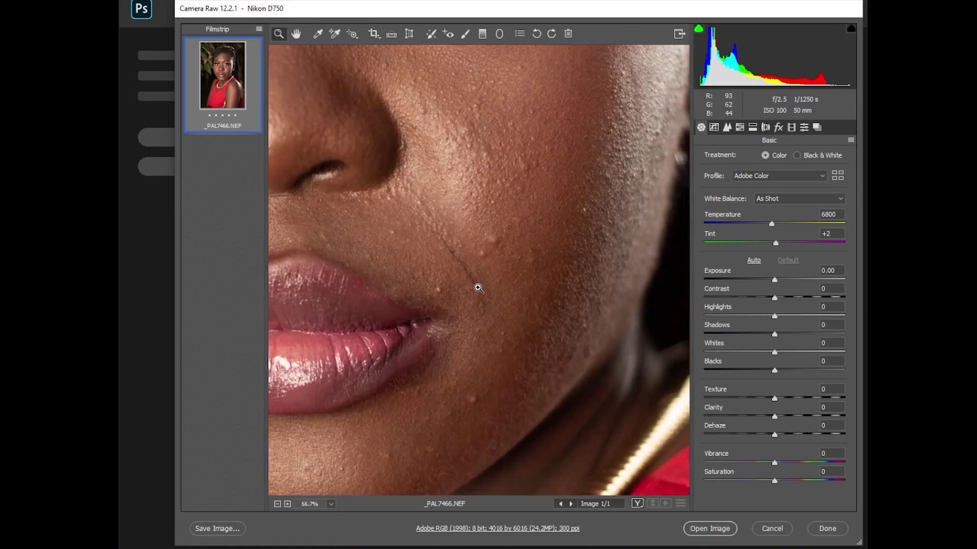
{"action": "left_click", "coordinate": [277, 504]}
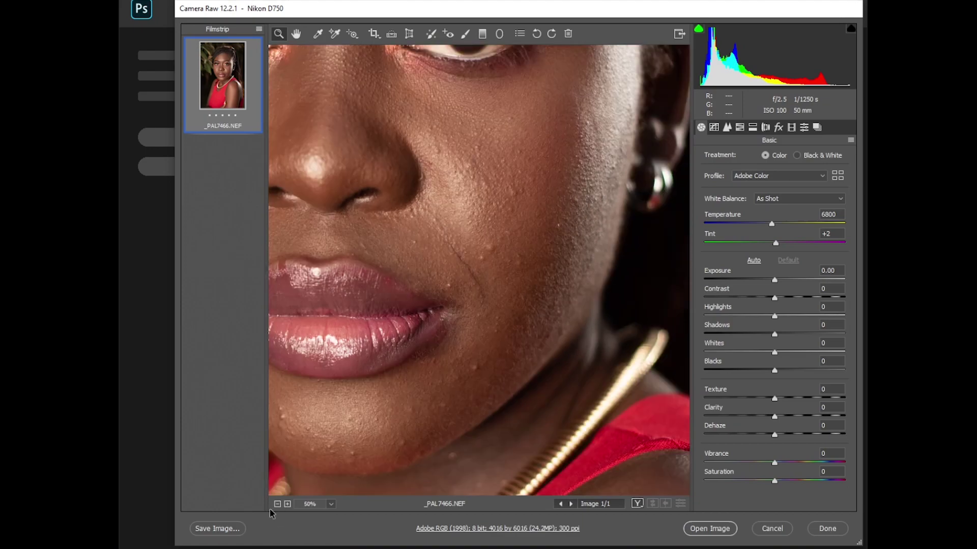
{"action": "left_click", "coordinate": [277, 504]}
{"action": "left_click", "coordinate": [278, 504]}
{"action": "left_click", "coordinate": [277, 504]}
{"action": "left_click", "coordinate": [277, 504]}
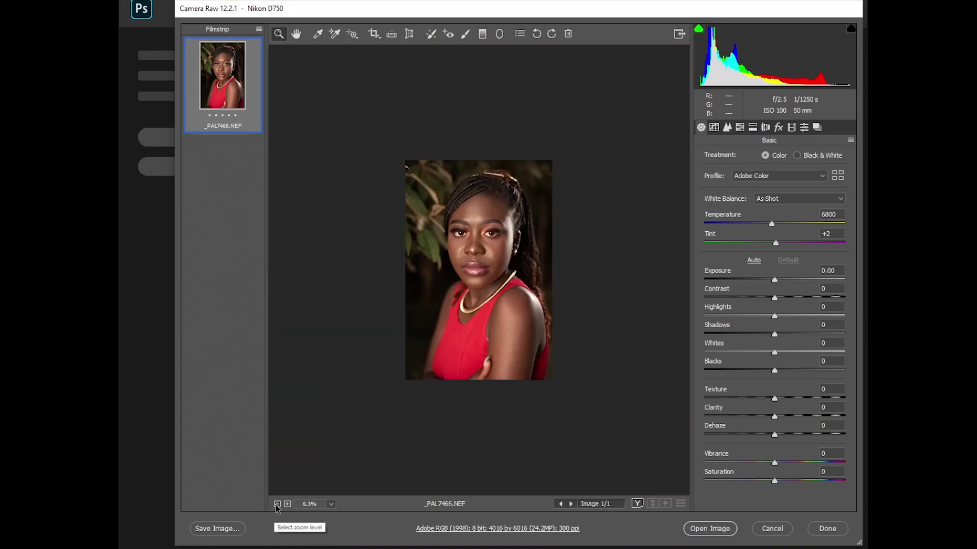
Step: Examine the skin under the eye and on the cheek beside the nose in close-up
{"action": "left_click", "coordinate": [488, 236]}
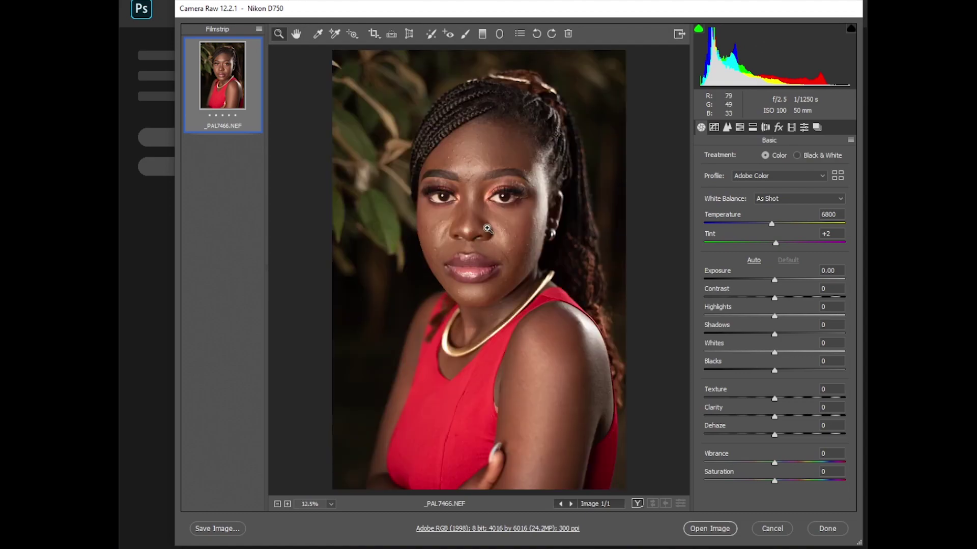
{"action": "left_click", "coordinate": [488, 229]}
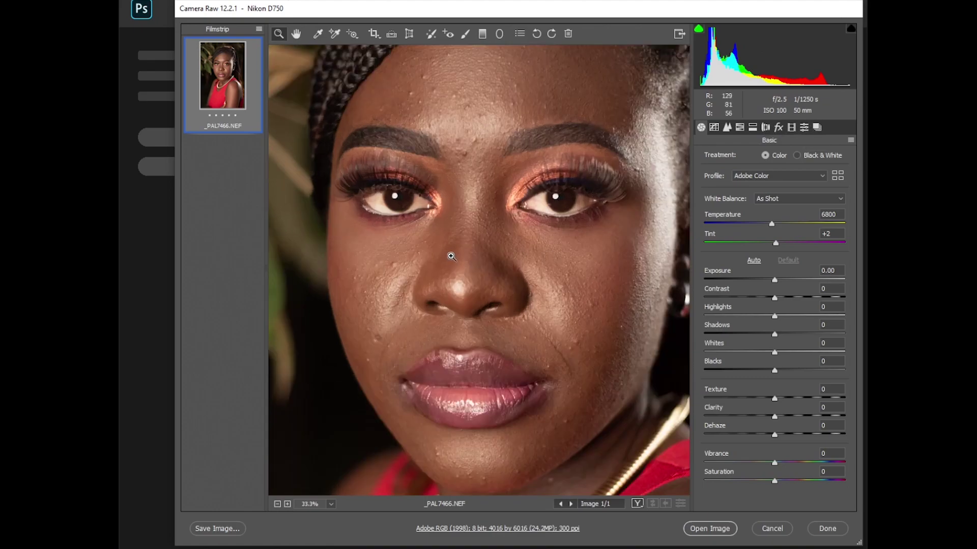
{"action": "left_click", "coordinate": [451, 257]}
{"action": "left_click", "coordinate": [447, 258]}
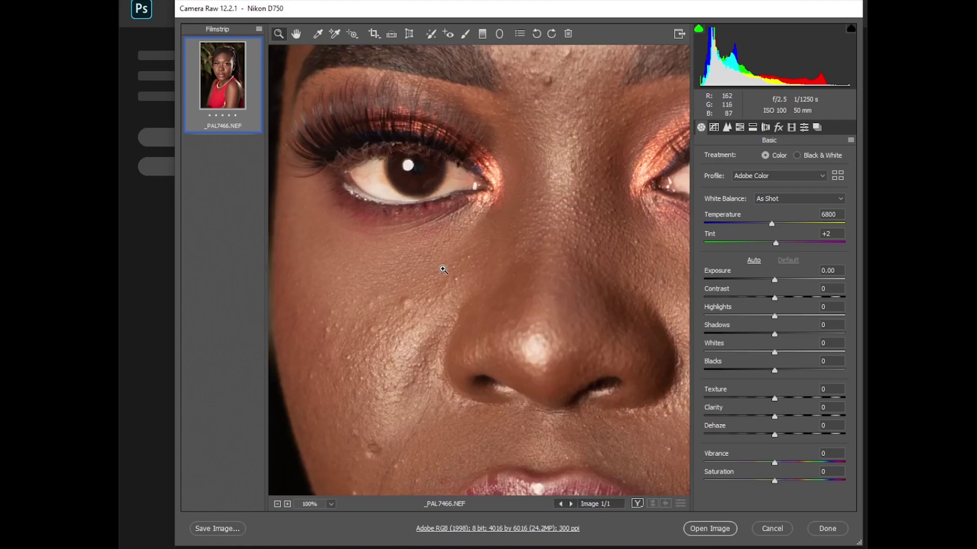
{"action": "left_click", "coordinate": [277, 504]}
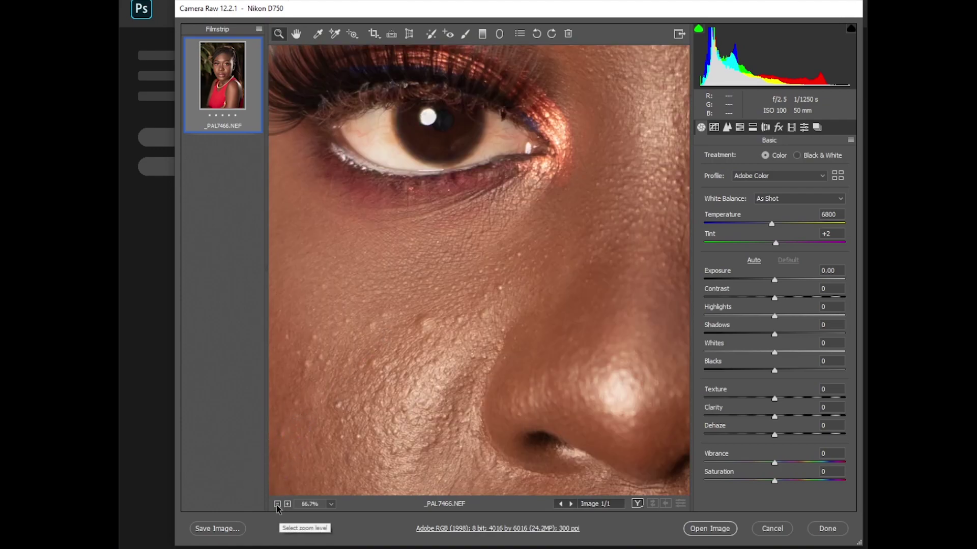
{"action": "left_click", "coordinate": [277, 504]}
{"action": "left_click", "coordinate": [277, 504]}
{"action": "left_click", "coordinate": [277, 504]}
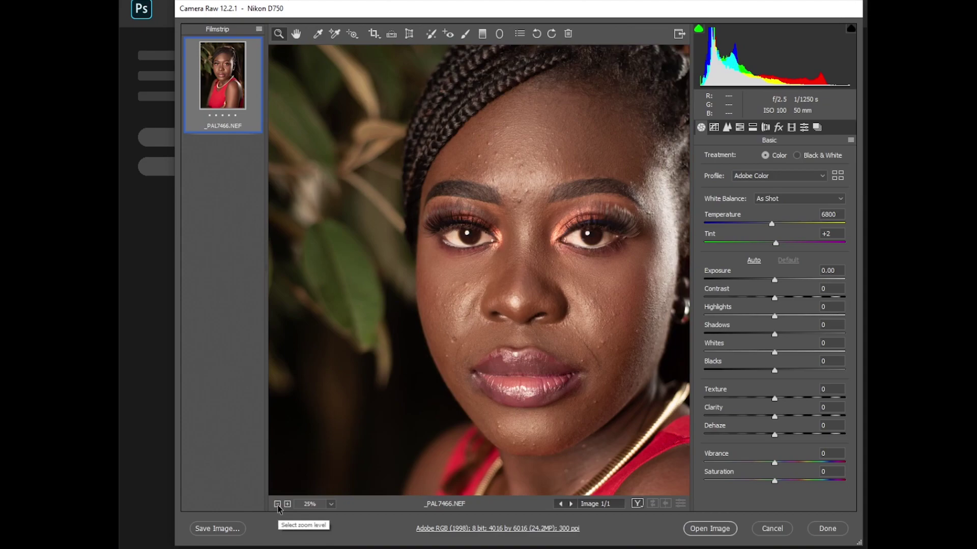
{"action": "left_click", "coordinate": [277, 504]}
{"action": "left_click", "coordinate": [277, 504]}
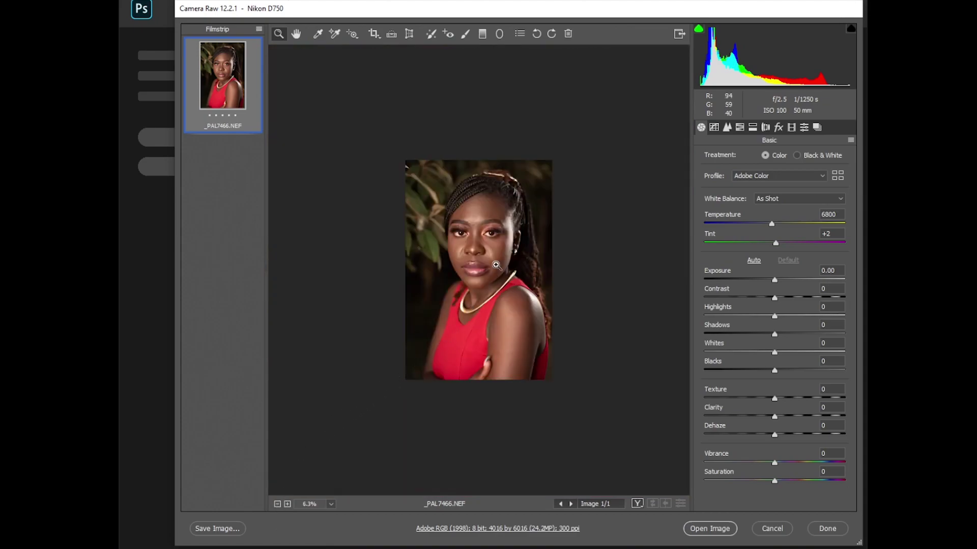
Step: Inspect the skin next to the nostril at very high magnification and return to the full portrait view
{"action": "left_click", "coordinate": [487, 264]}
{"action": "left_click", "coordinate": [487, 242]}
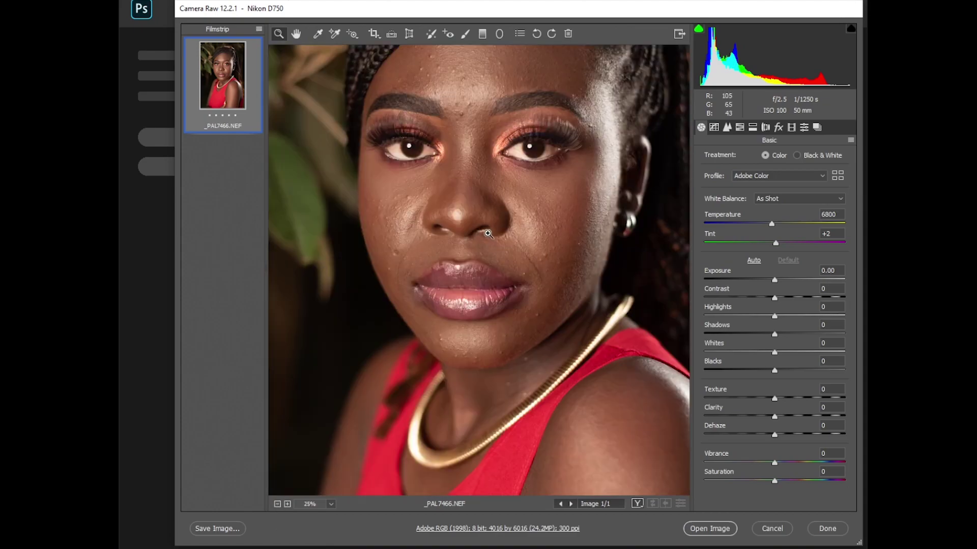
{"action": "left_click_drag", "start_coordinate": [487, 234], "coordinate": [493, 232]}
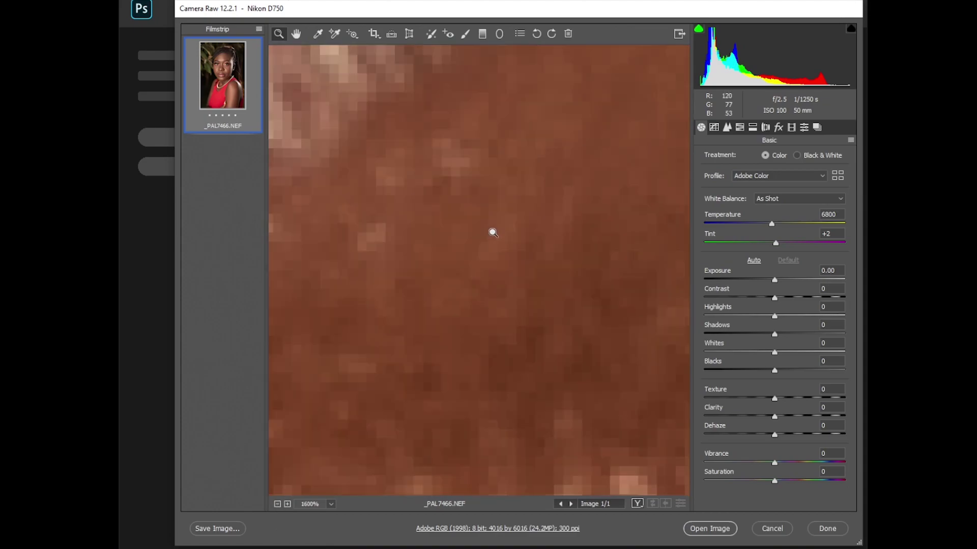
{"action": "left_click", "coordinate": [277, 504]}
{"action": "left_click", "coordinate": [277, 504]}
{"action": "left_click", "coordinate": [278, 504]}
{"action": "left_click", "coordinate": [277, 504]}
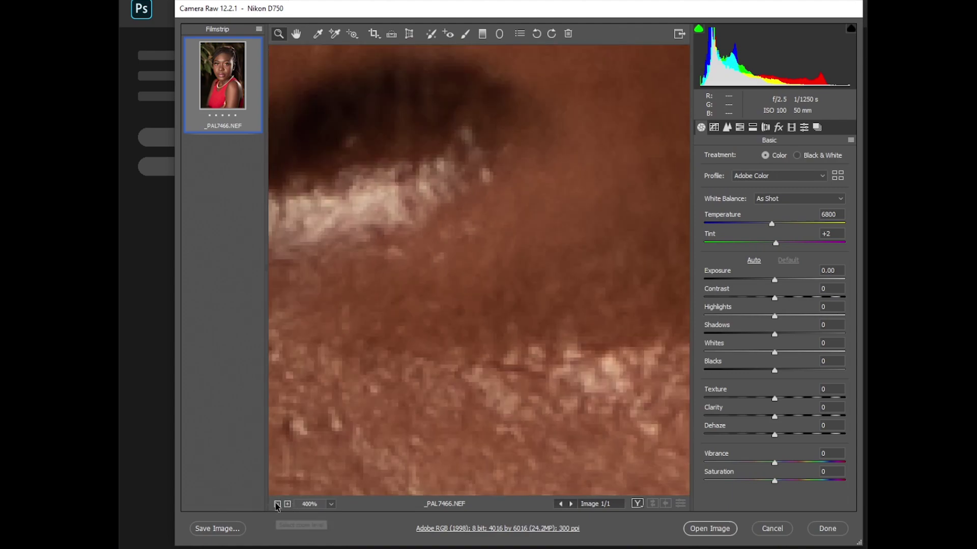
{"action": "left_click", "coordinate": [278, 504]}
{"action": "left_click", "coordinate": [277, 504]}
{"action": "left_click", "coordinate": [278, 504]}
{"action": "left_click", "coordinate": [277, 504]}
{"action": "left_click", "coordinate": [278, 504]}
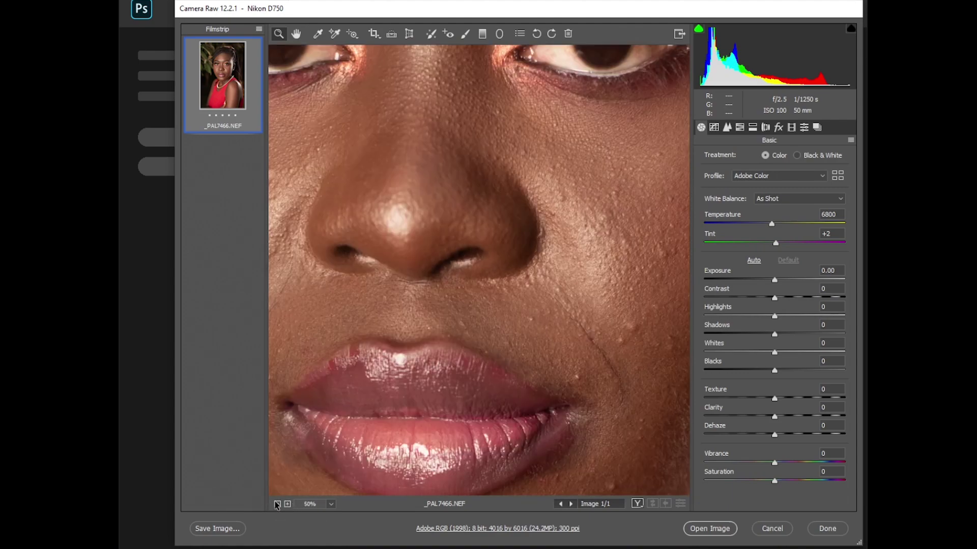
{"action": "left_click", "coordinate": [277, 504]}
{"action": "left_click", "coordinate": [277, 504]}
{"action": "left_click", "coordinate": [277, 504]}
{"action": "left_click", "coordinate": [277, 504]}
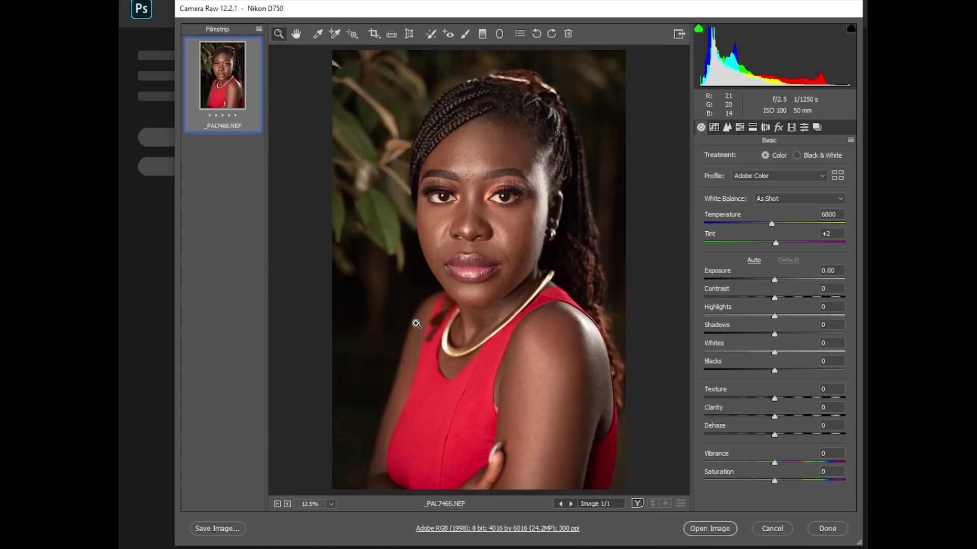
Step: Set the raw portrait's Highlights to -41, Shadows to +33 and Whites to -13
{"action": "left_click", "coordinate": [493, 255]}
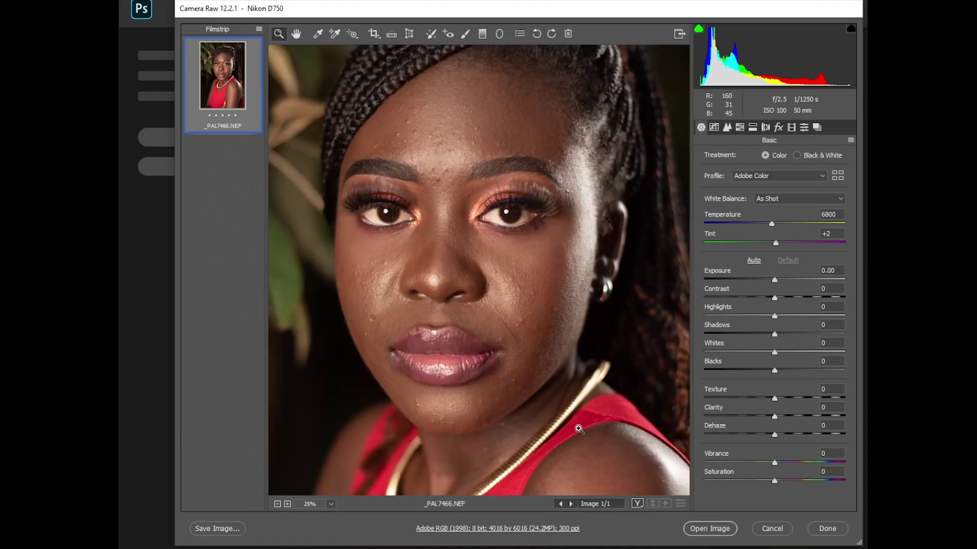
{"action": "left_click_drag", "start_coordinate": [769, 318], "coordinate": [767, 347]}
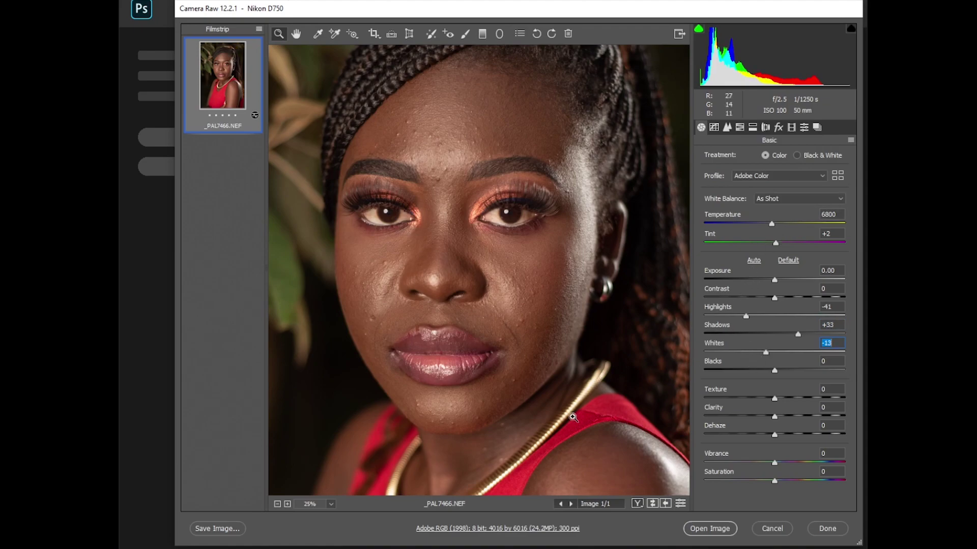
Step: Check the toned face up close and open the adjusted raw image in Photoshop
{"action": "left_click", "coordinate": [277, 504]}
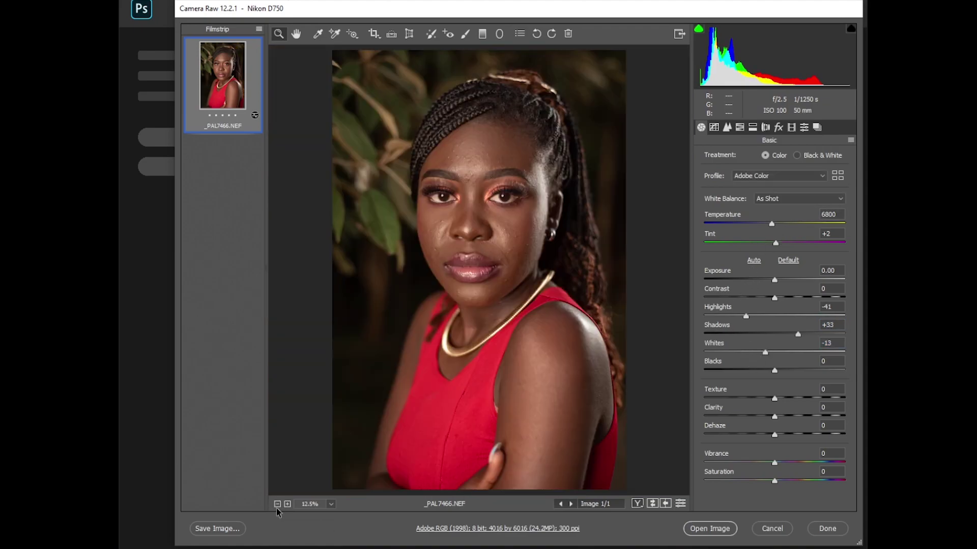
{"action": "left_click", "coordinate": [499, 243]}
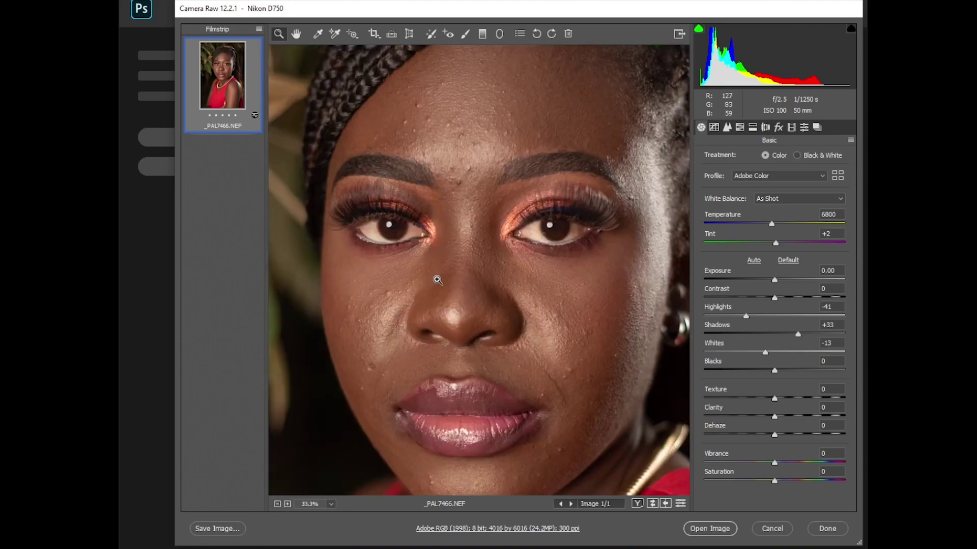
{"action": "left_click", "coordinate": [440, 261]}
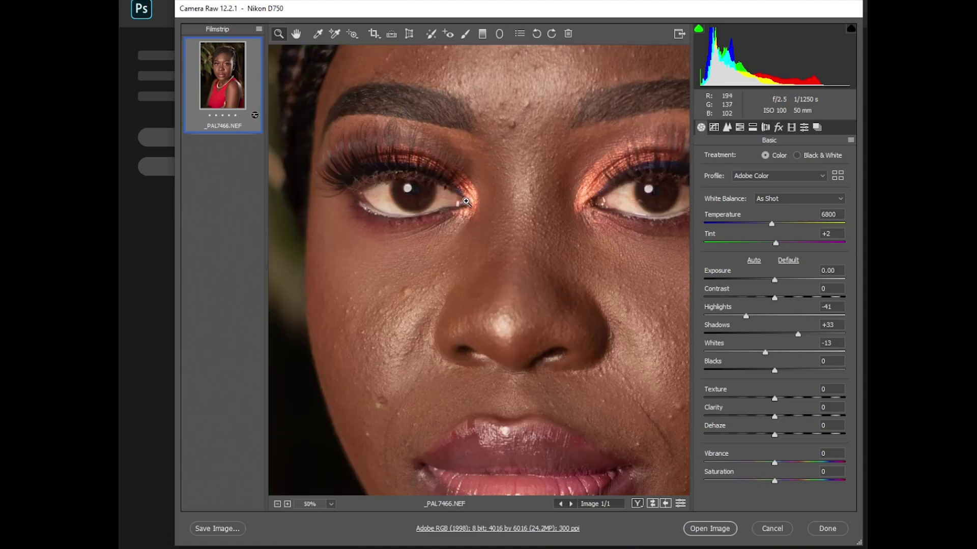
{"action": "left_click", "coordinate": [406, 306]}
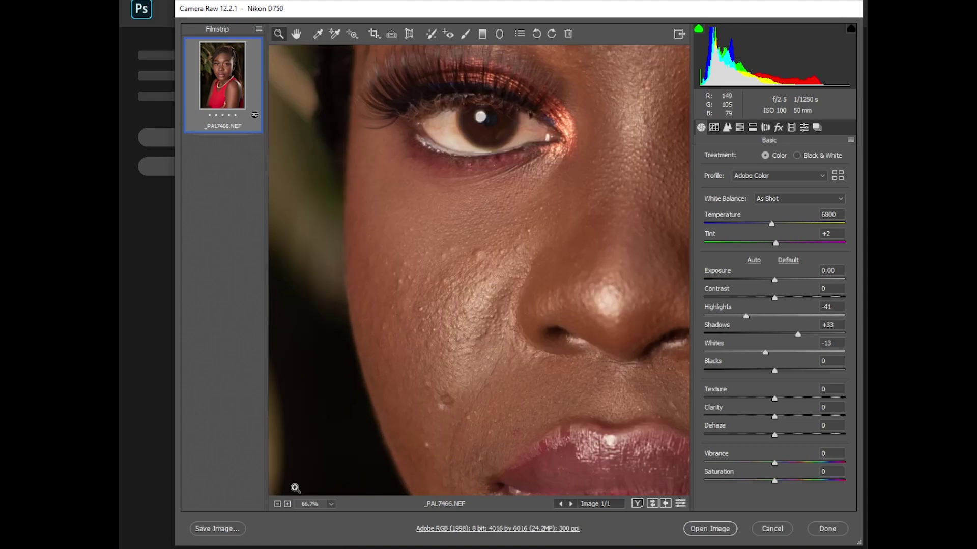
{"action": "left_click", "coordinate": [277, 504]}
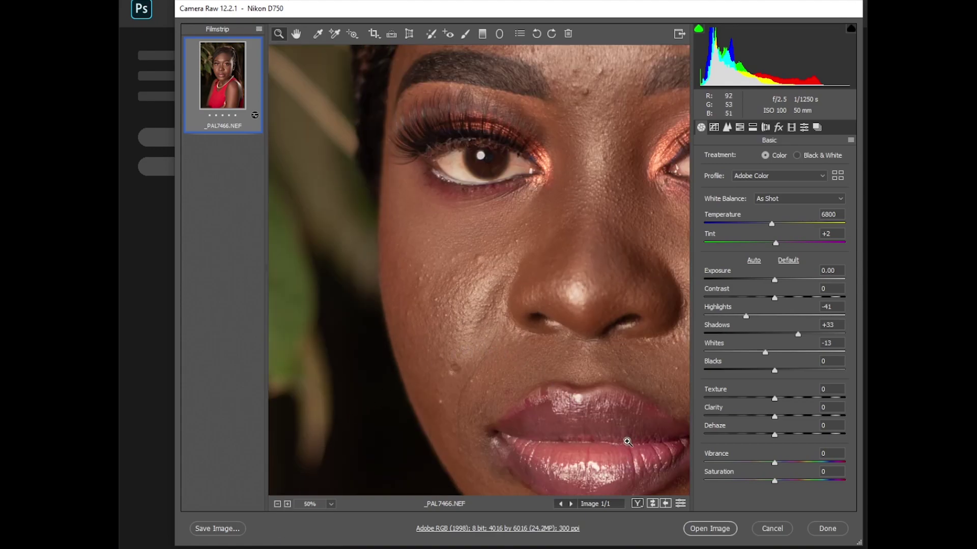
{"action": "left_click", "coordinate": [278, 505]}
{"action": "left_click", "coordinate": [277, 504]}
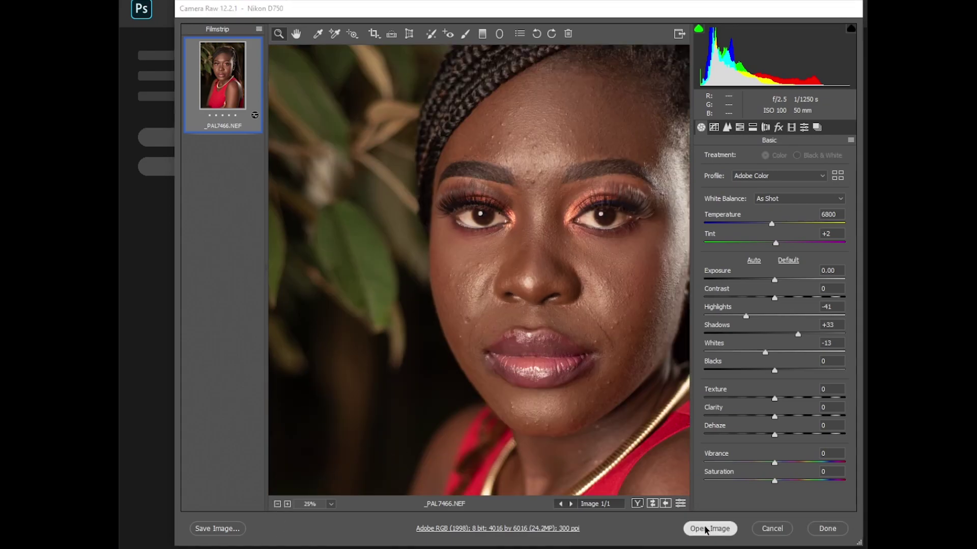
{"action": "left_click", "coordinate": [710, 529]}
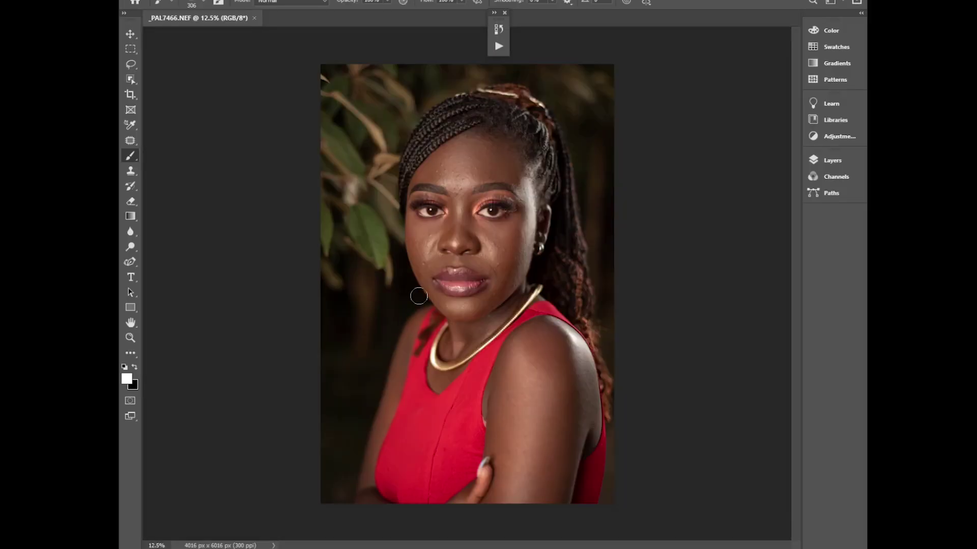
Step: Examine the blemishes on the chin, cheeks and forehead of the opened portrait at 50% zoom
{"action": "scroll", "coordinate": [419, 296], "scroll_direction": "up", "scroll_amount": 4}
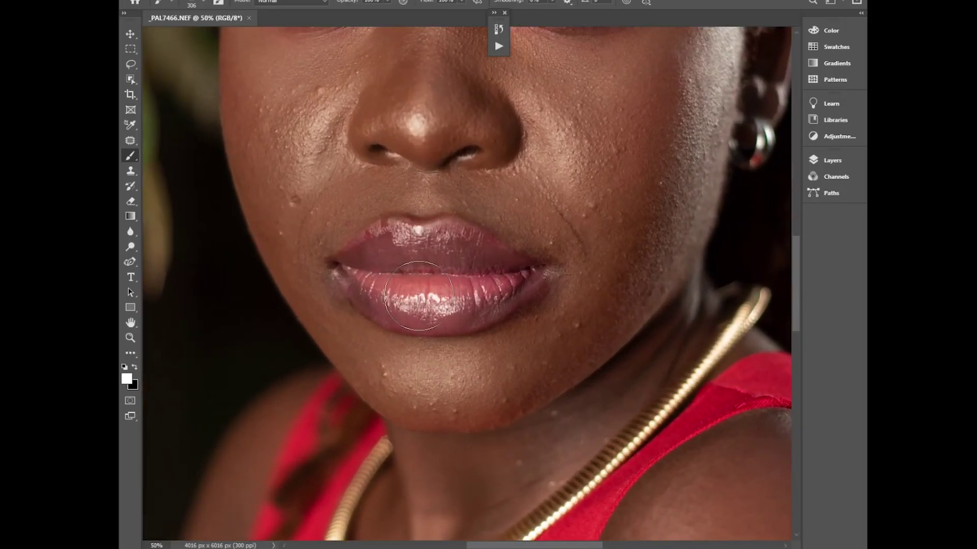
{"action": "left_click_drag", "start_coordinate": [796, 262], "coordinate": [796, 191]}
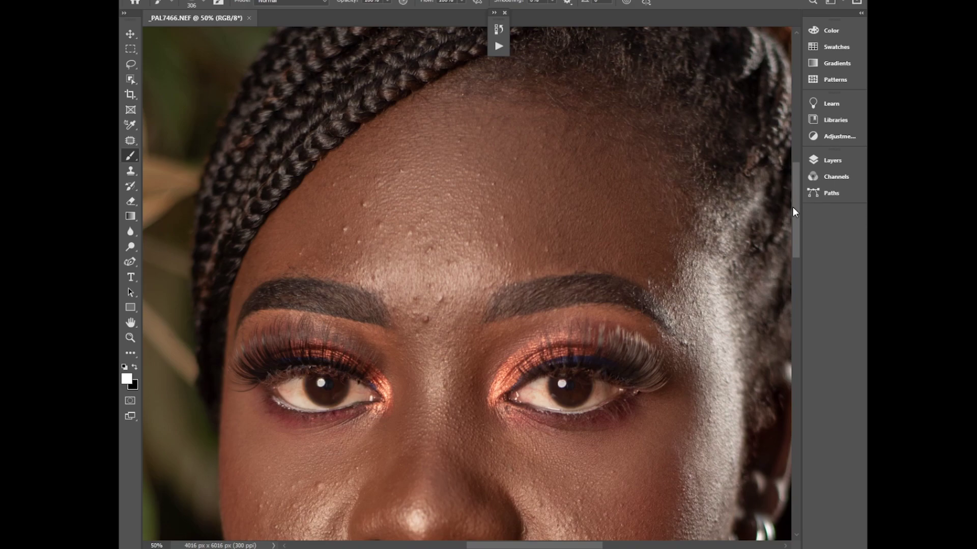
{"action": "scroll", "coordinate": [792, 214], "scroll_direction": "up", "scroll_amount": 3}
{"action": "scroll", "coordinate": [789, 218], "scroll_direction": "down", "scroll_amount": 12}
{"action": "scroll", "coordinate": [768, 275], "scroll_direction": "up", "scroll_amount": 8}
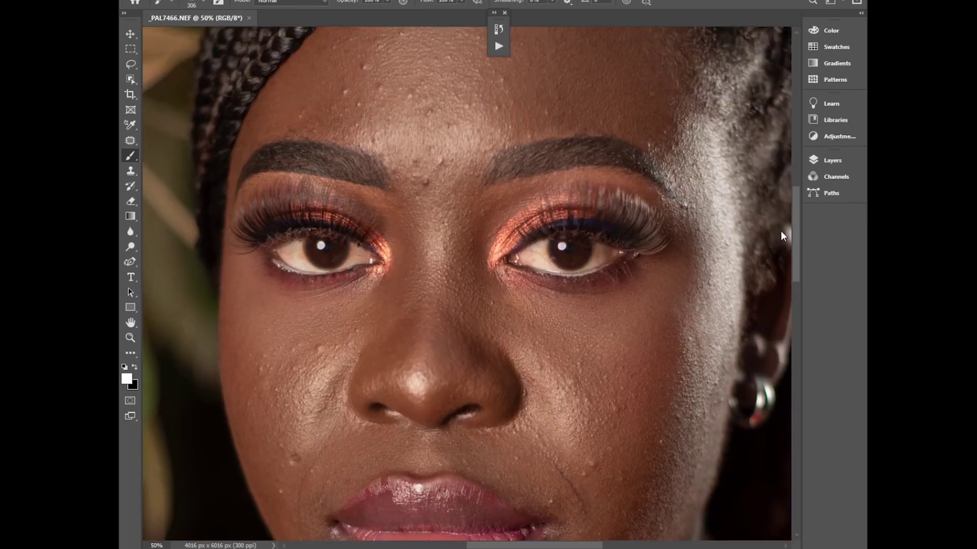
{"action": "scroll", "coordinate": [786, 221], "scroll_direction": "up", "scroll_amount": 4}
{"action": "scroll", "coordinate": [783, 223], "scroll_direction": "down", "scroll_amount": 3}
{"action": "scroll", "coordinate": [781, 227], "scroll_direction": "up", "scroll_amount": 1}
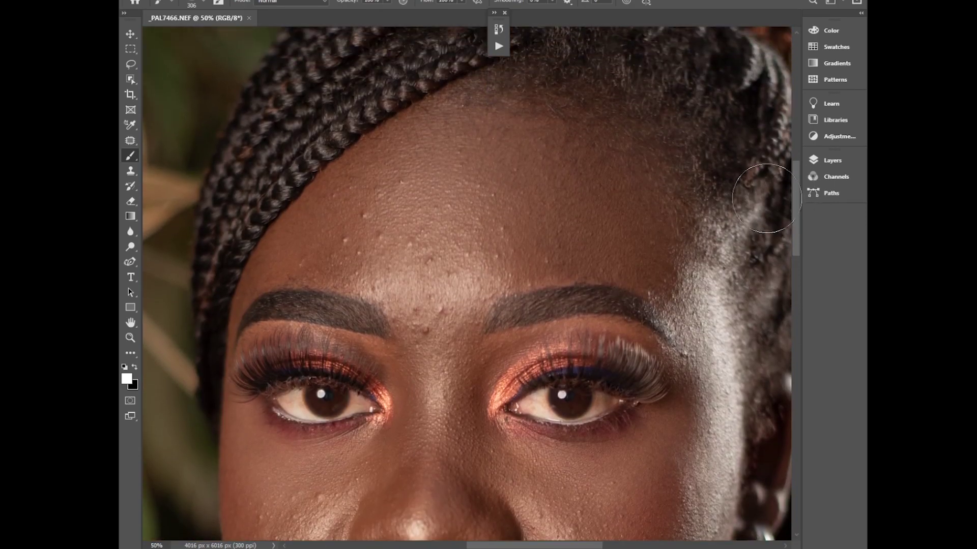
{"action": "left_click", "coordinate": [130, 171]}
{"action": "right_click", "coordinate": [132, 172]}
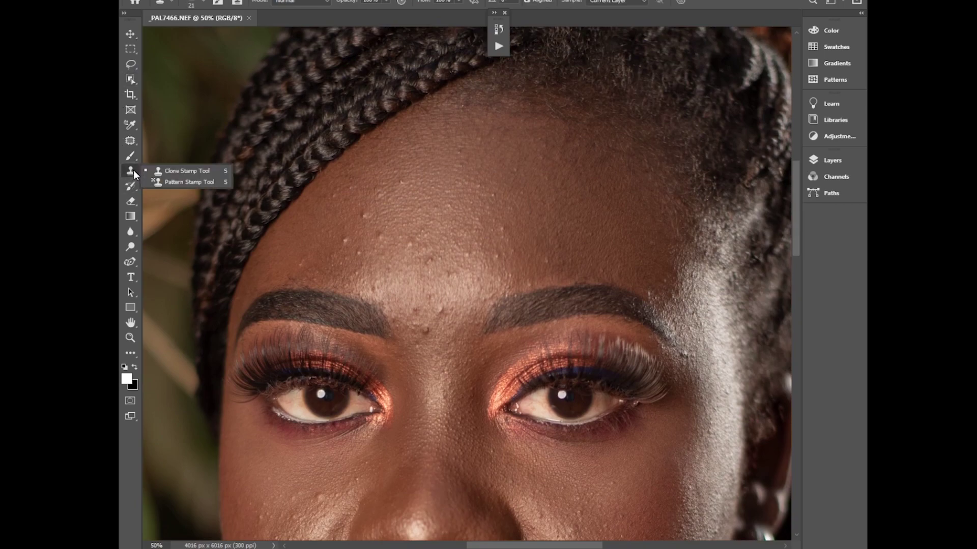
{"action": "left_click", "coordinate": [161, 173]}
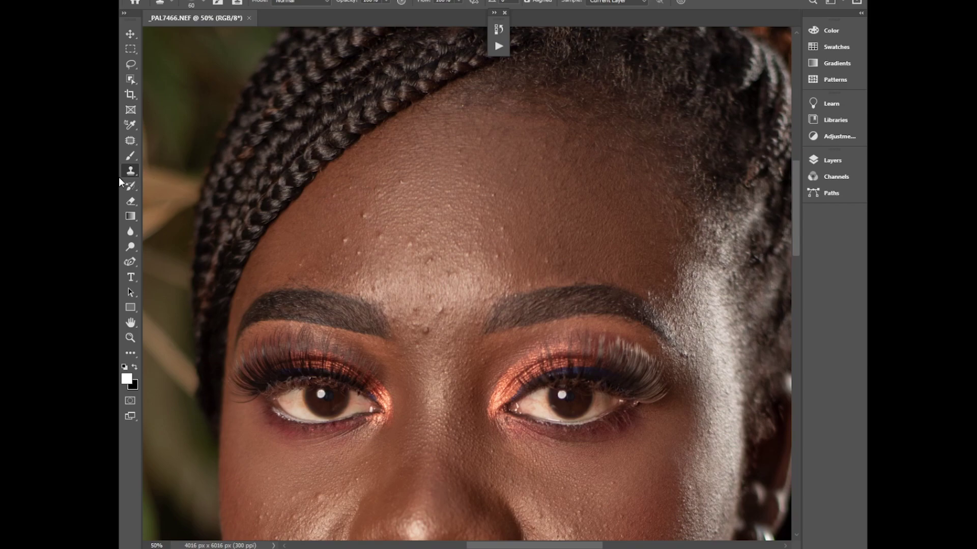
{"action": "right_click", "coordinate": [131, 172]}
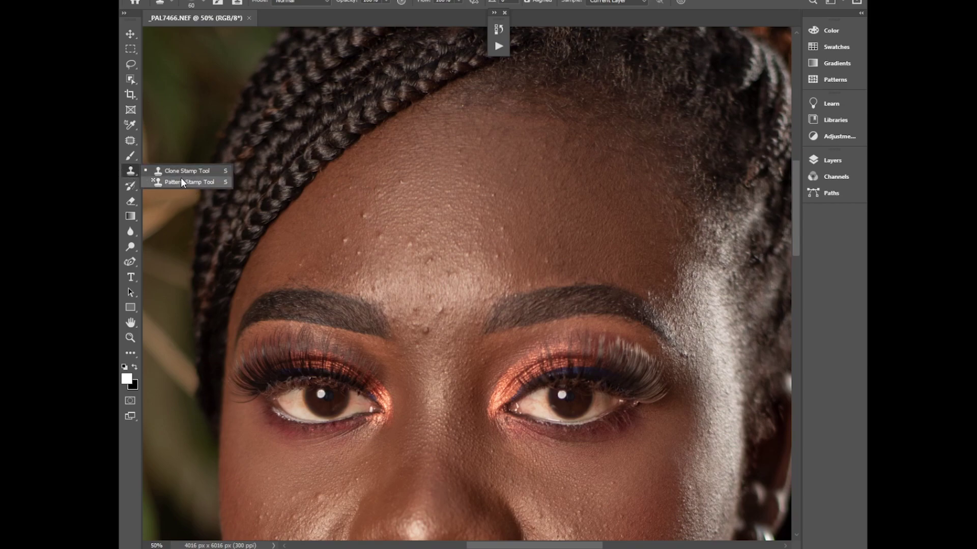
Step: Activate the Healing Brush Tool for retouching the skin blemishes
{"action": "left_click", "coordinate": [131, 143]}
{"action": "right_click", "coordinate": [131, 143]}
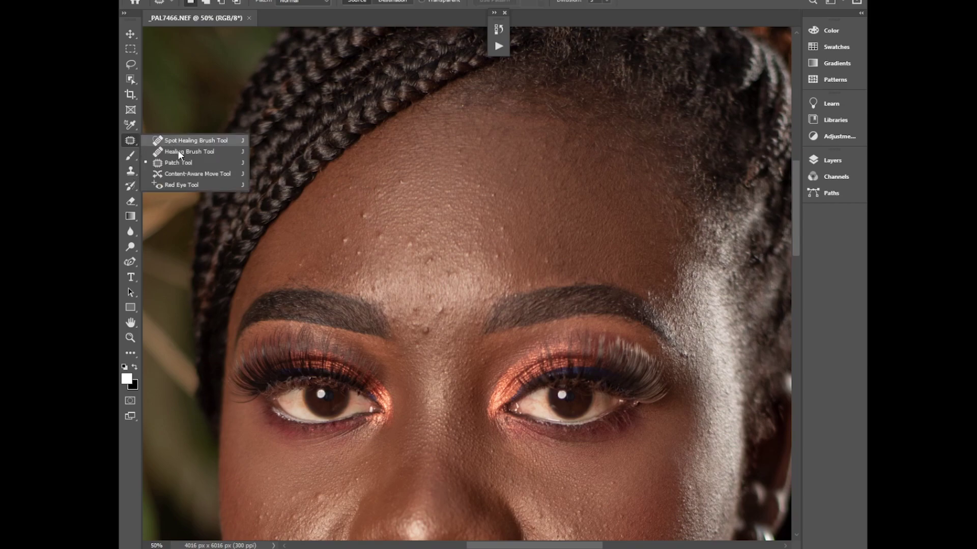
{"action": "left_click", "coordinate": [178, 148]}
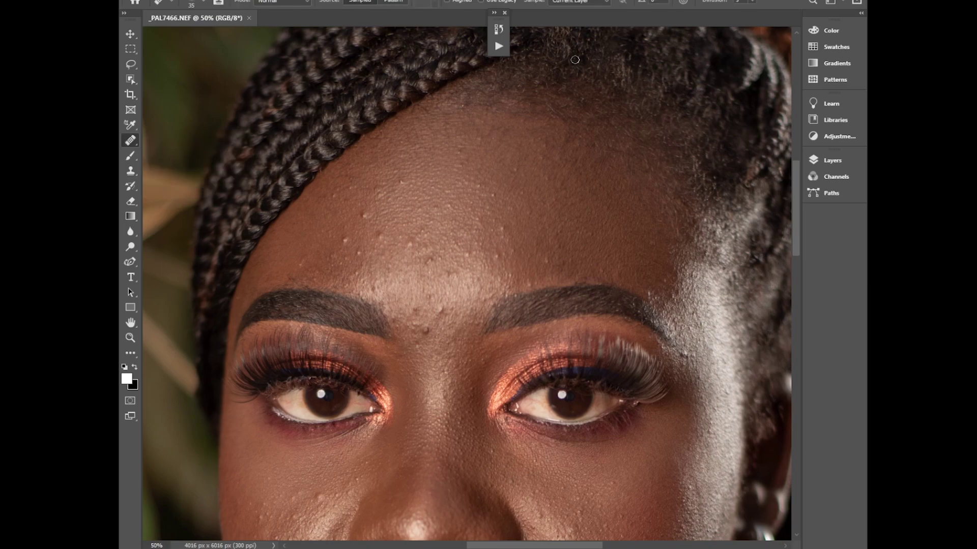
Step: Set the Healing Brush to sample Current & Below and add an empty layer above the Background
{"action": "left_click", "coordinate": [584, 6]}
{"action": "left_click", "coordinate": [568, 19]}
{"action": "left_click", "coordinate": [825, 166]}
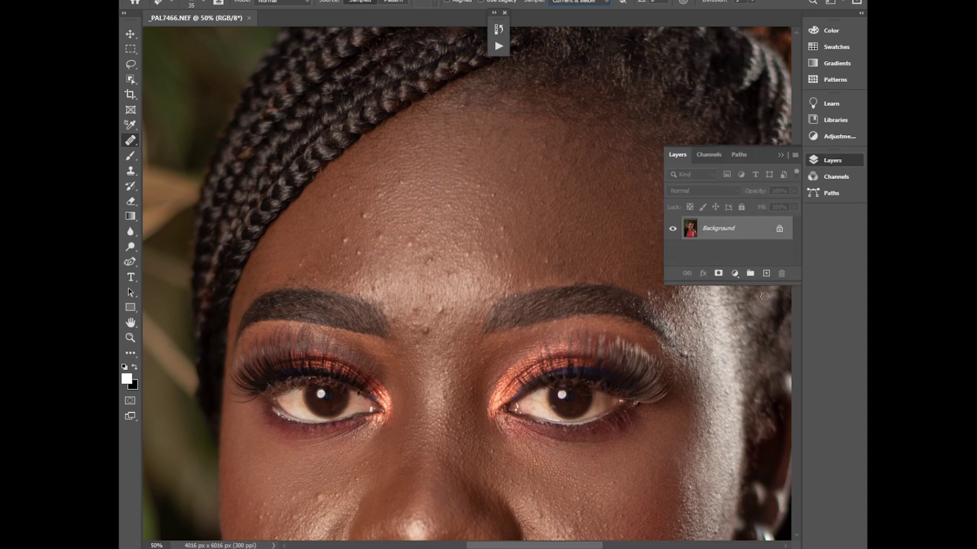
{"action": "left_click", "coordinate": [766, 273]}
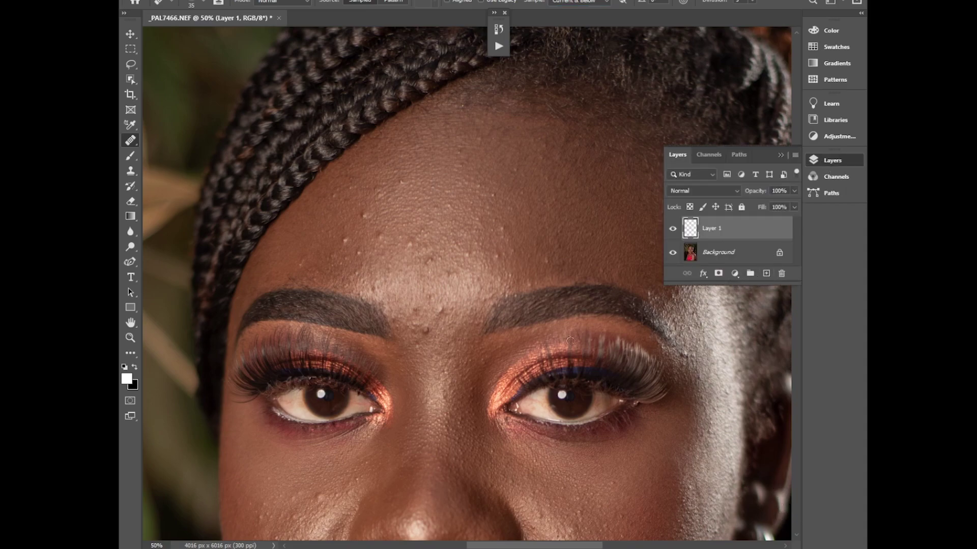
Step: Enlarge the Healing Brush to 60 and heal the bumps on the braid side of the forehead, using nearby clean skin
{"action": "key", "text": "ctrl+plus"}
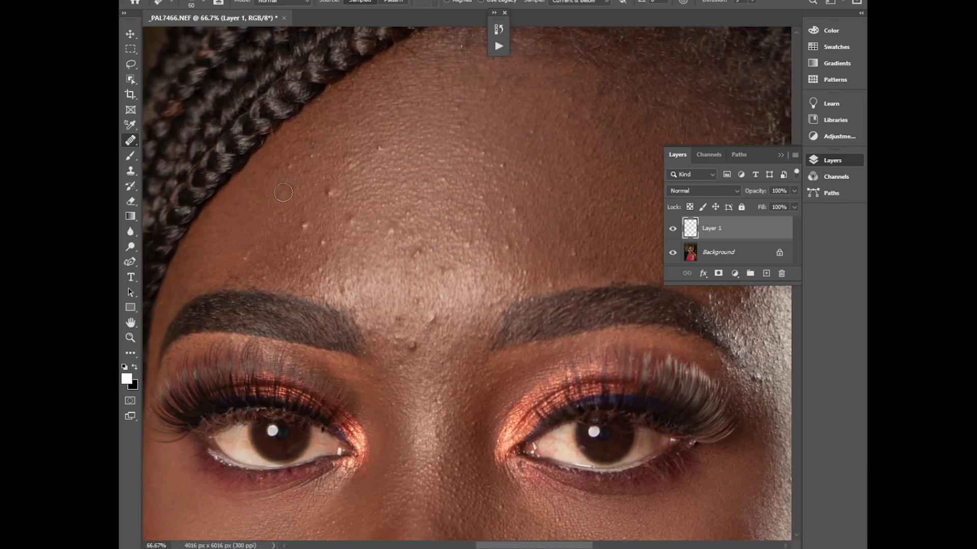
{"action": "left_click", "coordinate": [331, 194]}
{"action": "left_click", "coordinate": [312, 229], "text": "alt"}
{"action": "left_click", "coordinate": [305, 225]}
{"action": "left_click", "coordinate": [295, 252], "text": "alt"}
{"action": "left_click", "coordinate": [289, 247]}
{"action": "left_click", "coordinate": [250, 262], "text": "alt"}
{"action": "left_click", "coordinate": [246, 259]}
{"action": "left_click", "coordinate": [343, 237]}
{"action": "left_click", "coordinate": [325, 242]}
Step: Heal the blemishes between the eyebrows and in the lower middle of the forehead
{"action": "left_click", "coordinate": [440, 340], "text": "alt"}
{"action": "left_click", "coordinate": [432, 318]}
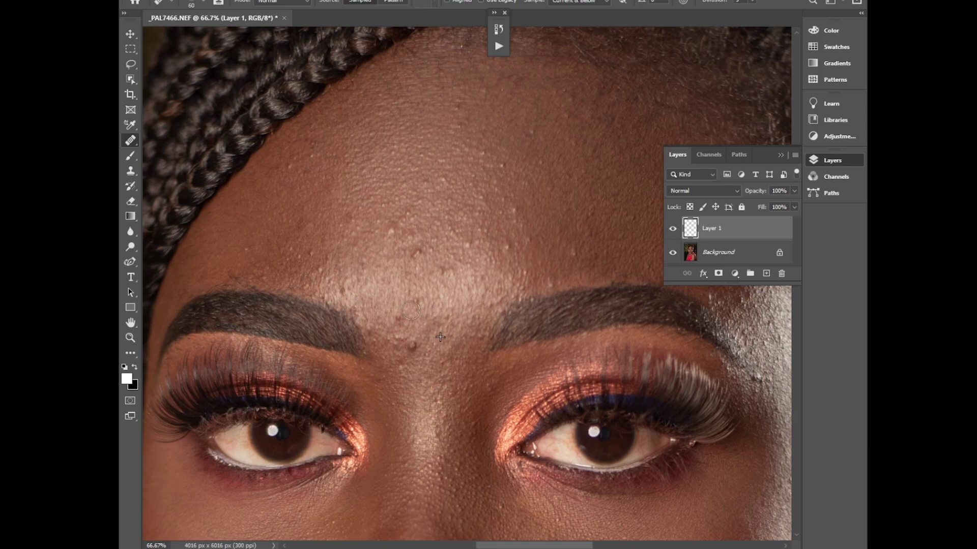
{"action": "left_click", "coordinate": [397, 315]}
{"action": "left_click_drag", "start_coordinate": [449, 267], "coordinate": [444, 267]}
{"action": "left_click", "coordinate": [396, 238], "text": "alt"}
{"action": "left_click", "coordinate": [393, 228]}
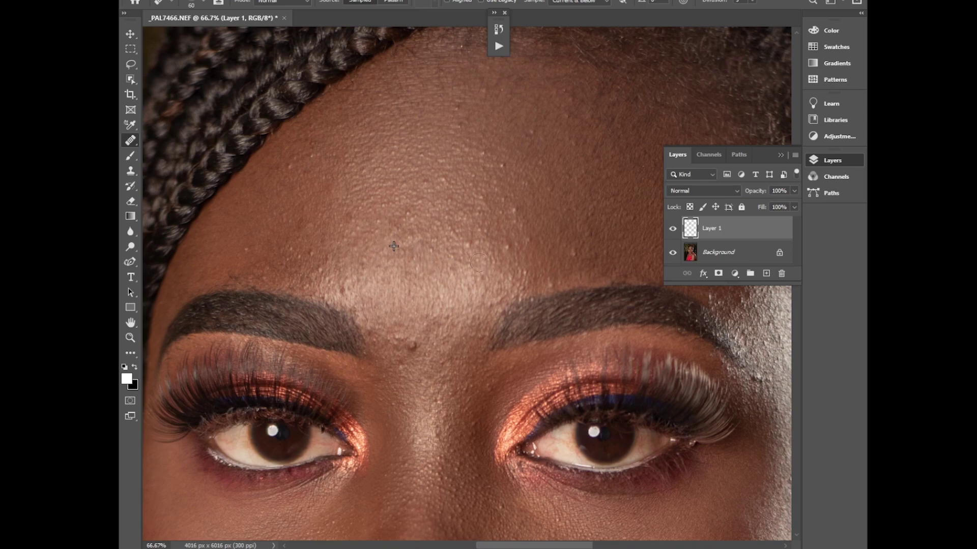
Step: Heal the bumps from the centre of the forehead outward above the eyebrow on the brightly lit side
{"action": "left_click", "coordinate": [503, 259], "text": "alt"}
{"action": "left_click", "coordinate": [512, 247]}
{"action": "left_click", "coordinate": [473, 256], "text": "alt"}
{"action": "left_click", "coordinate": [472, 246]}
{"action": "left_click", "coordinate": [520, 229], "text": "alt"}
{"action": "left_click", "coordinate": [517, 206]}
{"action": "left_click", "coordinate": [487, 177], "text": "alt"}
{"action": "left_click", "coordinate": [501, 168]}
{"action": "left_click", "coordinate": [537, 171], "text": "alt"}
{"action": "left_click", "coordinate": [531, 131]}
{"action": "left_click_drag", "start_coordinate": [570, 256], "coordinate": [593, 258]}
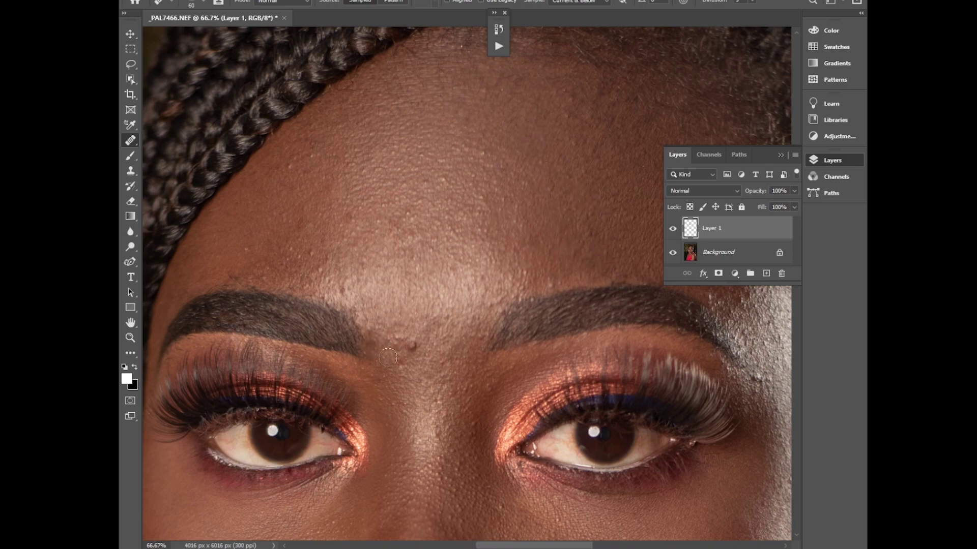
Step: Heal the dark spot at the inner end of the eyebrow and the small marks on the forehead beside the braids
{"action": "left_click_drag", "start_coordinate": [414, 343], "coordinate": [403, 344]}
{"action": "left_click", "coordinate": [257, 257], "text": "alt"}
{"action": "left_click", "coordinate": [247, 250]}
{"action": "left_click", "coordinate": [299, 173], "text": "alt"}
{"action": "left_click", "coordinate": [288, 162]}
{"action": "left_click", "coordinate": [300, 179], "text": "alt"}
{"action": "left_click", "coordinate": [313, 173], "text": "alt"}
{"action": "left_click_drag", "start_coordinate": [311, 157], "coordinate": [311, 162]}
{"action": "left_click", "coordinate": [286, 248]}
Step: Heal the remaining marks across the middle of the forehead and a spot along the brightly lit edge of the face
{"action": "left_click", "coordinate": [442, 195], "text": "alt"}
{"action": "left_click", "coordinate": [404, 210]}
{"action": "left_click", "coordinate": [445, 182]}
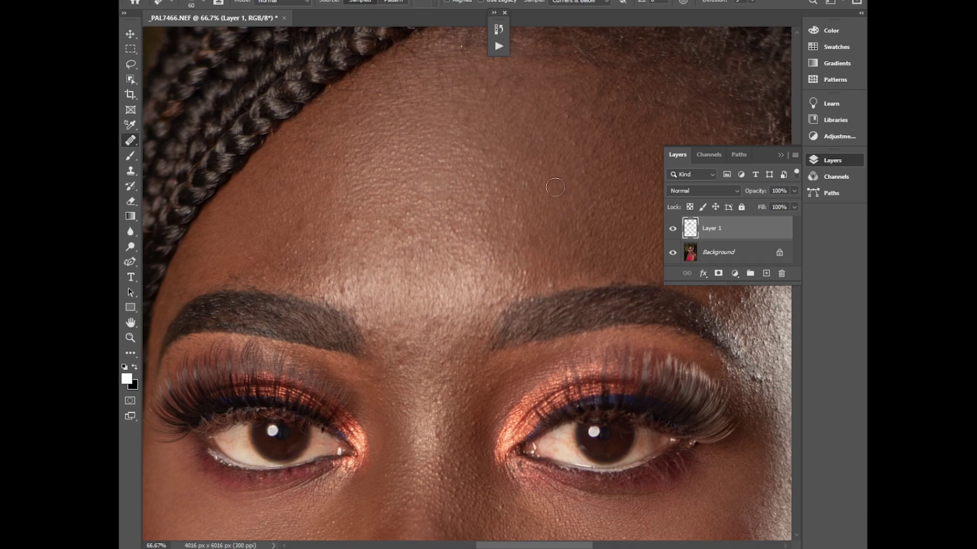
{"action": "left_click_drag", "start_coordinate": [551, 271], "coordinate": [551, 287]}
{"action": "left_click_drag", "start_coordinate": [529, 545], "coordinate": [572, 547]}
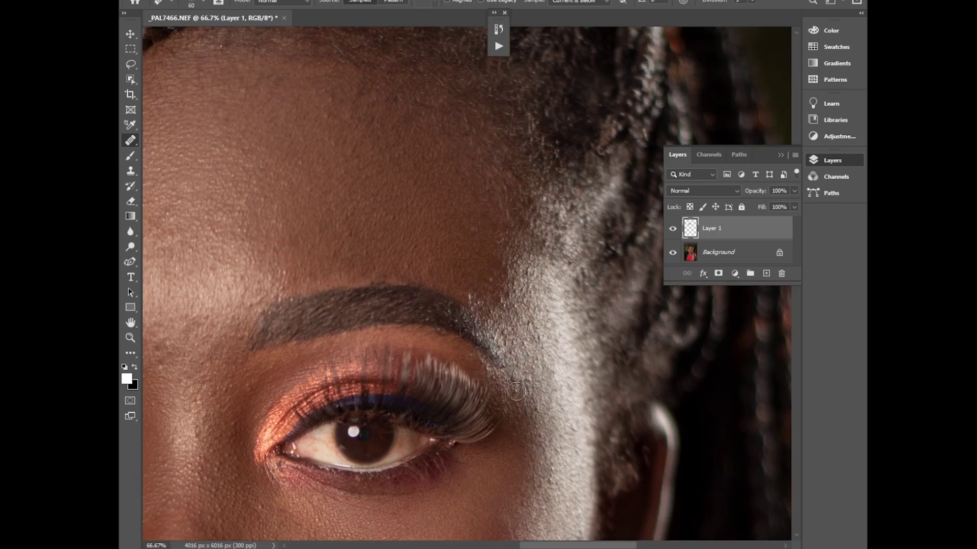
{"action": "left_click_drag", "start_coordinate": [556, 478], "coordinate": [548, 483]}
Step: Float the Layers panel beside the face and heal the bumps on the brightly lit cheek near the mouth corner and jaw
{"action": "key", "text": "ctrl+minus"}
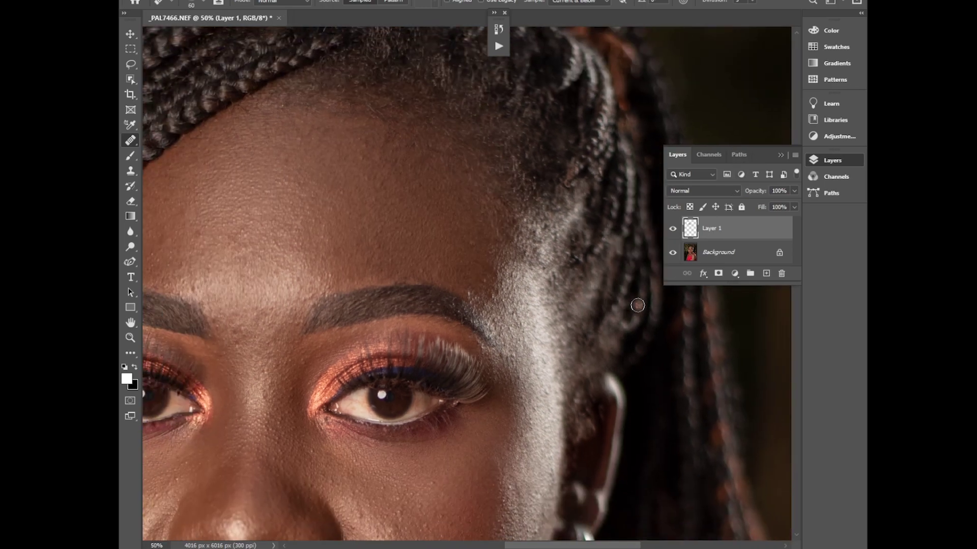
{"action": "left_click_drag", "start_coordinate": [761, 158], "coordinate": [720, 129]}
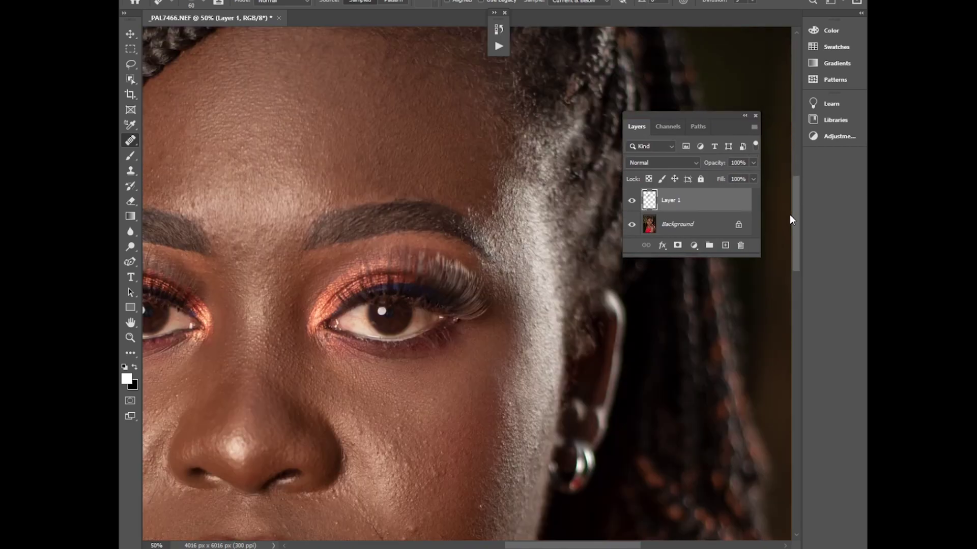
{"action": "left_click_drag", "start_coordinate": [797, 196], "coordinate": [773, 243]}
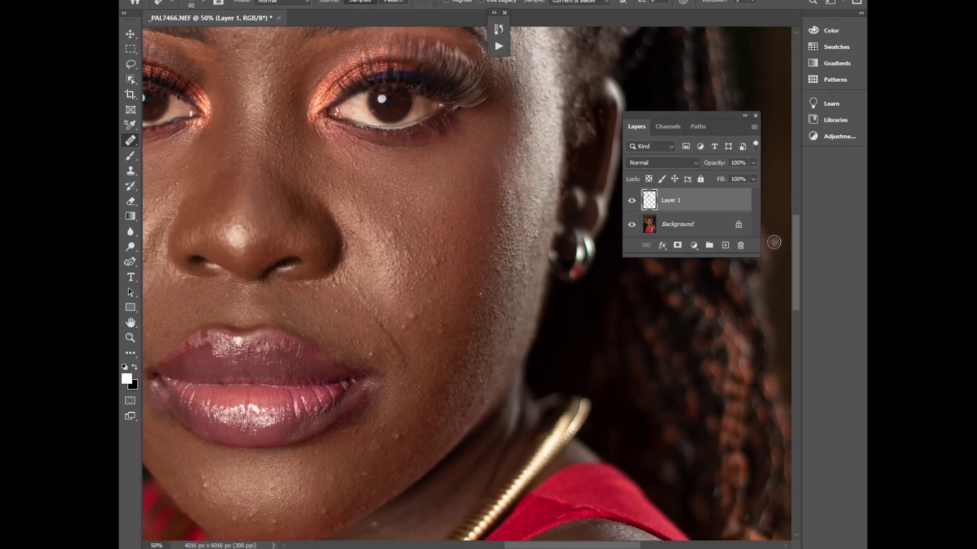
{"action": "key", "text": "ctrl+plus"}
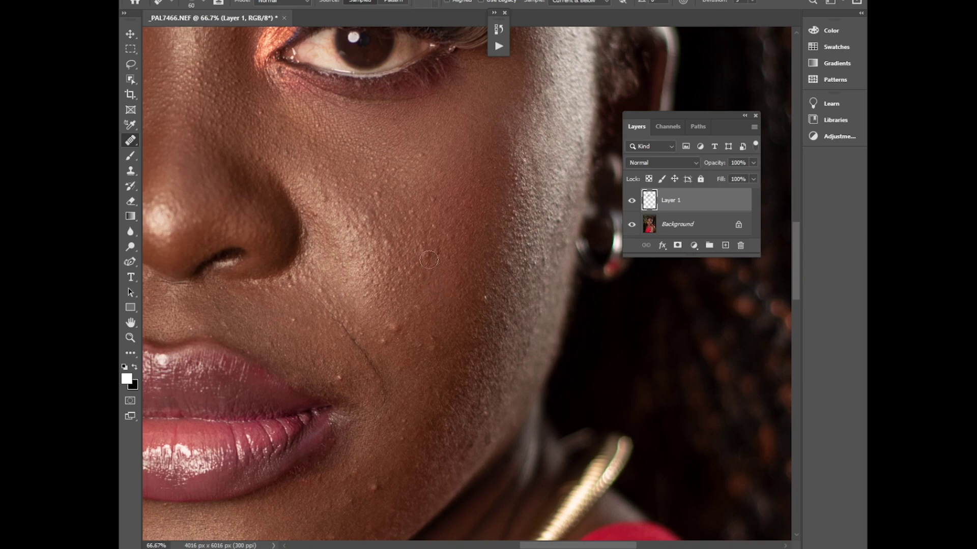
{"action": "left_click", "coordinate": [404, 331], "text": "alt"}
{"action": "left_click_drag", "start_coordinate": [392, 323], "coordinate": [384, 342]}
{"action": "left_click", "coordinate": [384, 362], "text": "alt"}
{"action": "left_click", "coordinate": [338, 380]}
{"action": "left_click", "coordinate": [336, 289]}
{"action": "left_click", "coordinate": [377, 343]}
{"action": "left_click", "coordinate": [361, 341]}
{"action": "left_click", "coordinate": [380, 471]}
{"action": "left_click", "coordinate": [382, 465]}
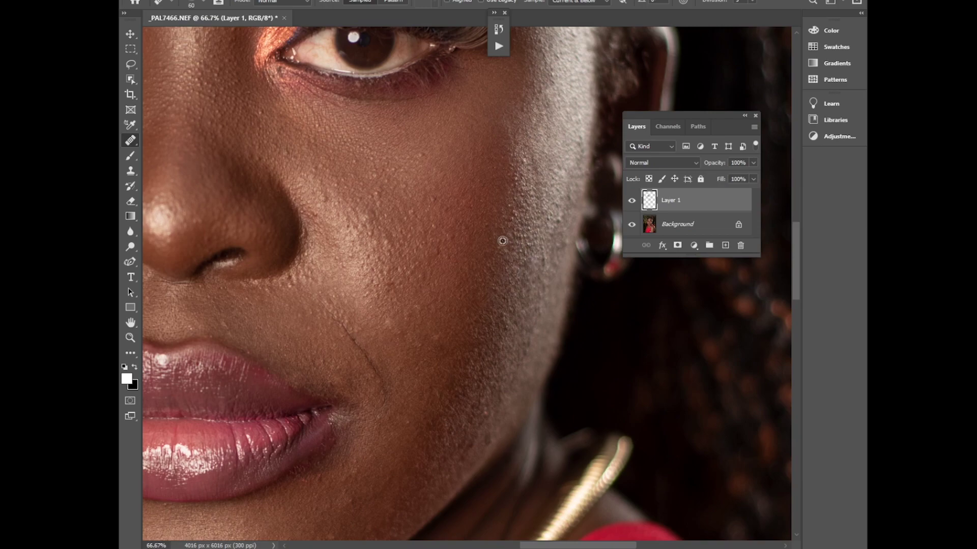
Step: Heal the marks on the upper outer part of the brightly lit cheek and beside the nostril
{"action": "left_click", "coordinate": [472, 162], "text": "alt"}
{"action": "left_click", "coordinate": [524, 162]}
{"action": "left_click", "coordinate": [465, 164], "text": "alt"}
{"action": "left_click", "coordinate": [444, 183]}
{"action": "left_click", "coordinate": [302, 290], "text": "alt"}
{"action": "left_click", "coordinate": [310, 279]}
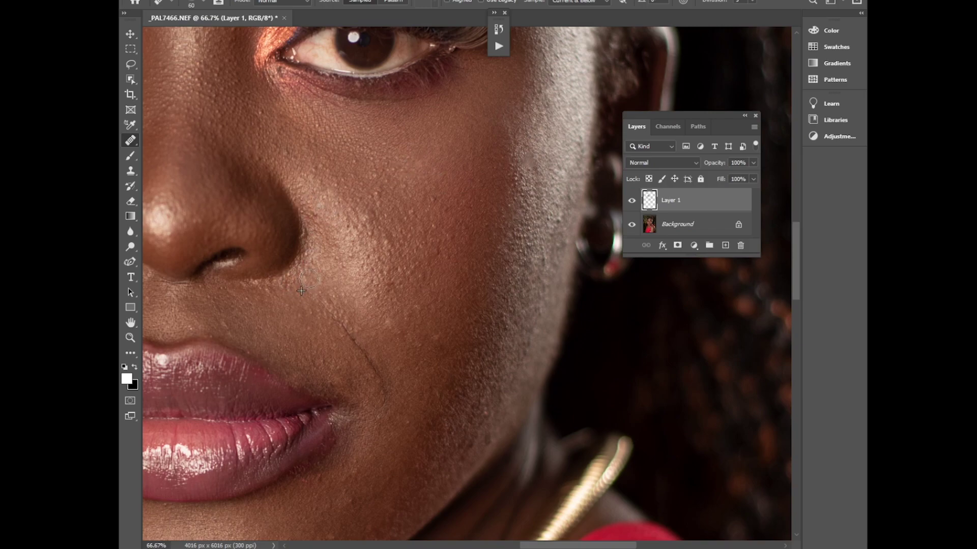
{"action": "left_click", "coordinate": [375, 287]}
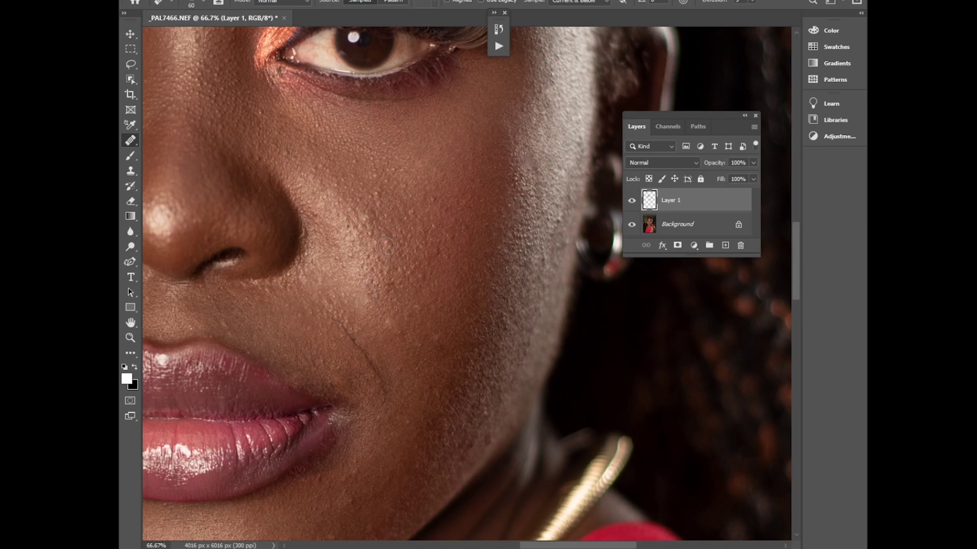
Step: Heal the small bumps in the centre of the brightly lit cheek and between the eye and nose
{"action": "left_click", "coordinate": [397, 221]}
{"action": "left_click", "coordinate": [423, 220], "text": "alt"}
{"action": "left_click", "coordinate": [418, 234]}
{"action": "left_click", "coordinate": [262, 126], "text": "alt"}
{"action": "left_click", "coordinate": [279, 127]}
{"action": "left_click", "coordinate": [291, 167], "text": "alt"}
{"action": "left_click", "coordinate": [285, 151]}
Step: Heal the diagonal crease running down the brightly lit cheek toward the mouth corner, sampling the skin beside it
{"action": "left_click", "coordinate": [377, 319], "text": "alt"}
{"action": "left_click", "coordinate": [323, 329], "text": "alt"}
{"action": "mouse_move", "coordinate": [341, 322]}
{"action": "left_mouse_down"}
{"action": "mouse_move", "coordinate": [372, 357]}
{"action": "mouse_move", "coordinate": [382, 403]}
{"action": "left_mouse_up"}
{"action": "left_click", "coordinate": [372, 339], "text": "alt"}
Step: Heal the bumps across the chin and below the lower lip, sampling smooth chin skin
{"action": "scroll", "coordinate": [499, 519], "scroll_direction": "left", "scroll_amount": 6}
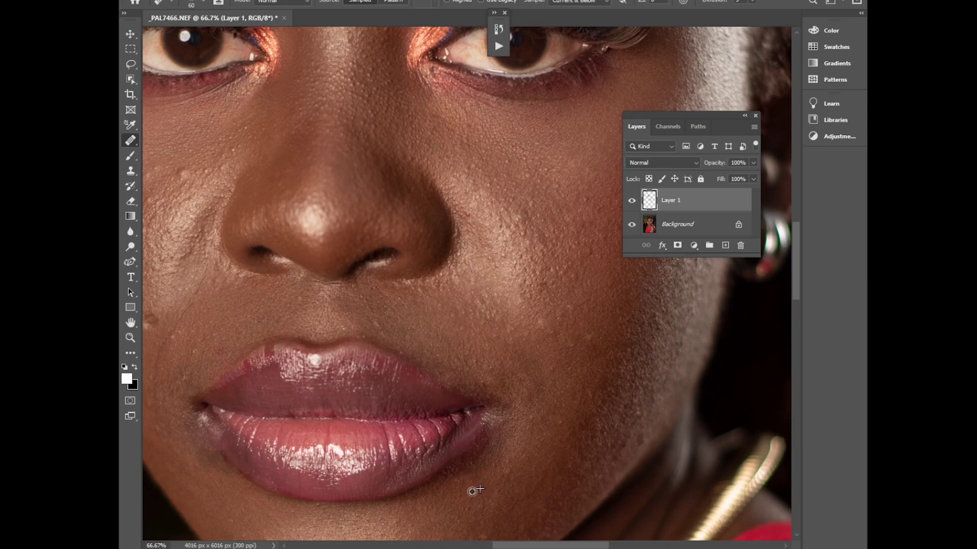
{"action": "scroll", "coordinate": [467, 287], "scroll_direction": "left", "scroll_amount": 5}
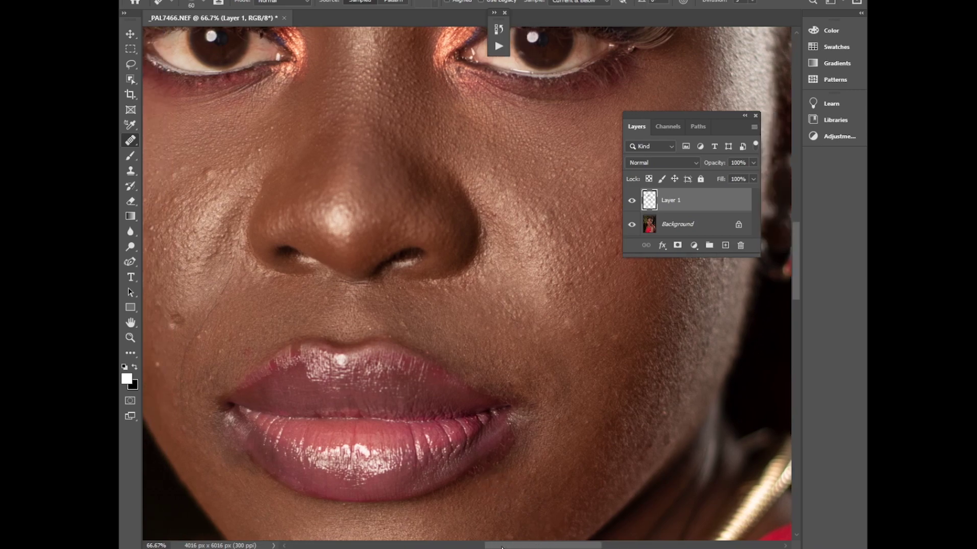
{"action": "scroll", "coordinate": [793, 290], "scroll_direction": "down", "scroll_amount": 5}
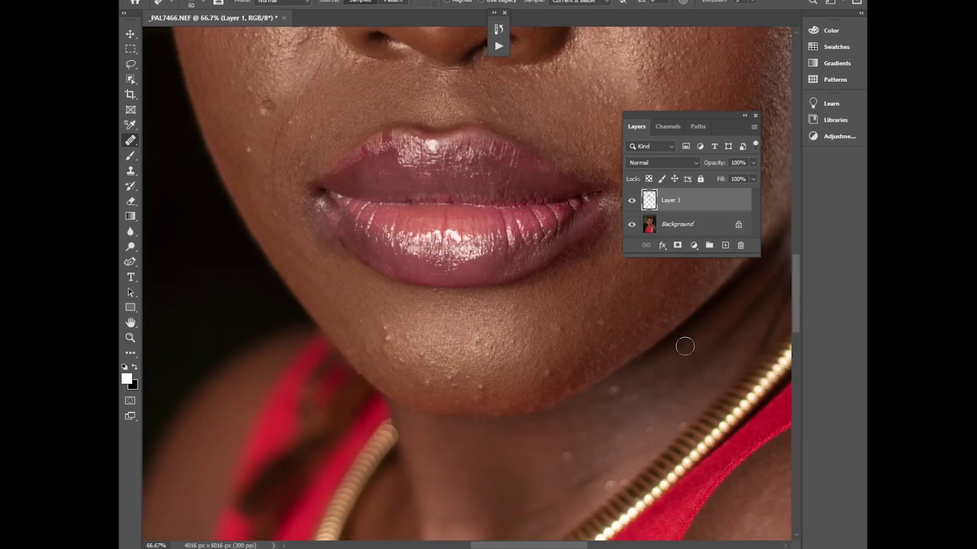
{"action": "left_click_drag", "start_coordinate": [550, 375], "coordinate": [546, 373]}
{"action": "left_click", "coordinate": [513, 386], "text": "alt"}
{"action": "left_click_drag", "start_coordinate": [485, 386], "coordinate": [483, 391]}
{"action": "left_click", "coordinate": [448, 348], "text": "alt"}
{"action": "left_click", "coordinate": [396, 346], "text": "alt"}
{"action": "left_click", "coordinate": [388, 335]}
{"action": "left_click_drag", "start_coordinate": [487, 546], "coordinate": [468, 546]}
{"action": "left_click", "coordinate": [542, 347]}
{"action": "left_click", "coordinate": [542, 346]}
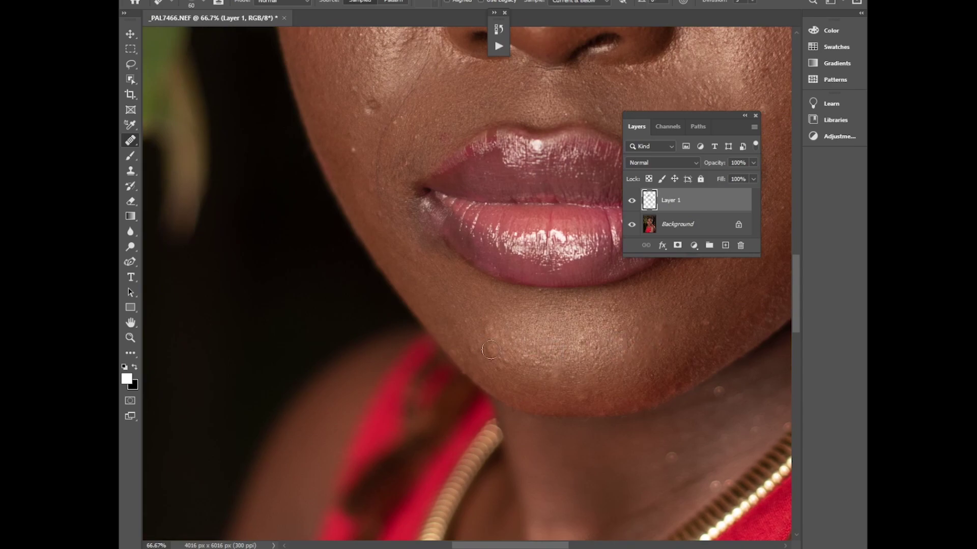
{"action": "left_click", "coordinate": [503, 364]}
Step: Heal the dark raised blemish and the small spot below it on the lower part of the opposite cheek
{"action": "left_click_drag", "start_coordinate": [797, 295], "coordinate": [792, 256]}
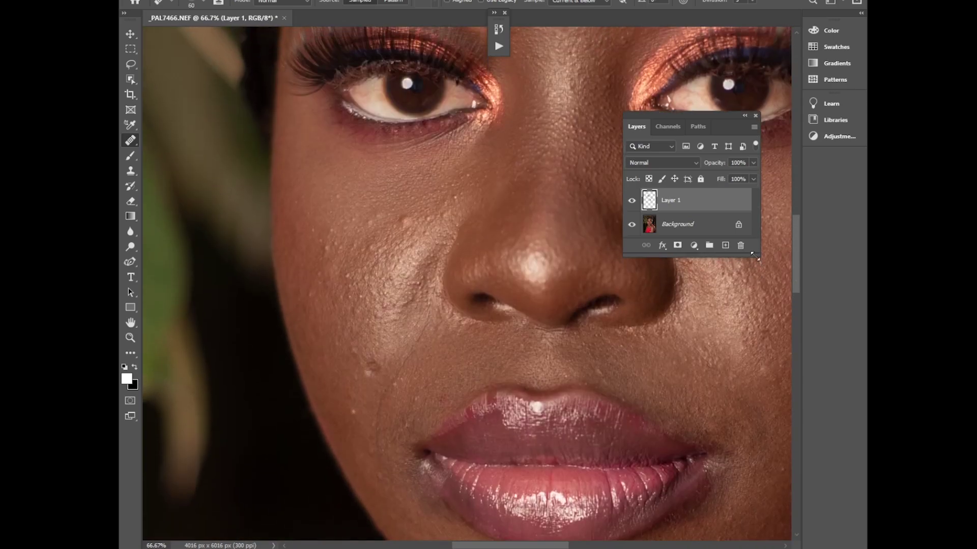
{"action": "mouse_move", "coordinate": [401, 366]}
{"action": "left_mouse_down"}
{"action": "mouse_move", "coordinate": [416, 366]}
{"action": "mouse_move", "coordinate": [421, 347]}
{"action": "left_mouse_up"}
{"action": "mouse_move", "coordinate": [397, 377]}
{"action": "left_mouse_down"}
{"action": "mouse_move", "coordinate": [378, 425]}
{"action": "mouse_move", "coordinate": [360, 392]}
{"action": "left_mouse_up"}
{"action": "left_click", "coordinate": [366, 404], "text": "alt"}
{"action": "left_click", "coordinate": [353, 412]}
{"action": "left_click", "coordinate": [368, 421], "text": "alt"}
Step: Heal the small bumps along the outer part of the cheek on the leaf side, resampling nearby skin
{"action": "left_click", "coordinate": [354, 326]}
{"action": "left_click", "coordinate": [356, 331], "text": "alt"}
{"action": "left_click", "coordinate": [358, 311]}
{"action": "left_click", "coordinate": [348, 304], "text": "alt"}
{"action": "left_click", "coordinate": [325, 251]}
{"action": "left_click", "coordinate": [336, 264], "text": "alt"}
{"action": "left_click", "coordinate": [336, 257]}
{"action": "left_click", "coordinate": [320, 293], "text": "alt"}
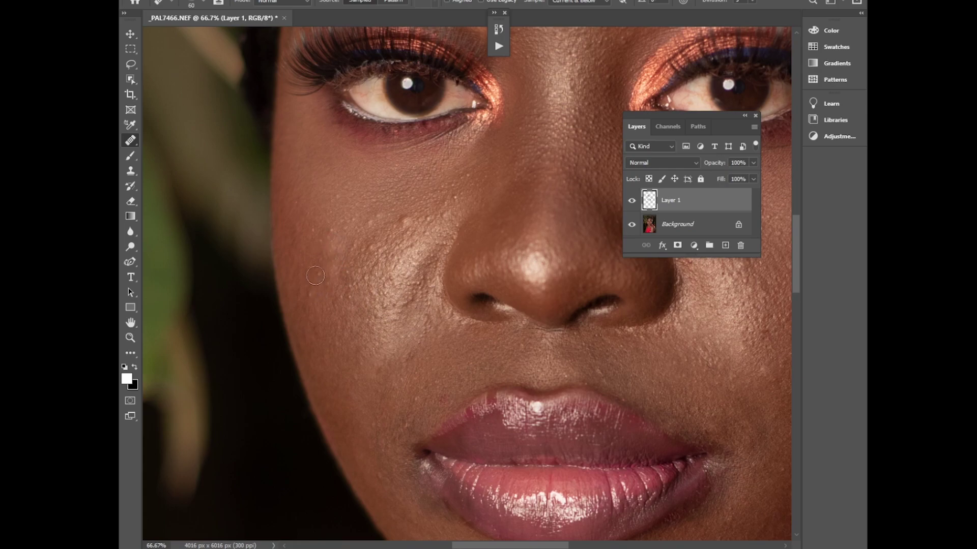
{"action": "left_click", "coordinate": [341, 245]}
Step: Heal the raised bumps on the inner cheek below the eye and beside the nose
{"action": "left_click", "coordinate": [354, 214], "text": "alt"}
{"action": "left_click_drag", "start_coordinate": [402, 215], "coordinate": [407, 222]}
{"action": "mouse_move", "coordinate": [369, 247]}
{"action": "left_mouse_down"}
{"action": "mouse_move", "coordinate": [356, 270]}
{"action": "mouse_move", "coordinate": [375, 256]}
{"action": "left_mouse_up"}
{"action": "left_click", "coordinate": [360, 277], "text": "alt"}
{"action": "left_click", "coordinate": [430, 228], "text": "alt"}
{"action": "left_click_drag", "start_coordinate": [446, 210], "coordinate": [428, 215]}
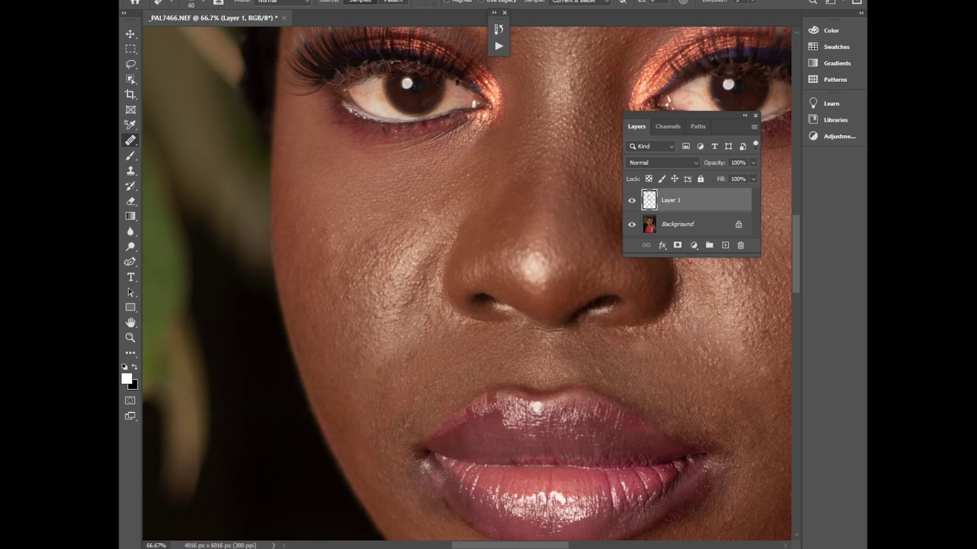
Step: Compare the portrait before and after healing at 25% zoom by toggling the visibility of Layer 1
{"action": "left_click_drag", "start_coordinate": [796, 270], "coordinate": [714, 225]}
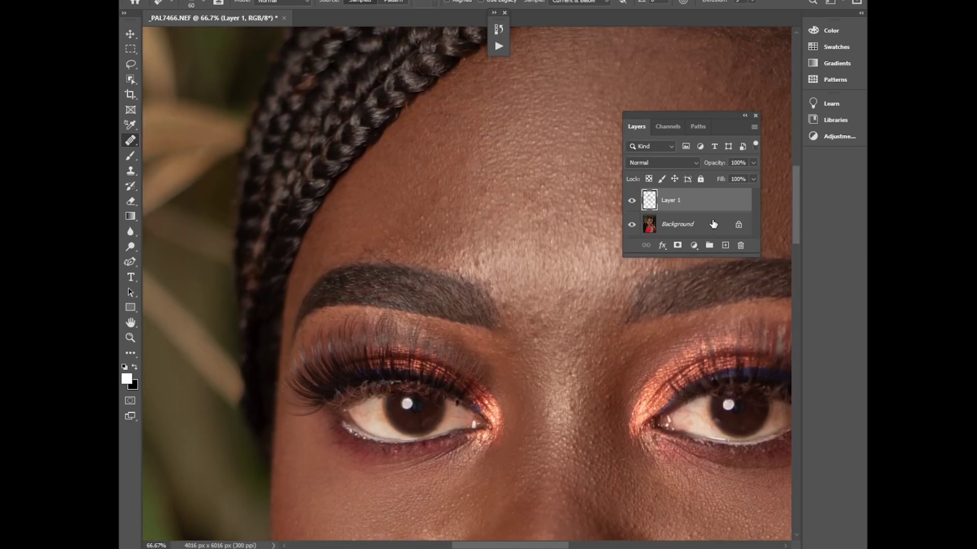
{"action": "left_click", "coordinate": [433, 237], "text": "alt"}
{"action": "key", "text": "ctrl+minus"}
{"action": "key", "text": "ctrl+minus"}
{"action": "key", "text": "ctrl+minus"}
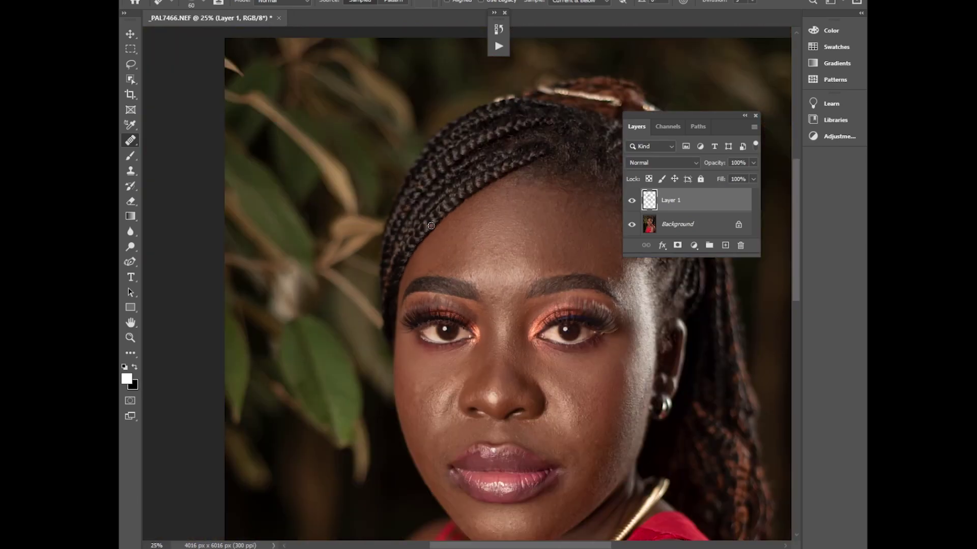
{"action": "left_click", "coordinate": [693, 224]}
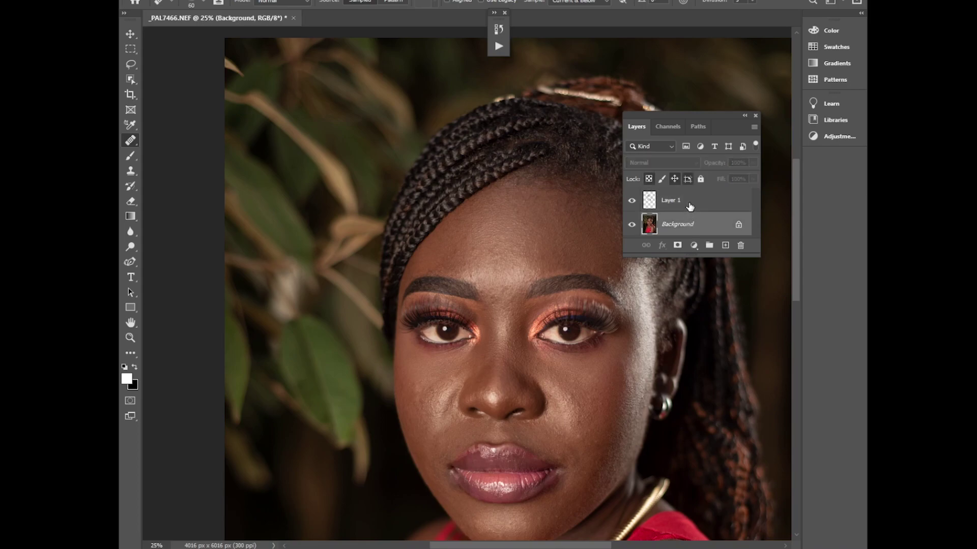
{"action": "left_click", "coordinate": [692, 206]}
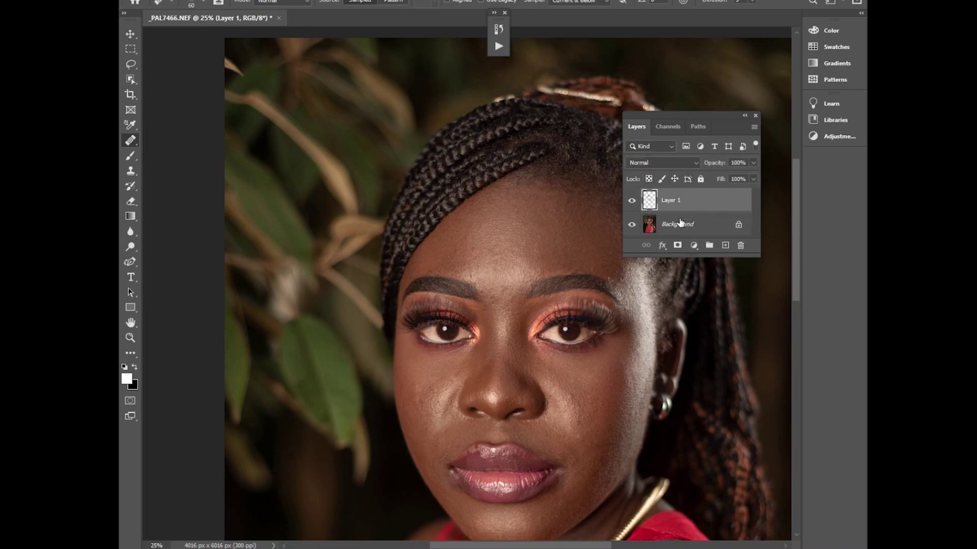
{"action": "left_click", "coordinate": [630, 202]}
{"action": "left_click", "coordinate": [631, 203]}
{"action": "left_click", "coordinate": [631, 203]}
{"action": "left_click", "coordinate": [630, 202]}
Step: Touch up small spots on the forehead and chin, and move the Layers panel over the nose and mouth area
{"action": "key", "text": "ctrl+plus"}
{"action": "key", "text": "ctrl+plus"}
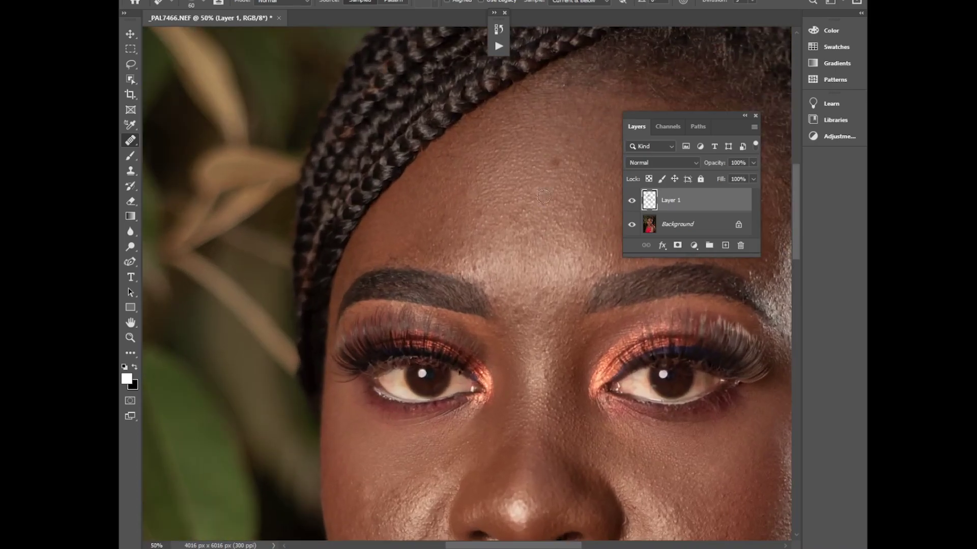
{"action": "left_click", "coordinate": [575, 195]}
{"action": "left_click", "coordinate": [475, 234]}
{"action": "scroll", "coordinate": [792, 234], "scroll_direction": "down", "scroll_amount": 5}
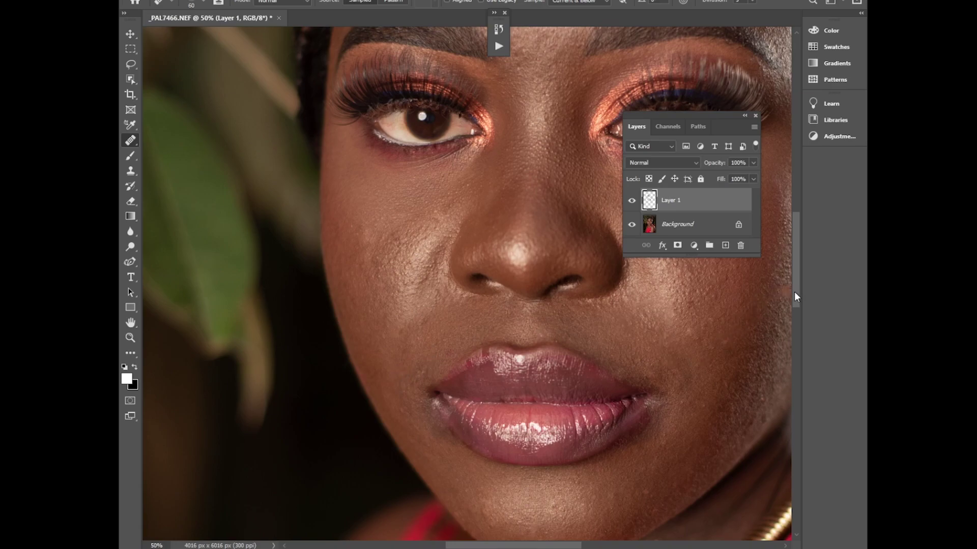
{"action": "scroll", "coordinate": [794, 304], "scroll_direction": "down", "scroll_amount": 3}
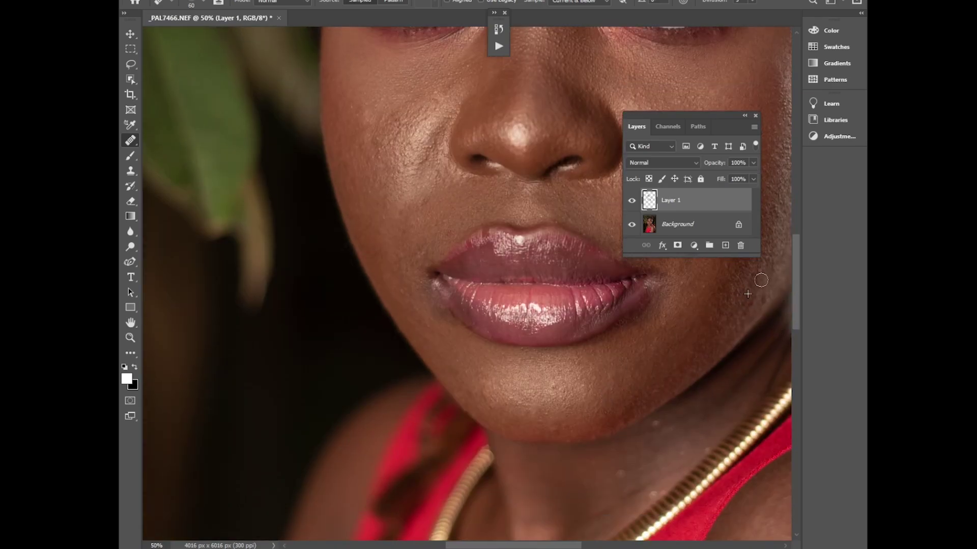
{"action": "left_click", "coordinate": [481, 395]}
{"action": "left_click_drag", "start_coordinate": [727, 120], "coordinate": [668, 116]}
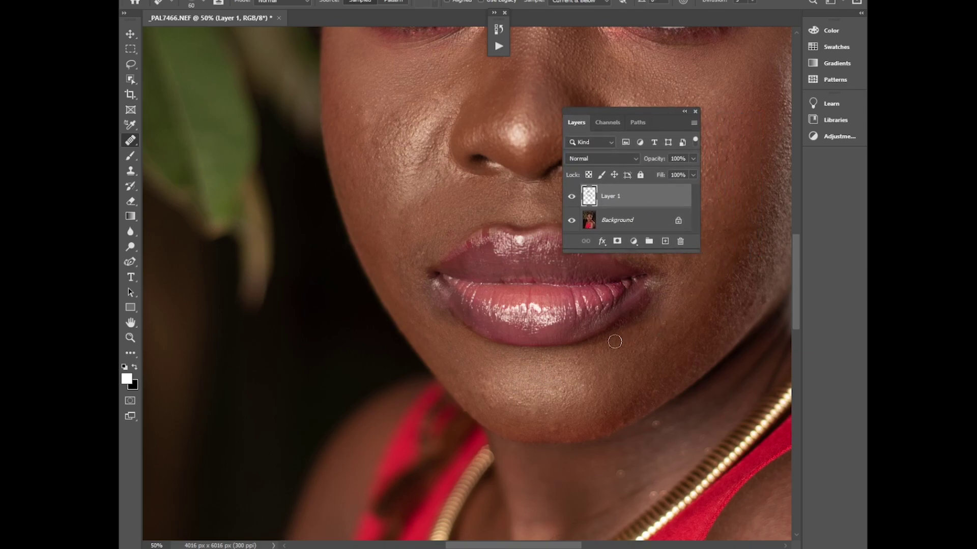
Step: Compare the whole portrait with and without the healing layer, and select Layer 1 and the Background together
{"action": "key", "text": "ctrl+minus"}
{"action": "key", "text": "ctrl+minus"}
{"action": "key", "text": "ctrl+minus"}
{"action": "key", "text": "ctrl+minus"}
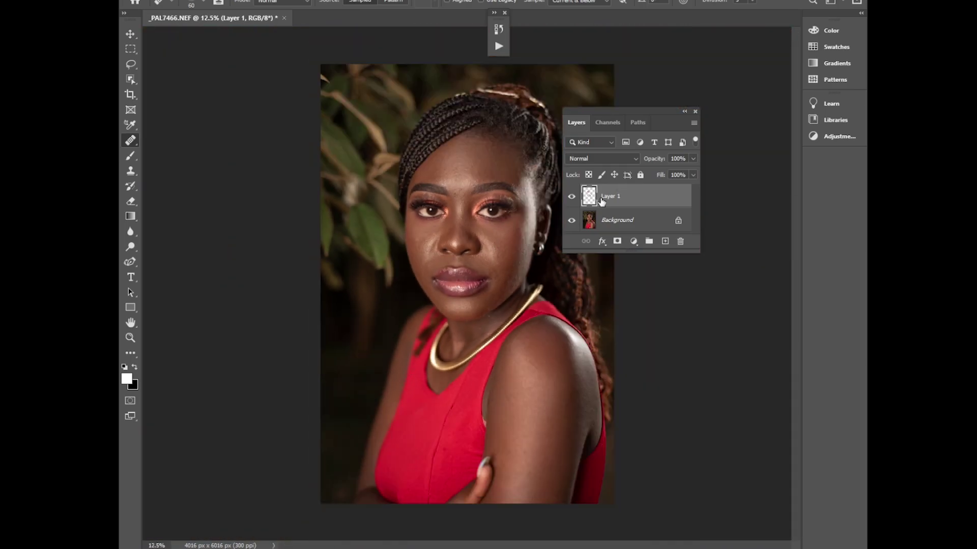
{"action": "left_click", "coordinate": [571, 198]}
{"action": "left_click", "coordinate": [611, 224]}
{"action": "left_click", "coordinate": [611, 224], "text": "shift"}
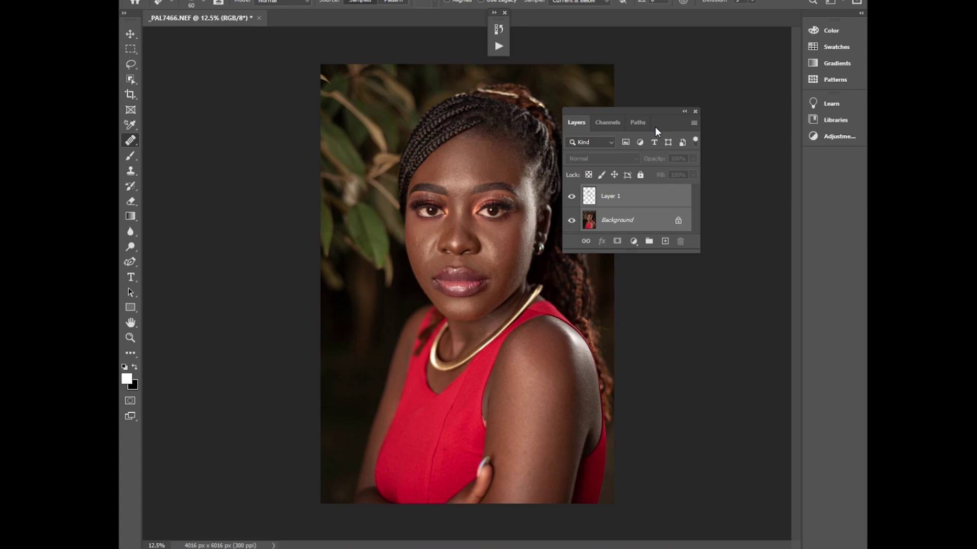
Step: Try stamping the visible layers into a new merged layer, and undo the stamp
{"action": "key", "text": "ctrl+shift+alt+e"}
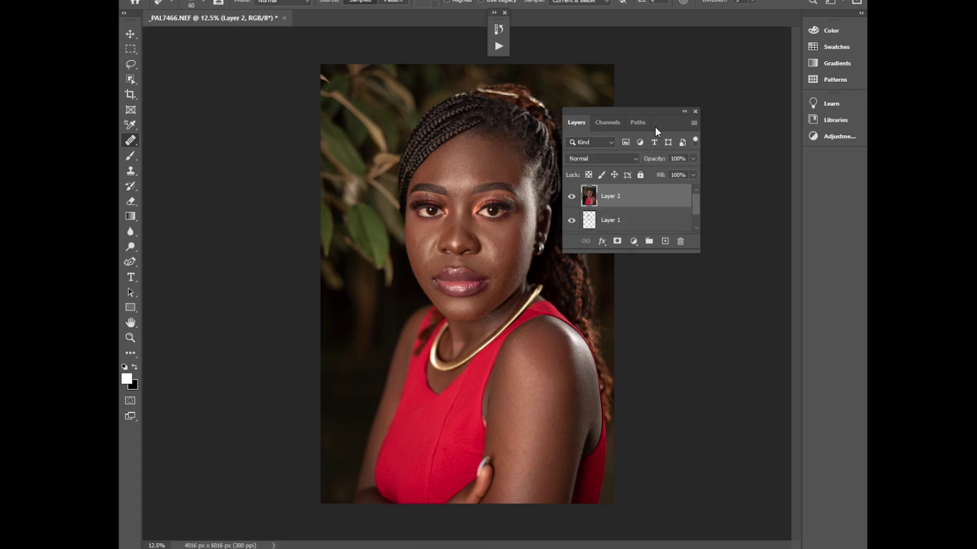
{"action": "key", "text": "ctrl+plus"}
{"action": "key", "text": "ctrl+plus"}
{"action": "key", "text": "ctrl+plus"}
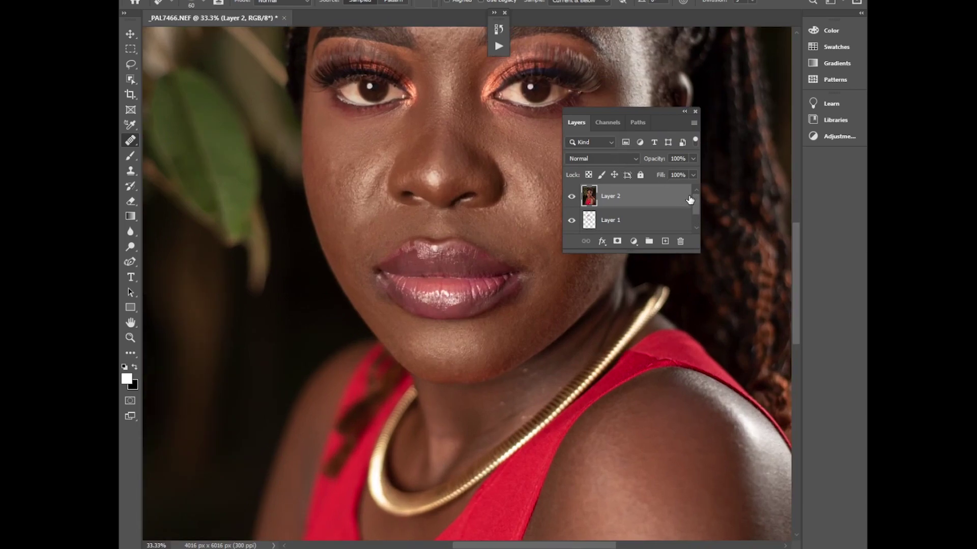
{"action": "key", "text": "ctrl+z"}
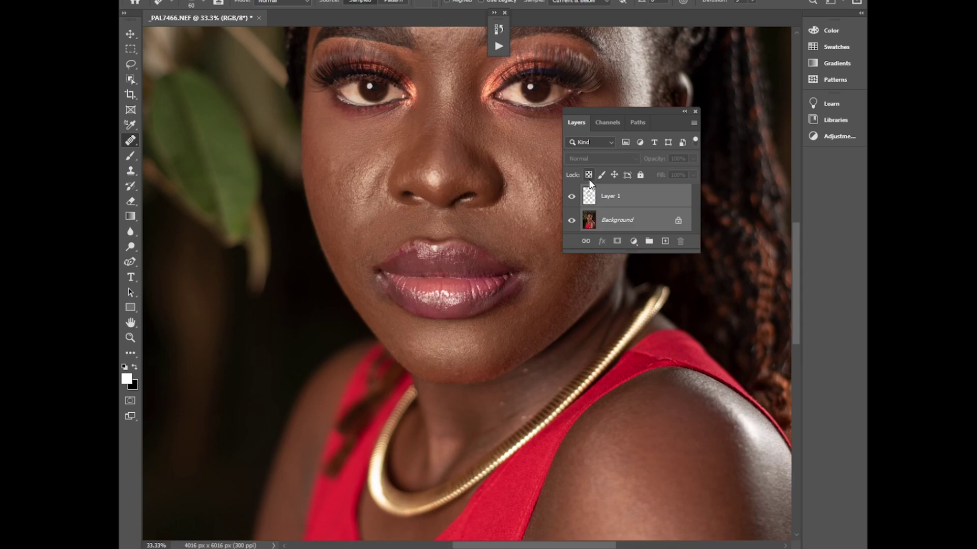
Step: Stamp all visible layers into a new merged layer and duplicate it, undoing the surplus second copy
{"action": "key", "text": "ctrl+shift+alt+e"}
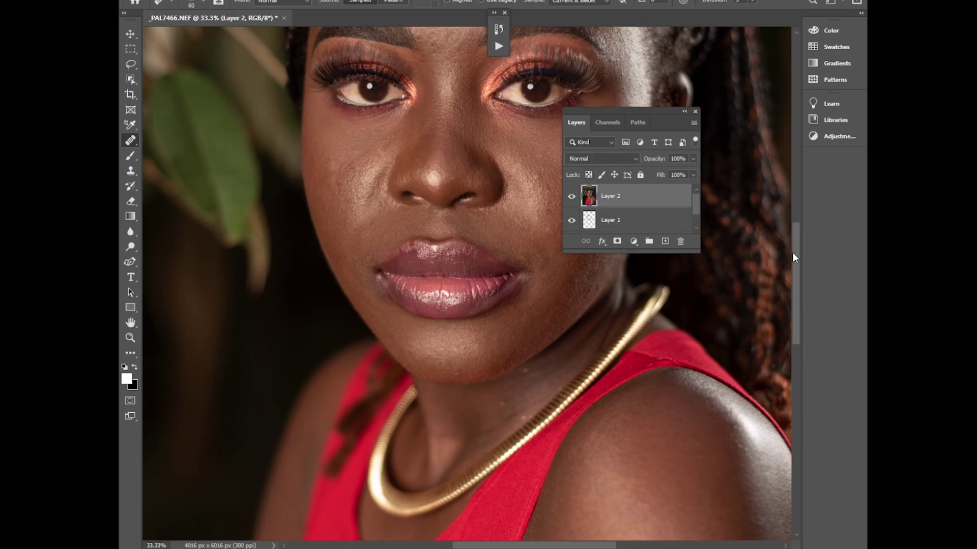
{"action": "left_click_drag", "start_coordinate": [795, 254], "coordinate": [798, 218]}
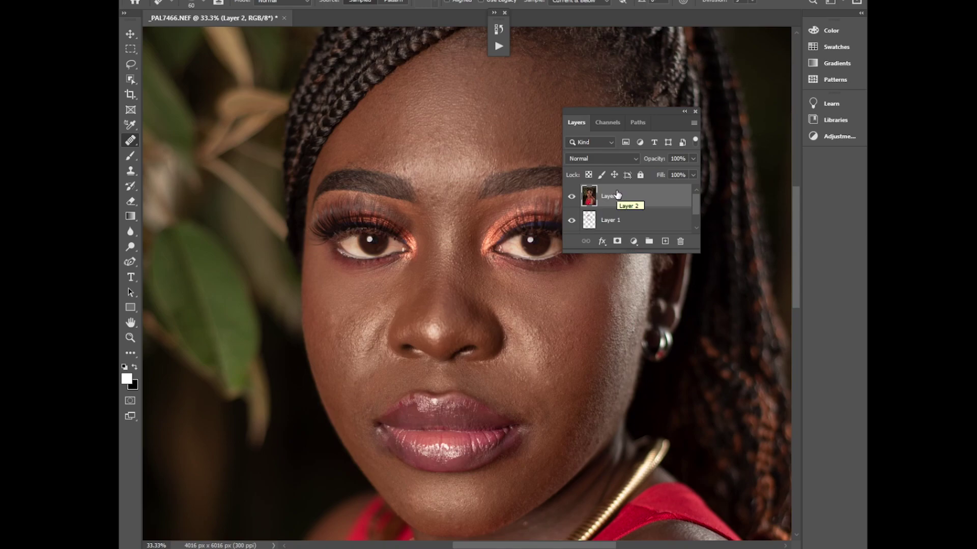
{"action": "key", "text": "ctrl+j"}
{"action": "key", "text": "ctrl+j"}
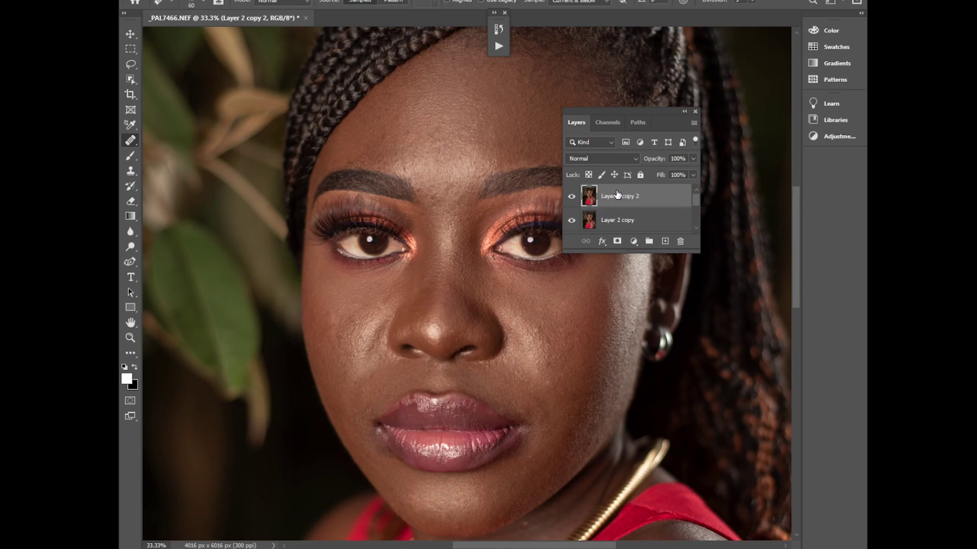
{"action": "key", "text": "ctrl+BackSpace"}
{"action": "key", "text": "ctrl+z"}
{"action": "key", "text": "ctrl+z"}
Step: Rename the merged layer as low fre
{"action": "double_click", "coordinate": [612, 222]}
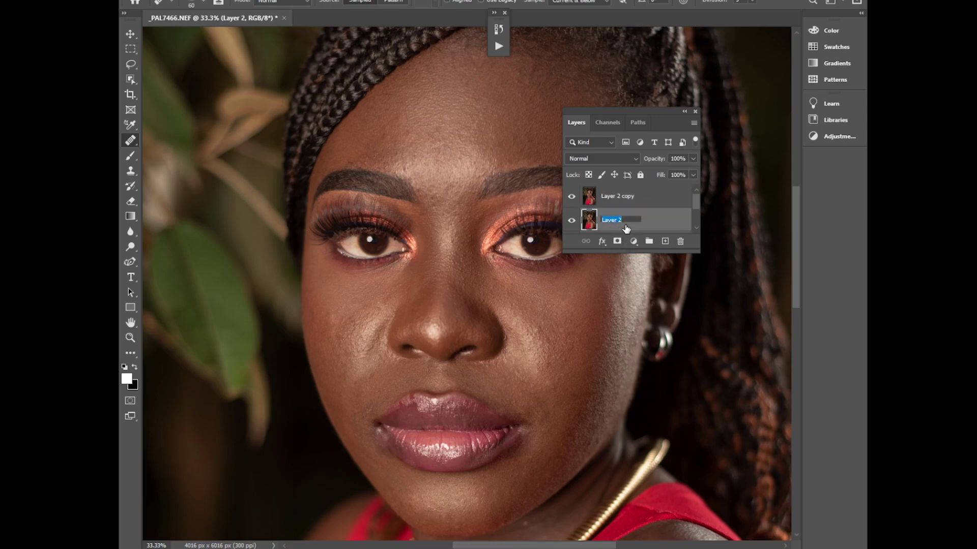
{"action": "type", "text": "lo"}
{"action": "type", "text": "w r"}
{"action": "type", "text": "re"}
{"action": "key", "text": "Return"}
Step: Rename the copy above it as hi grequency
{"action": "double_click", "coordinate": [612, 197]}
{"action": "type", "text": "hi ared"}
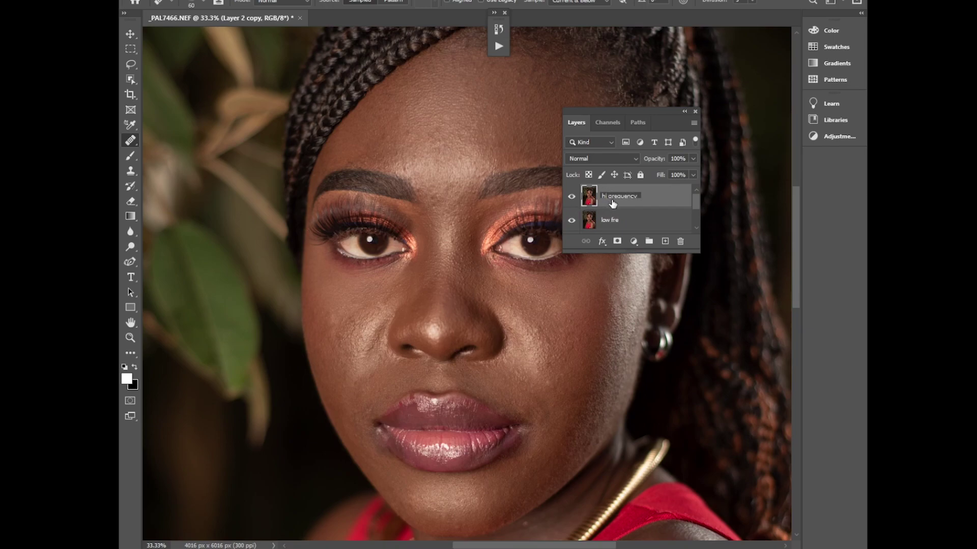
{"action": "key", "text": "Return"}
{"action": "left_click", "coordinate": [649, 220]}
{"action": "left_click", "coordinate": [651, 203]}
Step: Hide the hi grequency layer and open Gaussian Blur for the low fre layer
{"action": "left_click", "coordinate": [571, 196]}
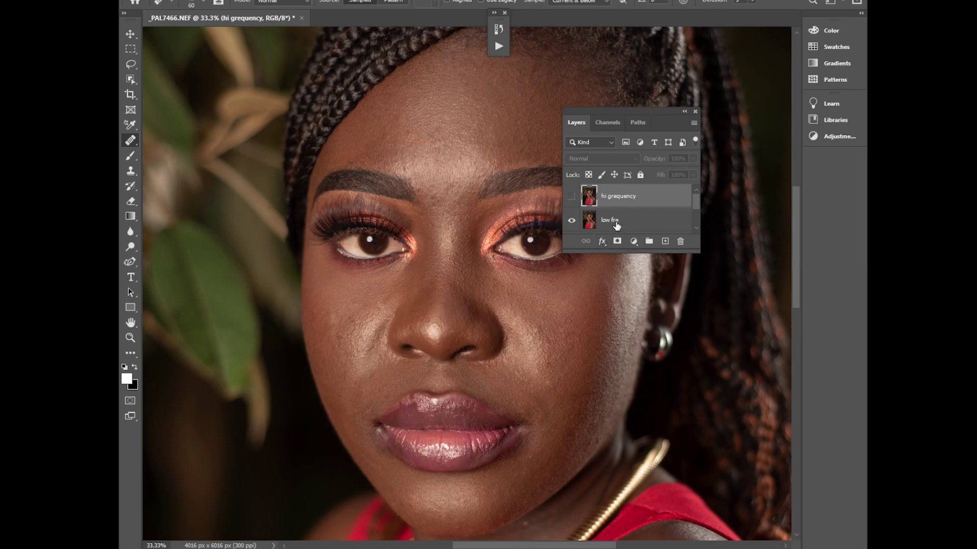
{"action": "left_click", "coordinate": [619, 223]}
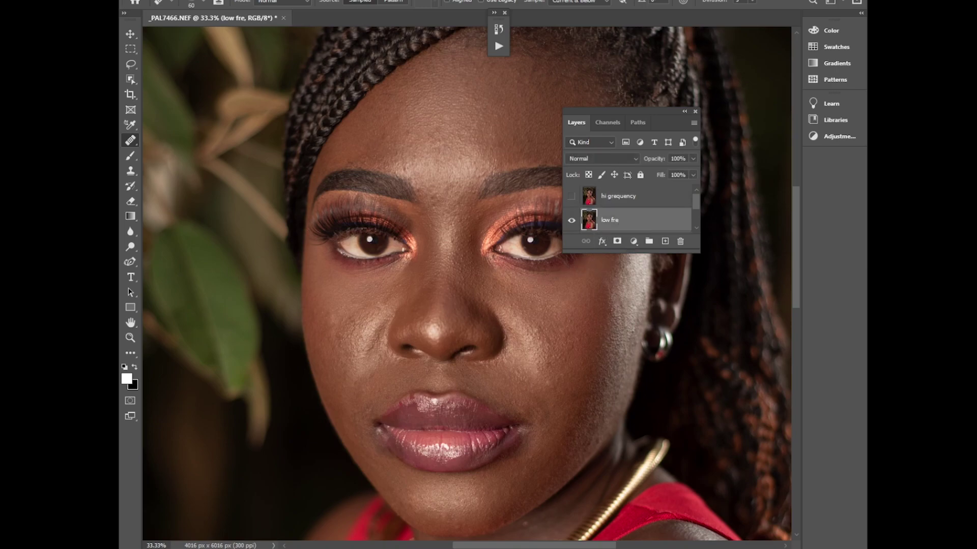
{"action": "left_click", "coordinate": [279, 0]}
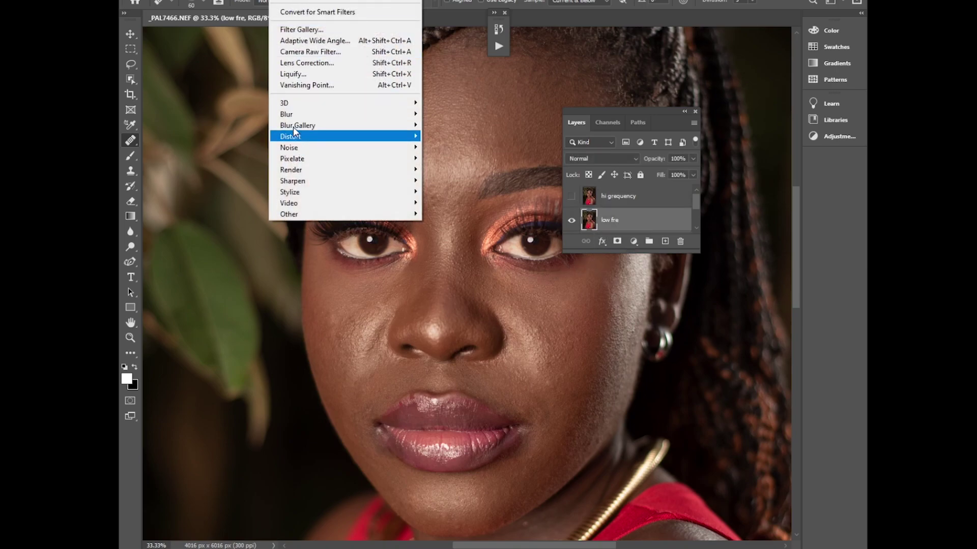
{"action": "mouse_move", "coordinate": [294, 118]}
{"action": "left_click", "coordinate": [457, 159]}
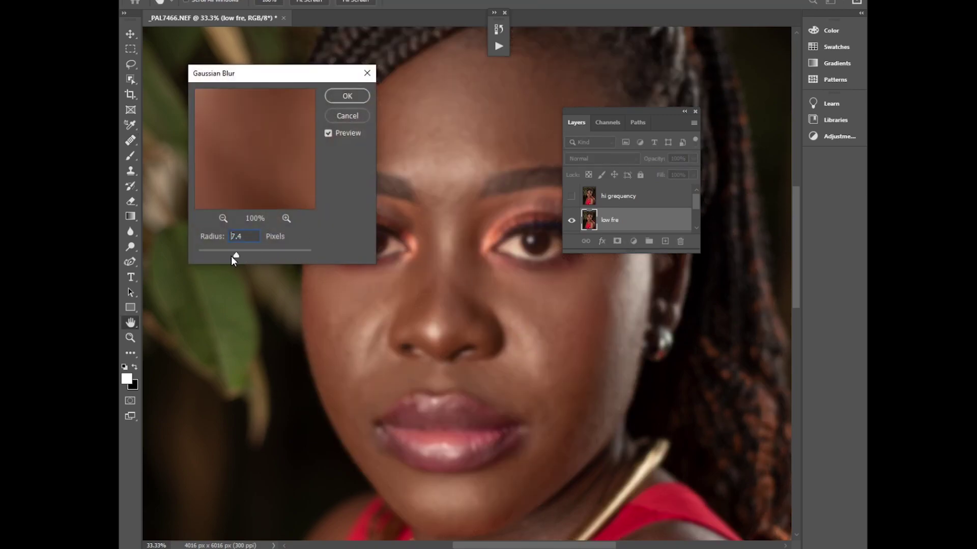
Step: Inspect the skin texture of the forehead and cheeks in the blur preview, moving the Layers panel down off the eye
{"action": "left_click", "coordinate": [451, 153]}
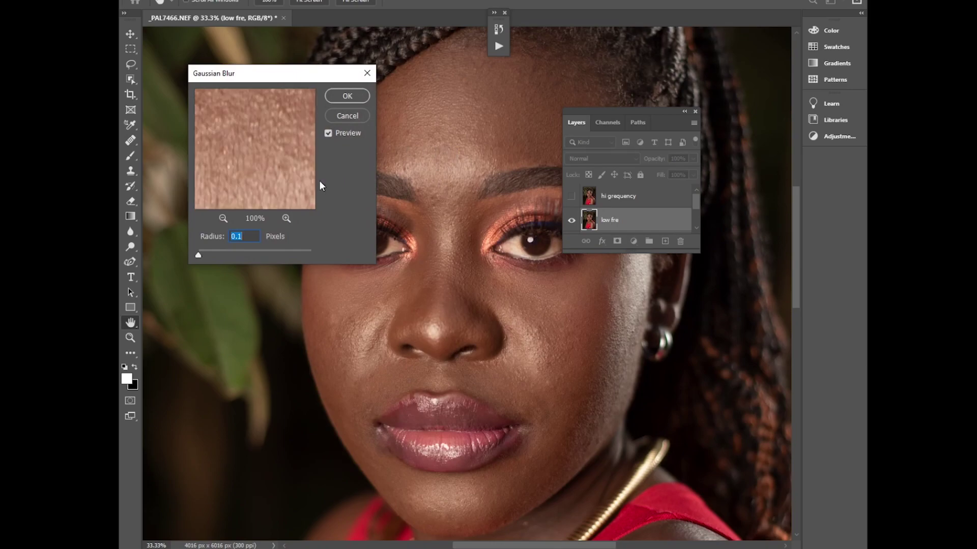
{"action": "left_click", "coordinate": [619, 326]}
{"action": "left_click", "coordinate": [529, 351]}
{"action": "left_click", "coordinate": [524, 326]}
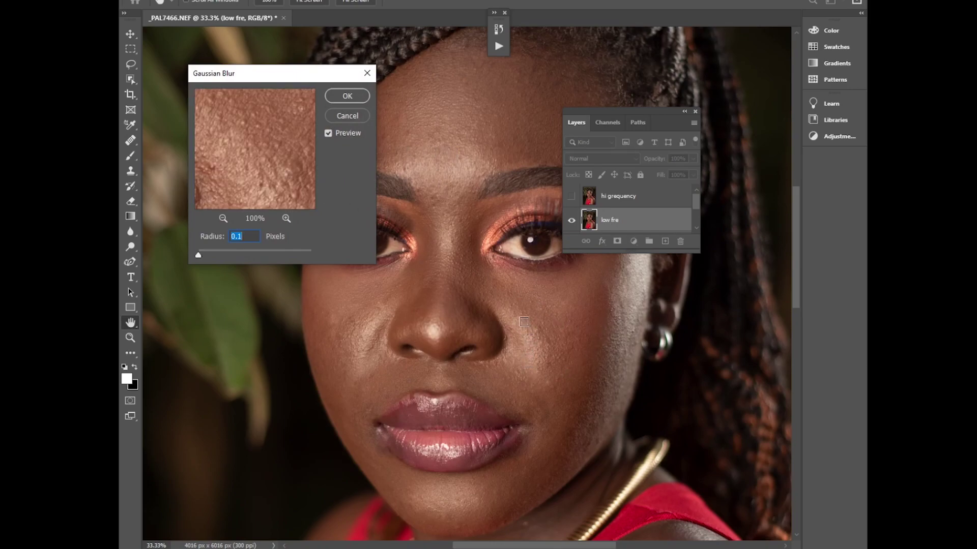
{"action": "left_click", "coordinate": [347, 329]}
{"action": "left_click", "coordinate": [356, 337]}
{"action": "left_click", "coordinate": [355, 334]}
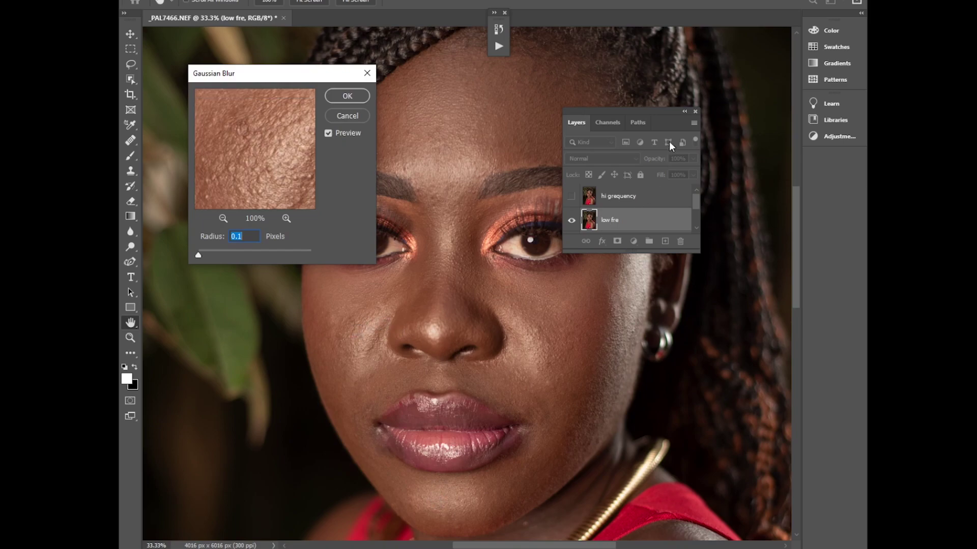
{"action": "left_click_drag", "start_coordinate": [667, 116], "coordinate": [713, 221]}
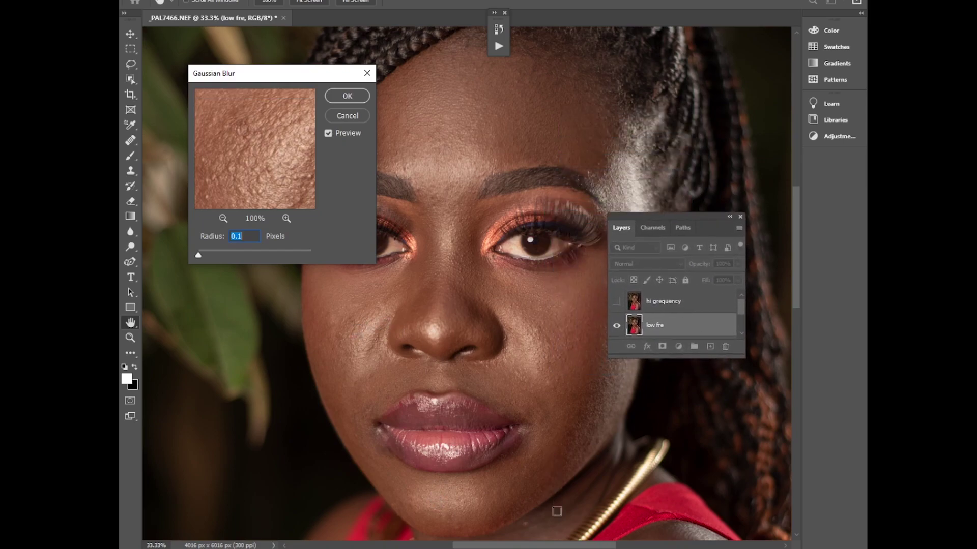
{"action": "left_click", "coordinate": [559, 537]}
{"action": "left_click_drag", "start_coordinate": [557, 545], "coordinate": [525, 539]}
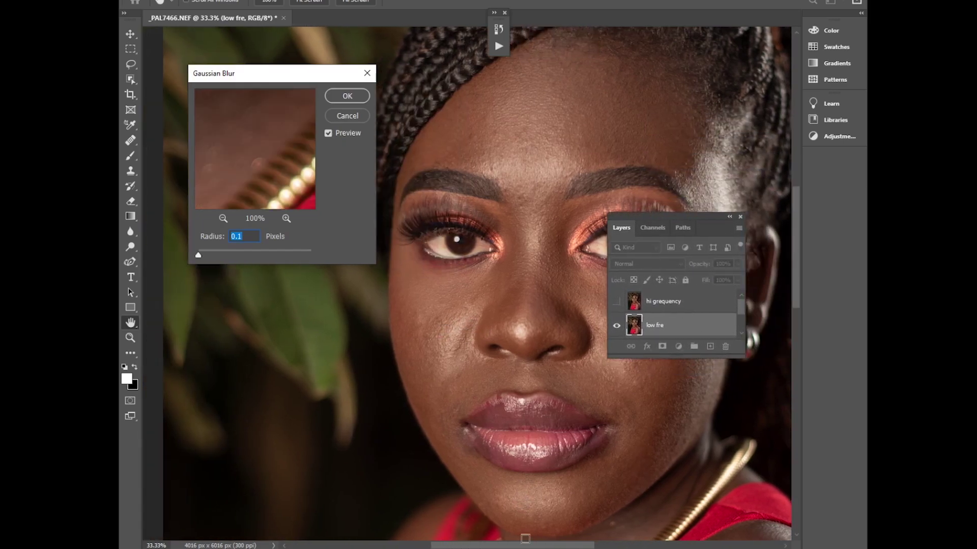
{"action": "left_click", "coordinate": [503, 135]}
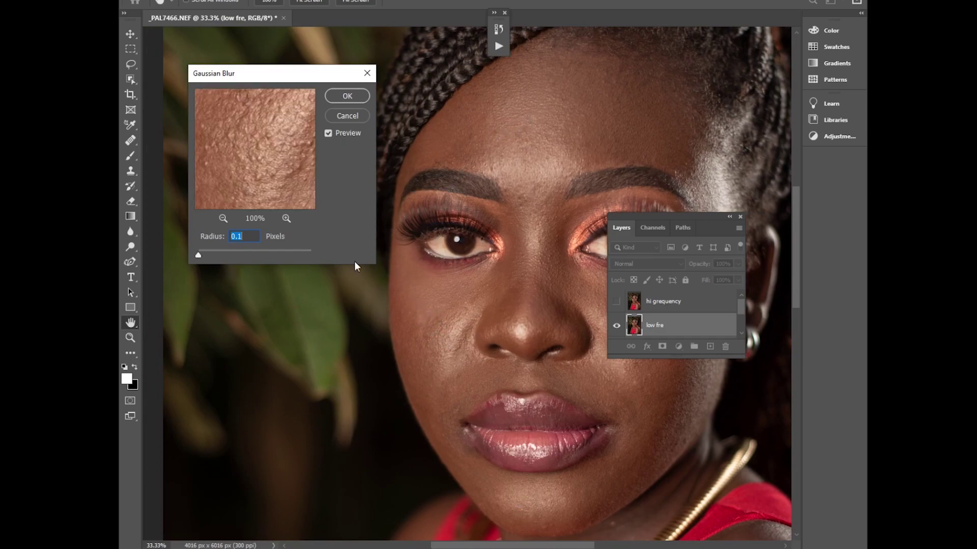
{"action": "left_click", "coordinate": [461, 337]}
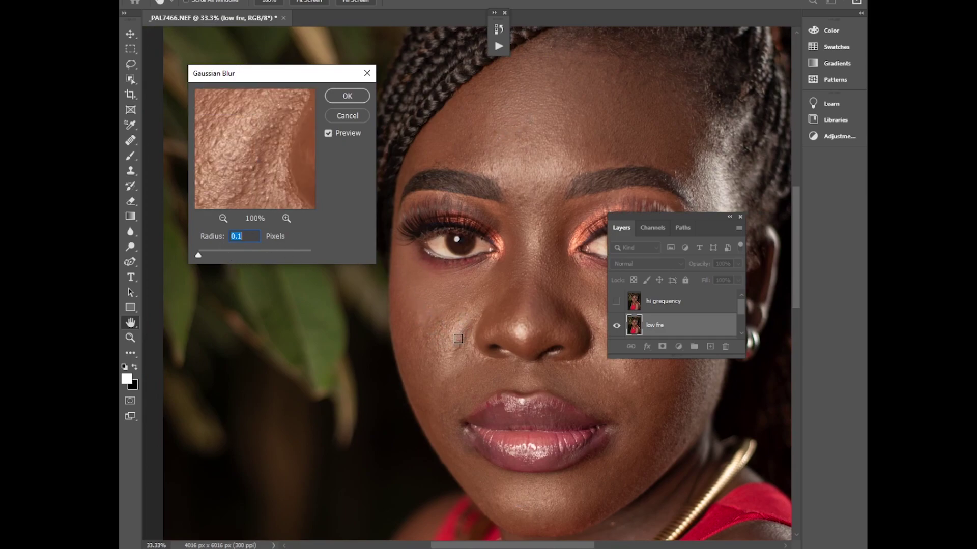
Step: Blur the low fre layer with a Gaussian Blur radius of 10 pixels
{"action": "left_click_drag", "start_coordinate": [199, 255], "coordinate": [229, 255]}
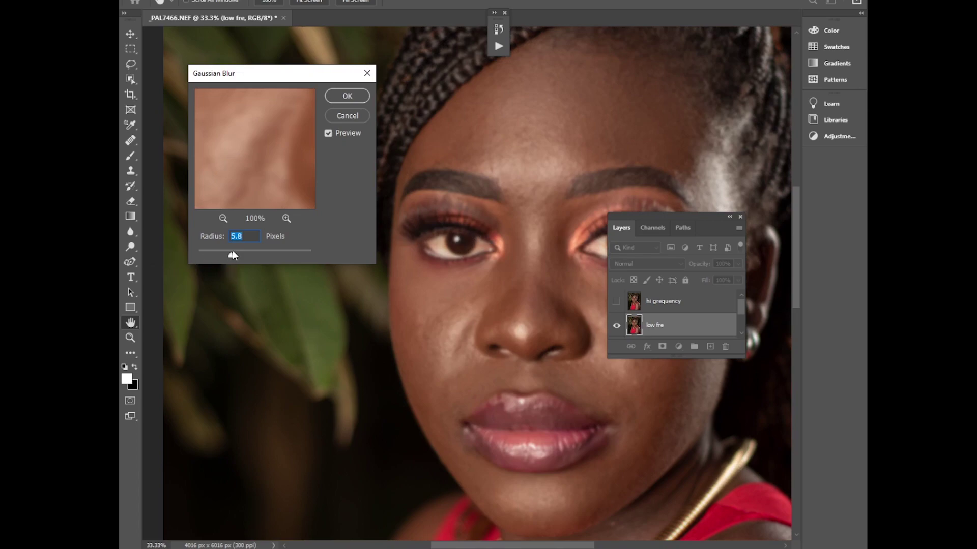
{"action": "left_click_drag", "start_coordinate": [246, 255], "coordinate": [243, 257]}
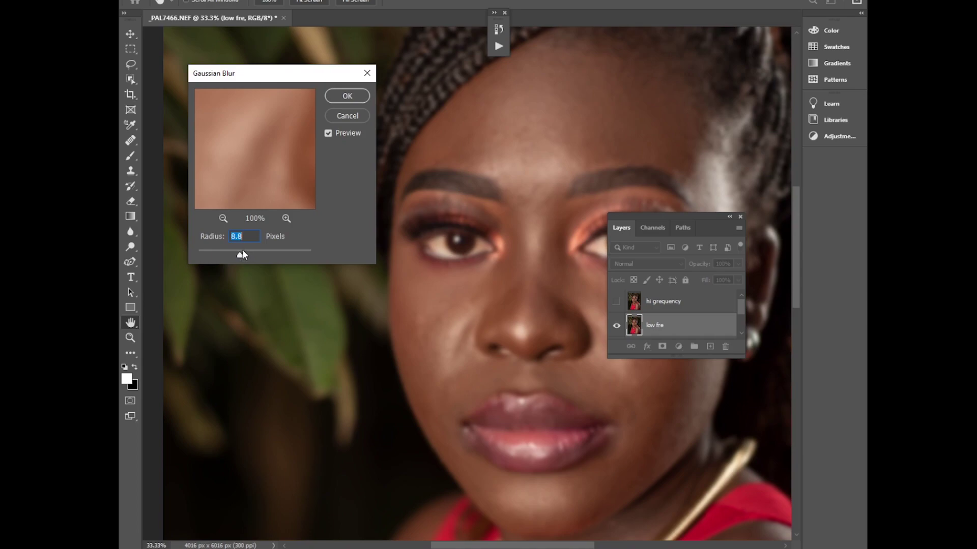
{"action": "type", "text": "10"}
{"action": "left_click", "coordinate": [342, 99]}
{"action": "key", "text": "j"}
Step: Show and select the hi grequency layer, and open Apply Image with that same layer as the source
{"action": "left_click", "coordinate": [616, 301]}
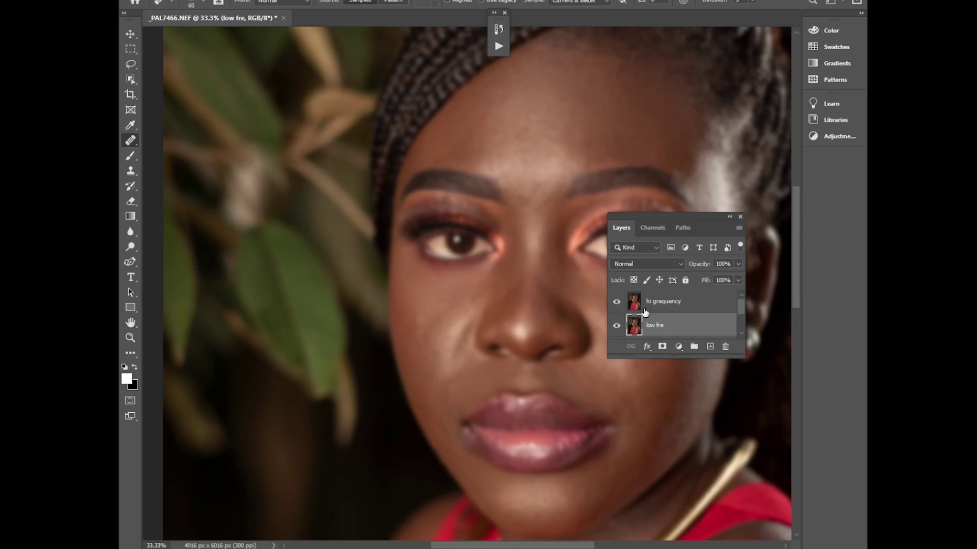
{"action": "left_click", "coordinate": [643, 307]}
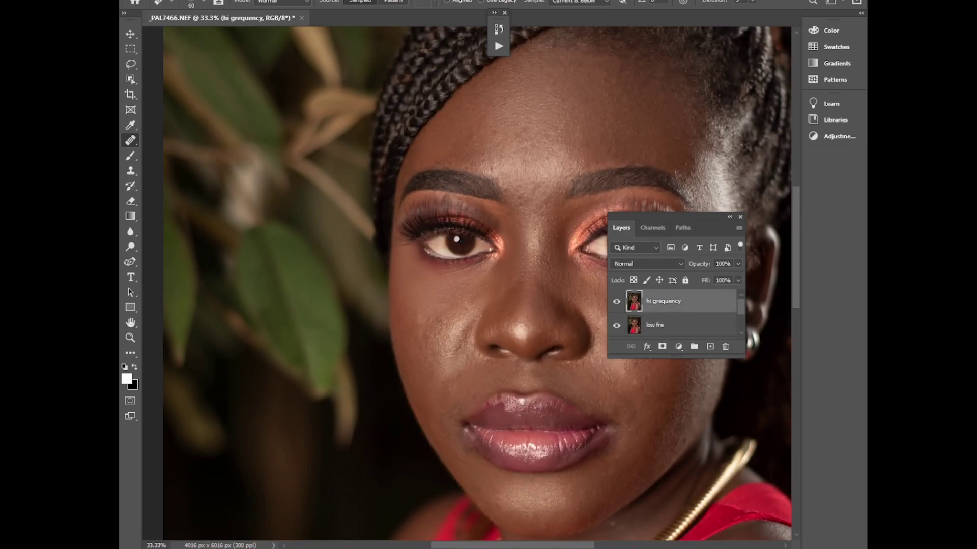
{"action": "left_click", "coordinate": [182, 0]}
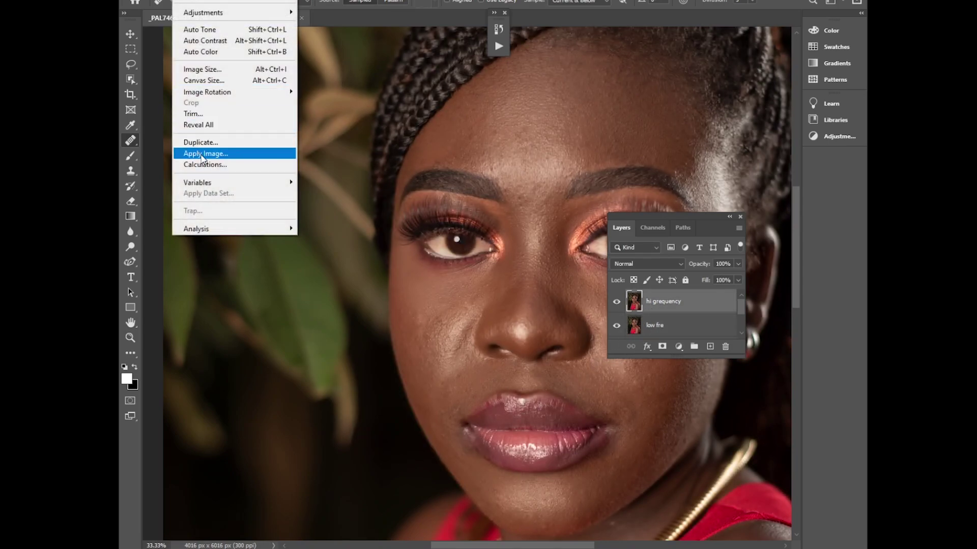
{"action": "left_click", "coordinate": [203, 154]}
{"action": "left_click", "coordinate": [460, 142]}
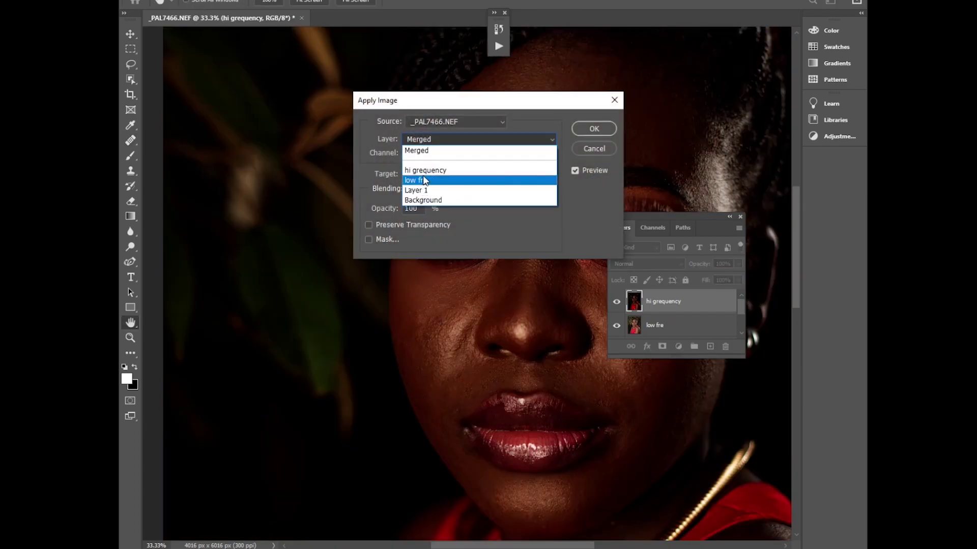
{"action": "left_click", "coordinate": [426, 171]}
Step: Apply the low fre layer to hi grequency with Subtract blending, scale 2 and offset 128
{"action": "left_click", "coordinate": [442, 190]}
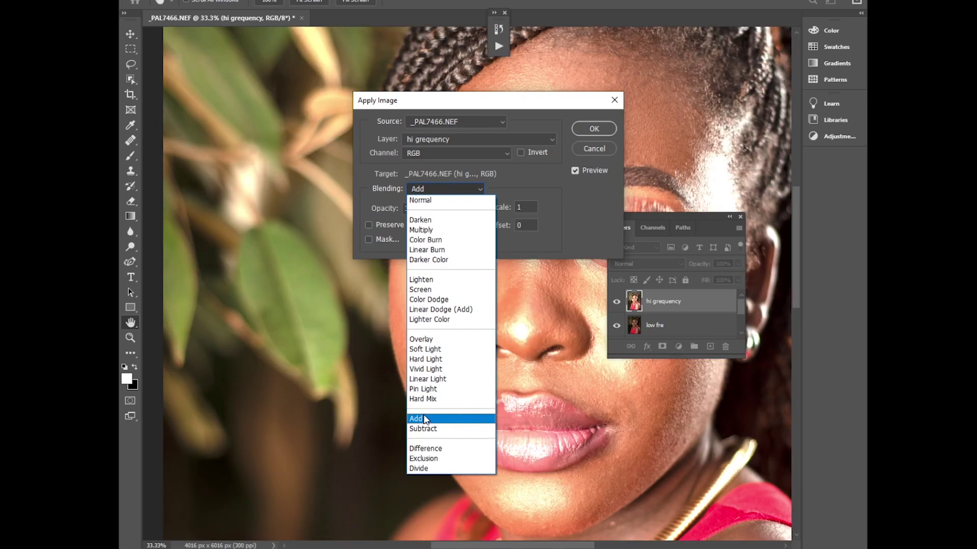
{"action": "left_click", "coordinate": [425, 418]}
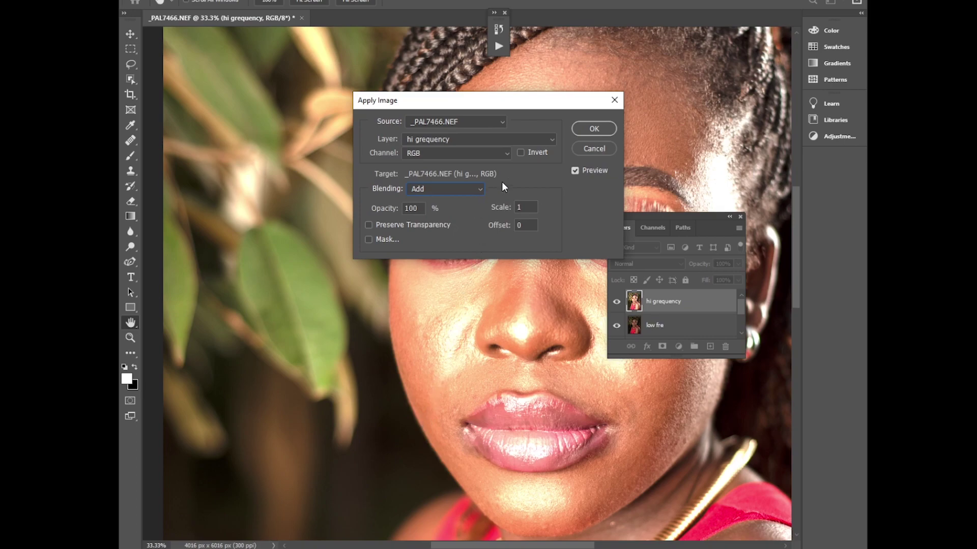
{"action": "left_click", "coordinate": [437, 190]}
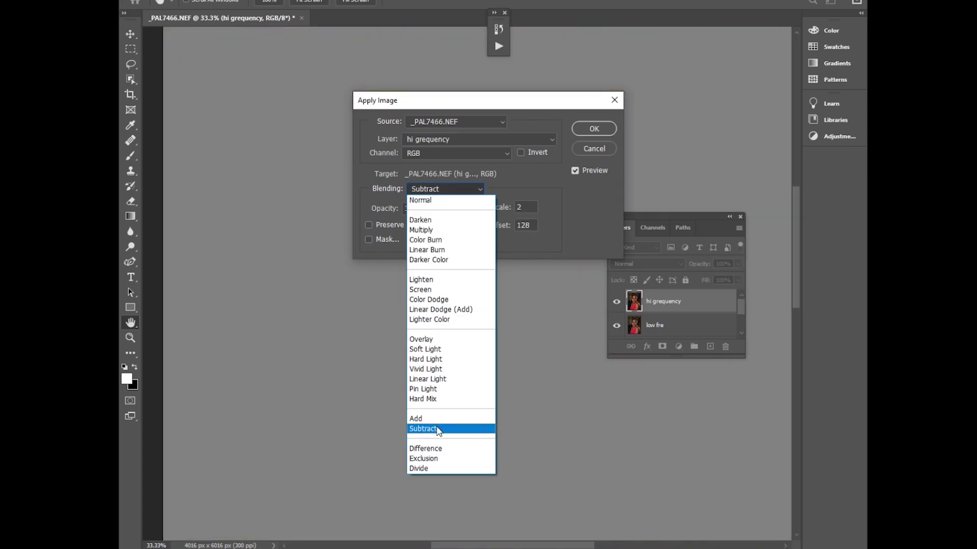
{"action": "left_click", "coordinate": [434, 429]}
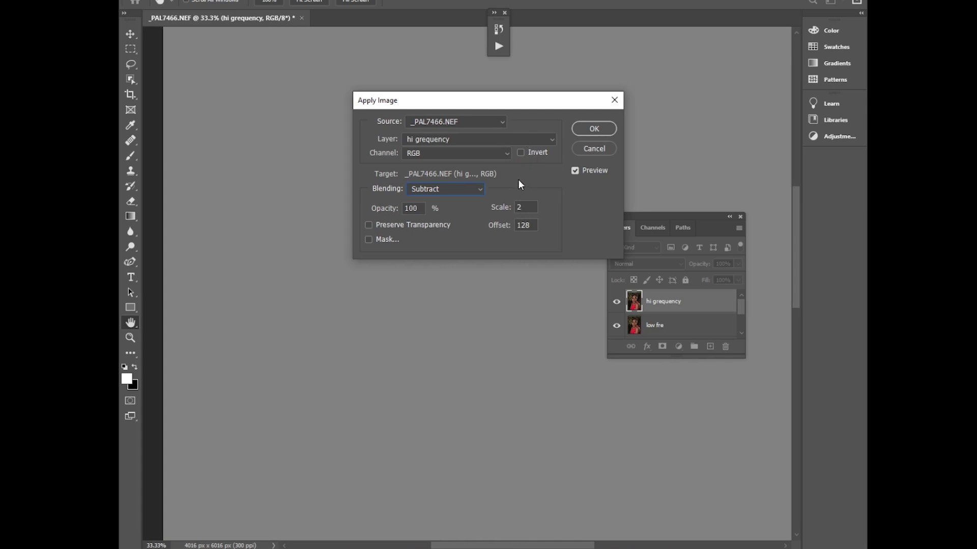
{"action": "left_click", "coordinate": [464, 145]}
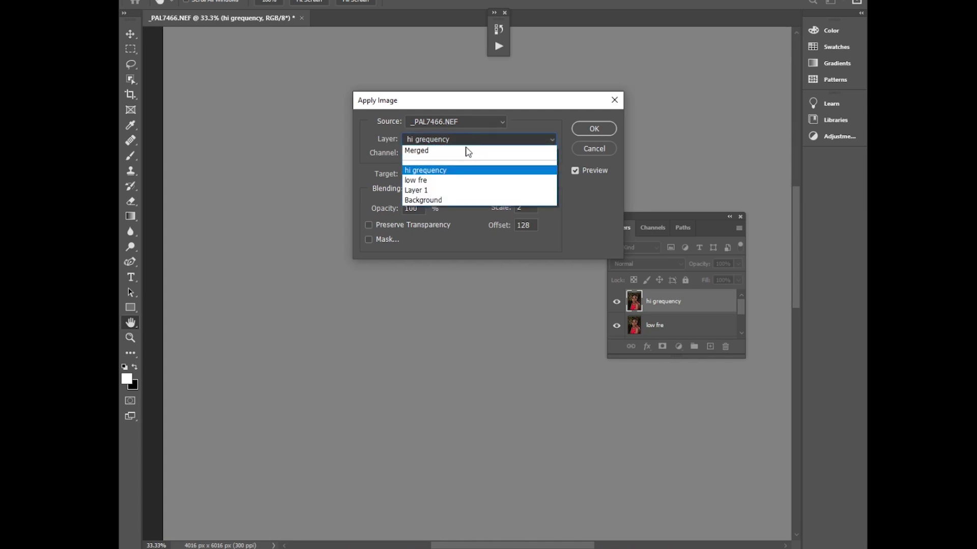
{"action": "left_click", "coordinate": [432, 181]}
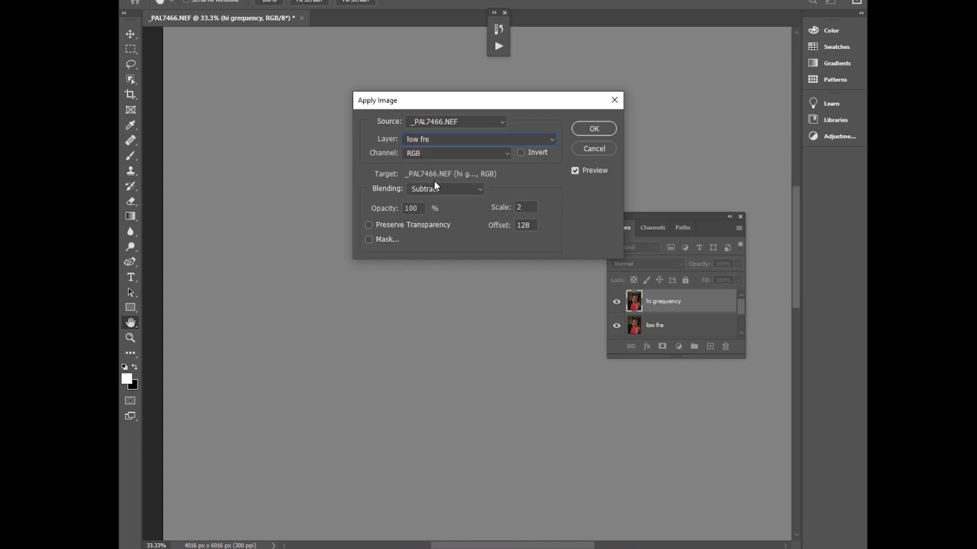
{"action": "left_click", "coordinate": [593, 128]}
Step: Set the hi grequency layer's blend mode to Linear Light and group it with the low fre layer
{"action": "left_click", "coordinate": [640, 263]}
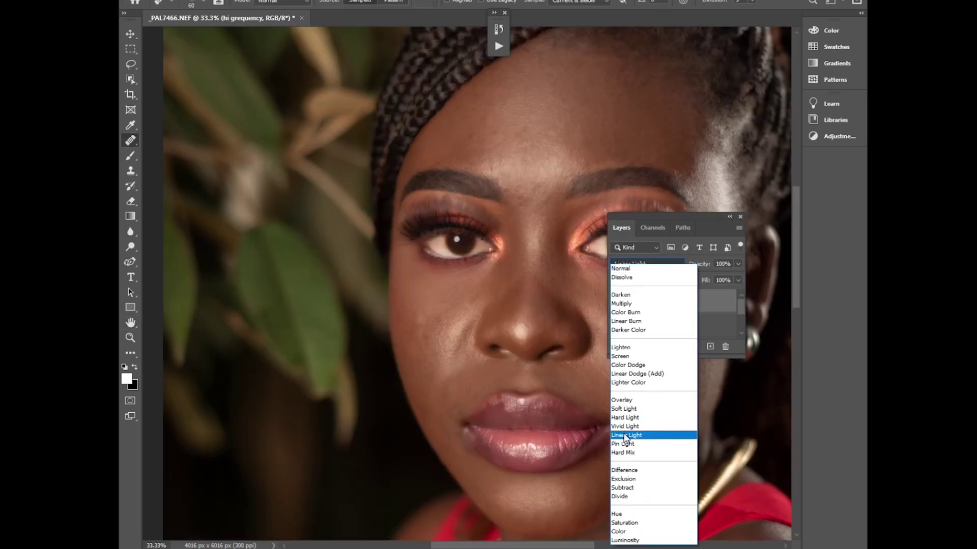
{"action": "left_click", "coordinate": [625, 436]}
{"action": "left_click_drag", "start_coordinate": [513, 545], "coordinate": [526, 545]}
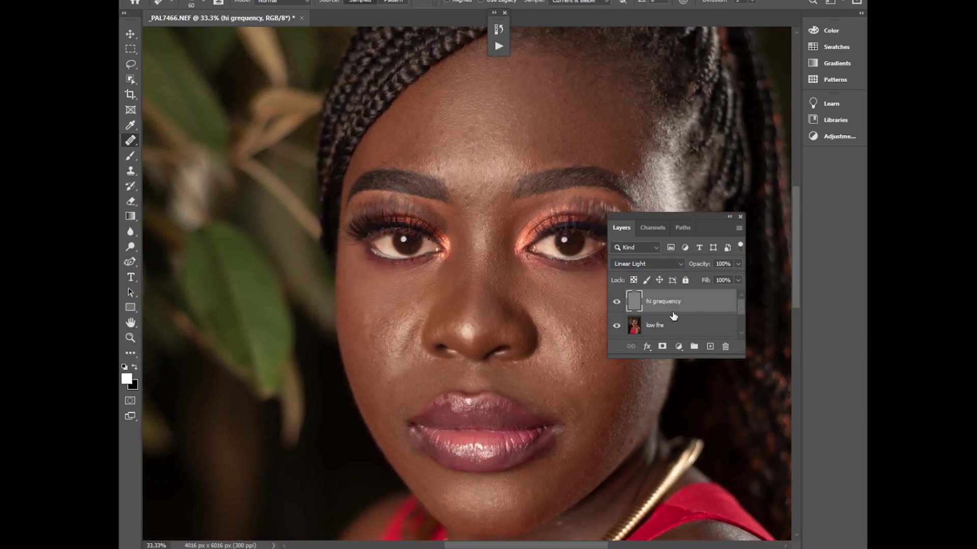
{"action": "left_click", "coordinate": [675, 323], "text": "shift"}
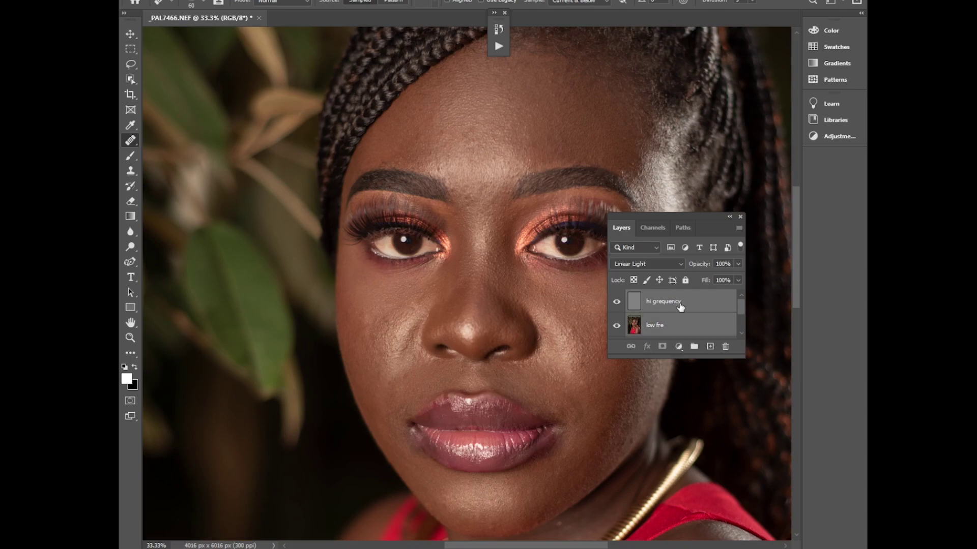
{"action": "key", "text": "ctrl+g"}
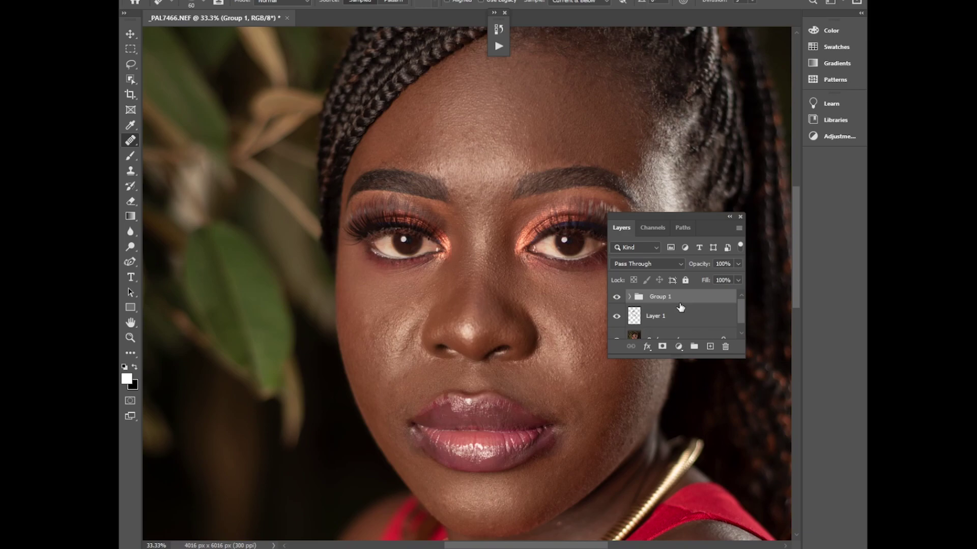
Step: Compare the portrait with and without the frequency separation group by toggling its visibility repeatedly
{"action": "left_click", "coordinate": [617, 298]}
{"action": "left_click", "coordinate": [616, 300]}
{"action": "left_click", "coordinate": [616, 301]}
{"action": "left_click", "coordinate": [616, 301]}
{"action": "left_click", "coordinate": [616, 301]}
{"action": "left_click", "coordinate": [616, 301]}
{"action": "left_click", "coordinate": [616, 300]}
{"action": "left_click", "coordinate": [617, 301]}
{"action": "left_click", "coordinate": [616, 301]}
{"action": "left_click", "coordinate": [616, 300]}
{"action": "left_click", "coordinate": [616, 301]}
{"action": "left_click", "coordinate": [616, 301]}
{"action": "left_click", "coordinate": [617, 301]}
{"action": "left_click", "coordinate": [616, 301]}
Step: Expand Group 1 and add a Black & White adjustment layer above the hi grequency layer
{"action": "left_click", "coordinate": [629, 297]}
{"action": "left_click", "coordinate": [673, 320]}
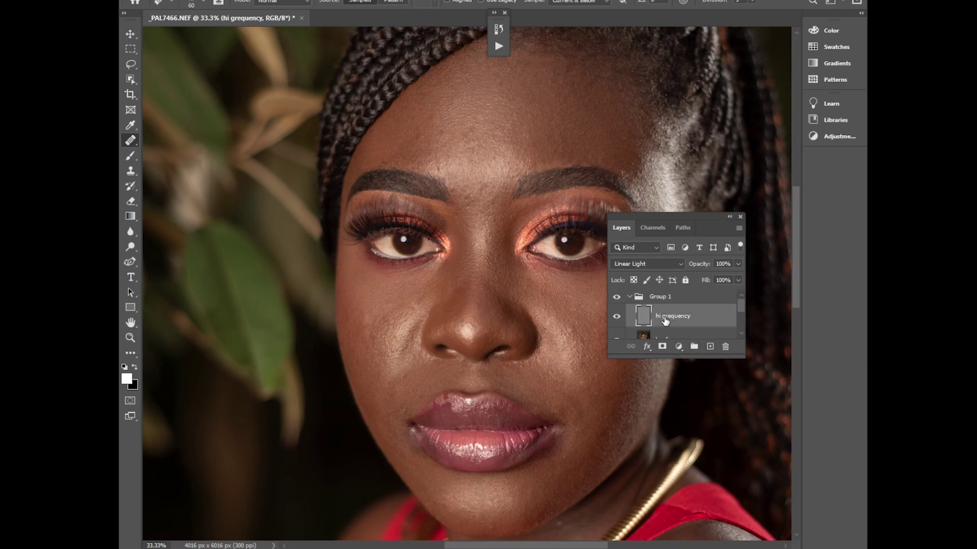
{"action": "left_click", "coordinate": [678, 346]}
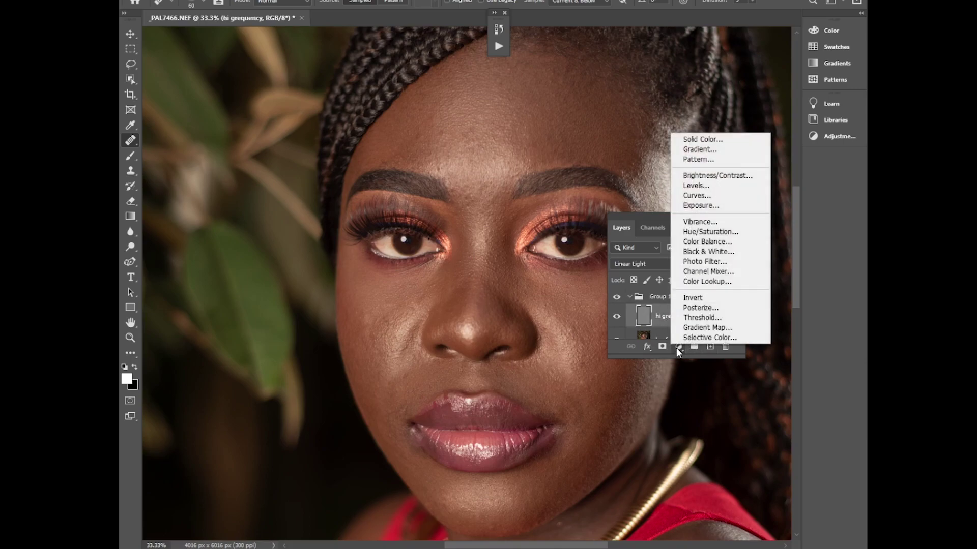
{"action": "left_click", "coordinate": [702, 253]}
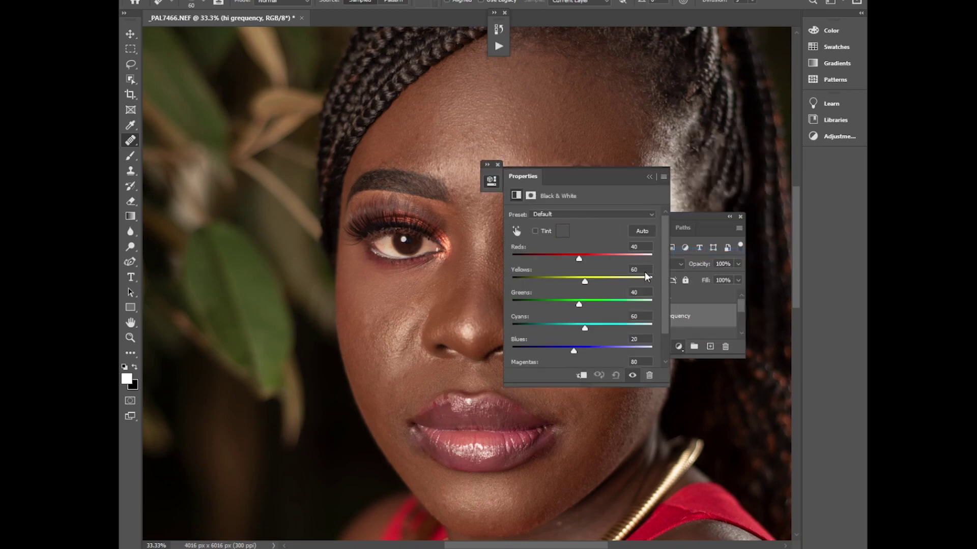
Step: Set the Reds of the Black & White adjustment to -83 and close its properties
{"action": "left_click_drag", "start_coordinate": [556, 257], "coordinate": [544, 256]}
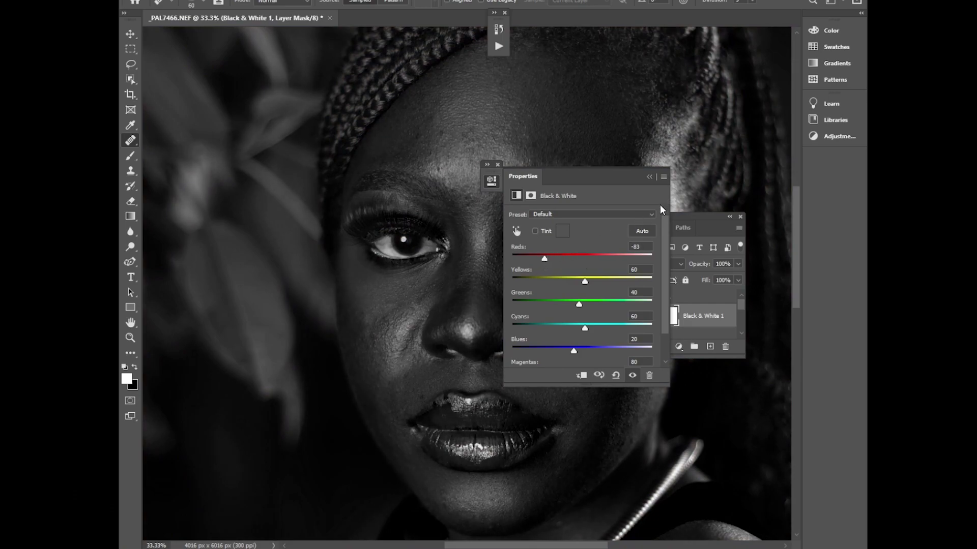
{"action": "left_click", "coordinate": [649, 177]}
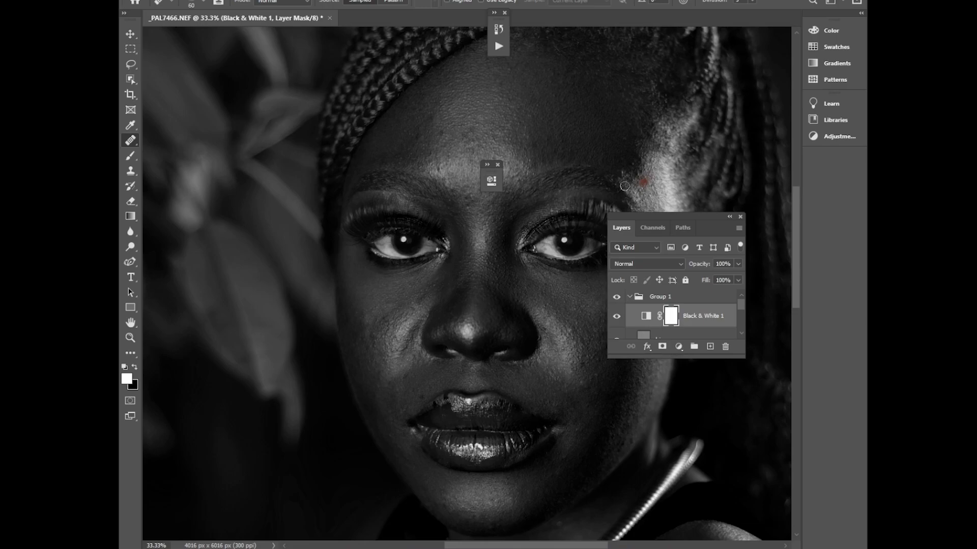
{"action": "left_click", "coordinate": [498, 163]}
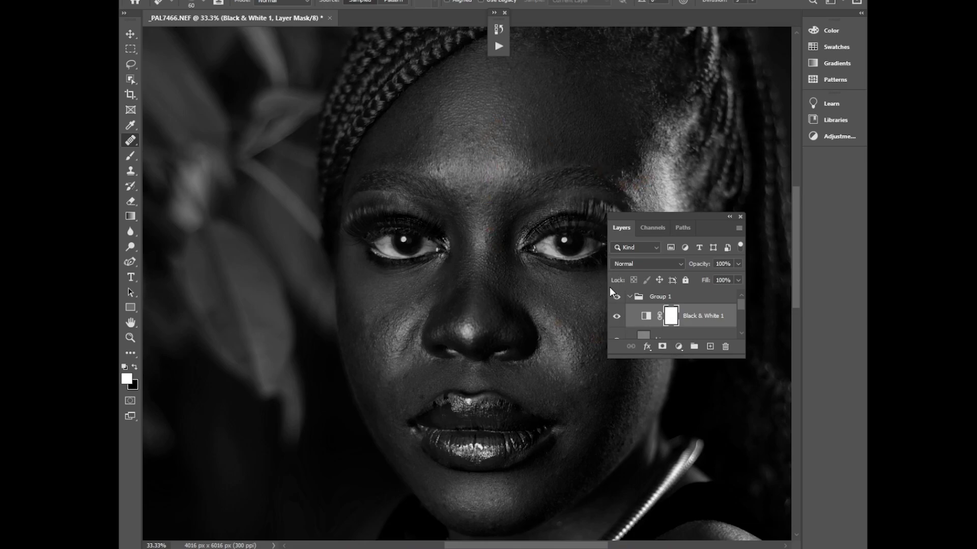
Step: Compare the portrait with and without the Black & White adjustment and Group 1 by toggling their visibility
{"action": "left_click", "coordinate": [614, 317]}
{"action": "left_click", "coordinate": [615, 317]}
{"action": "left_click", "coordinate": [630, 297]}
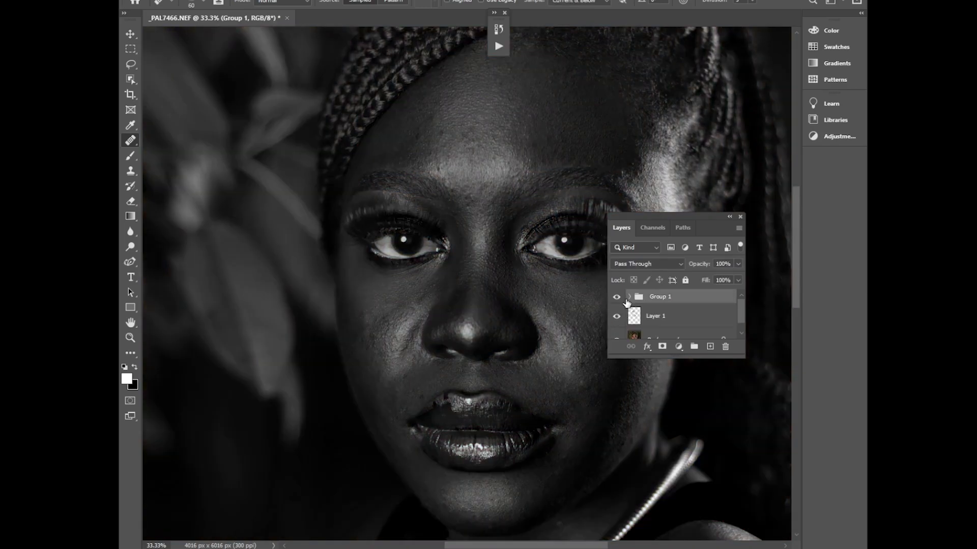
{"action": "left_click", "coordinate": [617, 296]}
{"action": "left_click", "coordinate": [617, 296]}
{"action": "left_click", "coordinate": [630, 297]}
Step: Select the low fre layer inside Group 1 and switch to the Mixer Brush tool
{"action": "left_click_drag", "start_coordinate": [738, 305], "coordinate": [736, 315]}
{"action": "left_click", "coordinate": [683, 316]}
{"action": "left_click_drag", "start_coordinate": [710, 221], "coordinate": [701, 334]}
{"action": "left_click_drag", "start_coordinate": [795, 297], "coordinate": [794, 278]}
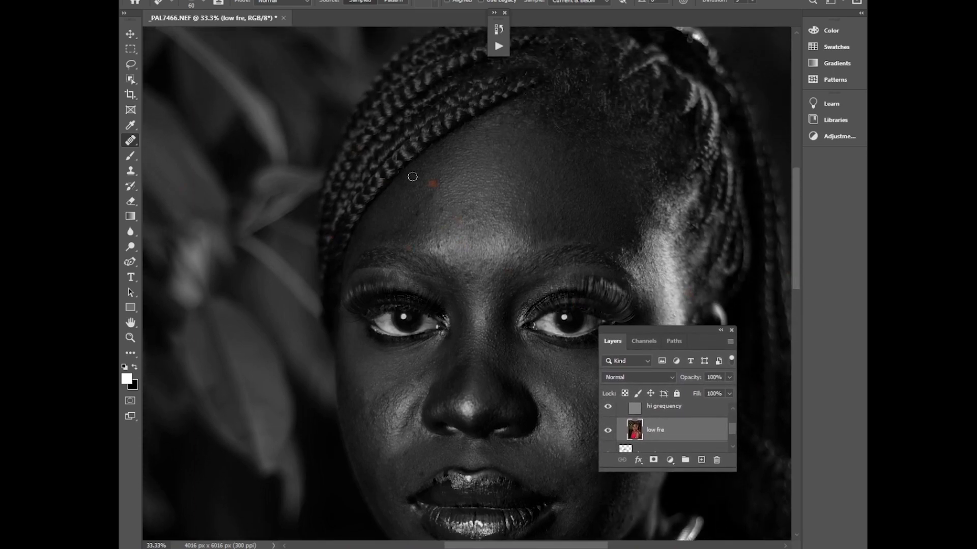
{"action": "right_click", "coordinate": [132, 154]}
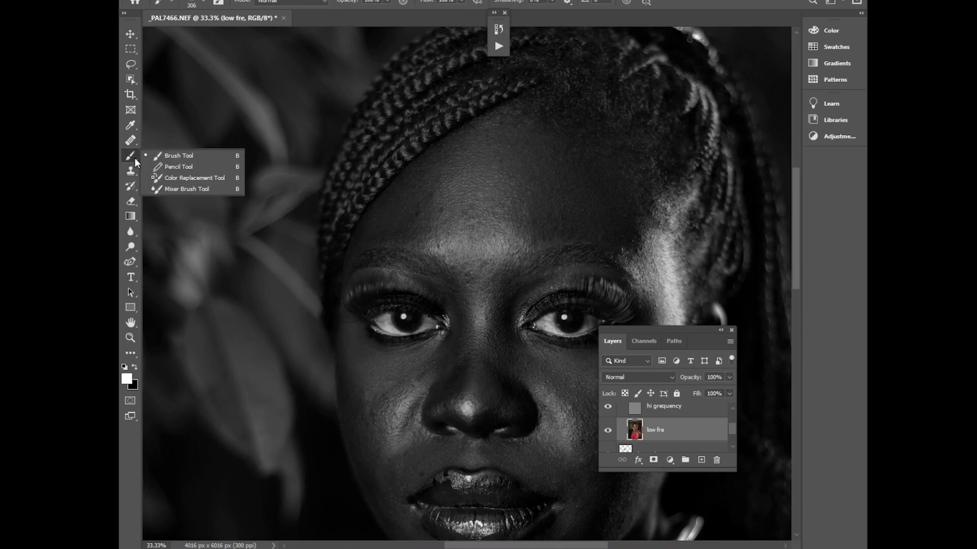
{"action": "left_click", "coordinate": [184, 188]}
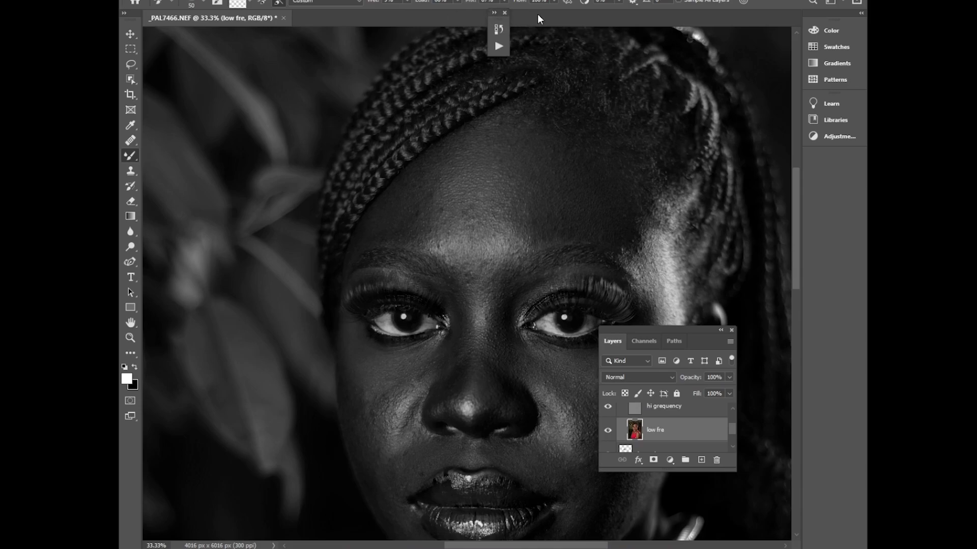
Step: Review the Mixer Brush's smoothing and brush load options, keeping the Mixer Brush as the active tool
{"action": "left_click", "coordinate": [619, 2]}
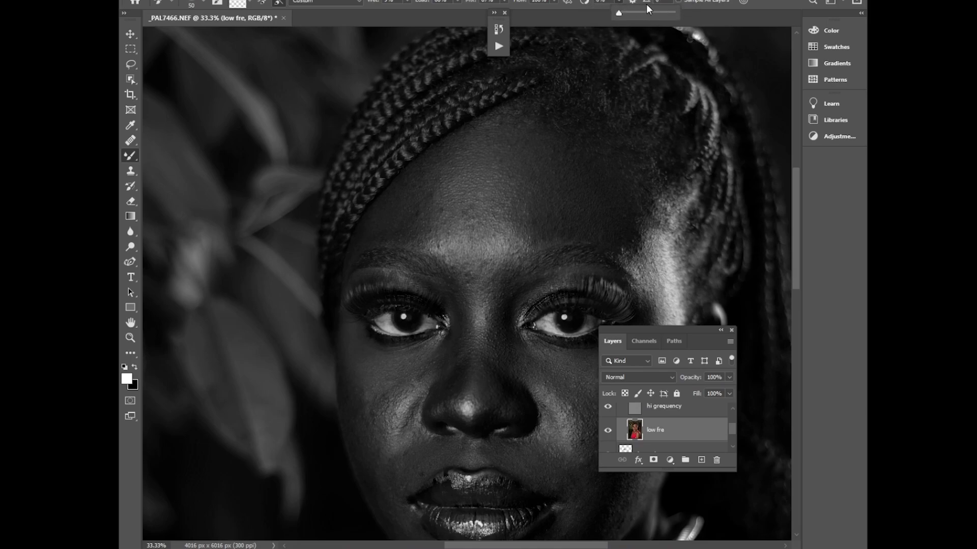
{"action": "left_click", "coordinate": [252, 1]}
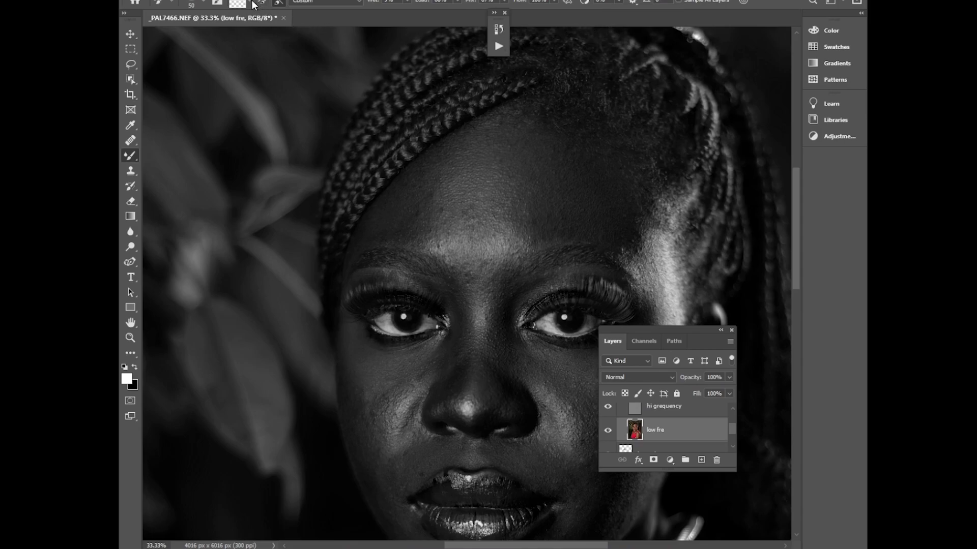
{"action": "left_click", "coordinate": [251, 5]}
{"action": "left_click", "coordinate": [259, 27]}
{"action": "right_click", "coordinate": [129, 156]}
{"action": "left_click", "coordinate": [190, 191]}
Step: Enlarge the Mixer Brush to 200 and blend the uneven tones across the forehead on the low fre layer
{"action": "left_click_drag", "start_coordinate": [708, 336], "coordinate": [689, 420]}
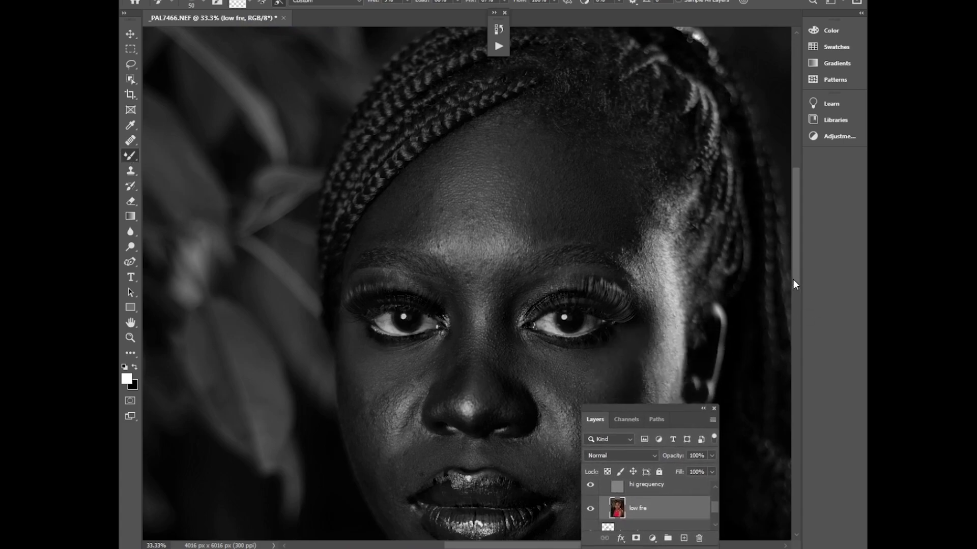
{"action": "scroll", "coordinate": [666, 293], "scroll_direction": "up", "scroll_amount": 3}
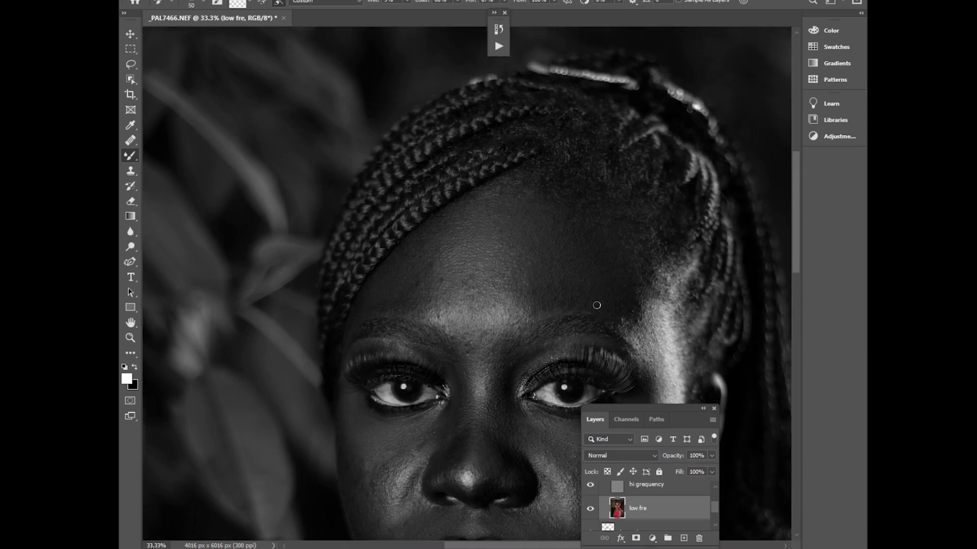
{"action": "key", "text": "bracketright"}
{"action": "key", "text": "bracketright"}
{"action": "mouse_move", "coordinate": [627, 292]}
{"action": "left_mouse_down"}
{"action": "mouse_move", "coordinate": [618, 326]}
{"action": "mouse_move", "coordinate": [624, 295]}
{"action": "left_mouse_up"}
{"action": "left_click_drag", "start_coordinate": [616, 258], "coordinate": [644, 303]}
{"action": "mouse_move", "coordinate": [629, 270]}
{"action": "left_mouse_down"}
{"action": "mouse_move", "coordinate": [624, 261]}
{"action": "mouse_move", "coordinate": [611, 270]}
{"action": "left_mouse_up"}
{"action": "mouse_move", "coordinate": [587, 304]}
{"action": "left_mouse_down"}
{"action": "mouse_move", "coordinate": [592, 255]}
{"action": "mouse_move", "coordinate": [580, 279]}
{"action": "mouse_move", "coordinate": [557, 246]}
{"action": "mouse_move", "coordinate": [578, 235]}
{"action": "mouse_move", "coordinate": [563, 294]}
{"action": "mouse_move", "coordinate": [551, 276]}
{"action": "mouse_move", "coordinate": [542, 295]}
{"action": "mouse_move", "coordinate": [539, 211]}
{"action": "mouse_move", "coordinate": [548, 234]}
{"action": "mouse_move", "coordinate": [574, 244]}
{"action": "mouse_move", "coordinate": [601, 302]}
{"action": "mouse_move", "coordinate": [636, 332]}
{"action": "mouse_move", "coordinate": [637, 295]}
{"action": "mouse_move", "coordinate": [551, 303]}
{"action": "mouse_move", "coordinate": [622, 327]}
{"action": "mouse_move", "coordinate": [634, 288]}
{"action": "mouse_move", "coordinate": [564, 249]}
{"action": "mouse_move", "coordinate": [535, 214]}
{"action": "mouse_move", "coordinate": [527, 283]}
{"action": "left_mouse_up"}
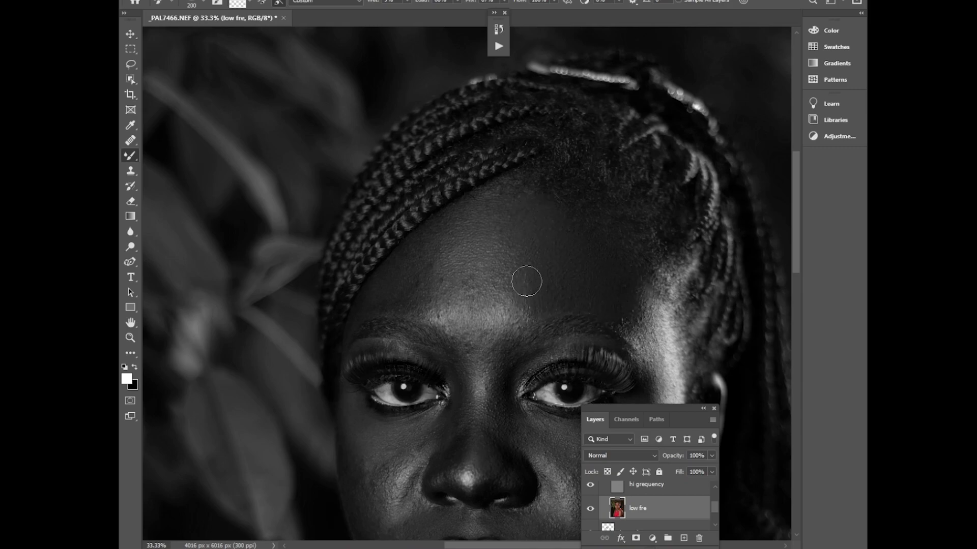
{"action": "mouse_move", "coordinate": [428, 260]}
{"action": "left_mouse_down"}
{"action": "mouse_move", "coordinate": [425, 280]}
{"action": "mouse_move", "coordinate": [391, 278]}
{"action": "mouse_move", "coordinate": [372, 296]}
{"action": "mouse_move", "coordinate": [402, 267]}
{"action": "mouse_move", "coordinate": [412, 285]}
{"action": "mouse_move", "coordinate": [404, 305]}
{"action": "mouse_move", "coordinate": [419, 312]}
{"action": "mouse_move", "coordinate": [440, 228]}
{"action": "mouse_move", "coordinate": [435, 276]}
{"action": "left_mouse_up"}
{"action": "mouse_move", "coordinate": [414, 307]}
{"action": "left_mouse_down"}
{"action": "mouse_move", "coordinate": [379, 307]}
{"action": "mouse_move", "coordinate": [436, 296]}
{"action": "mouse_move", "coordinate": [439, 267]}
{"action": "mouse_move", "coordinate": [434, 299]}
{"action": "mouse_move", "coordinate": [439, 257]}
{"action": "mouse_move", "coordinate": [433, 300]}
{"action": "mouse_move", "coordinate": [484, 274]}
{"action": "mouse_move", "coordinate": [524, 248]}
{"action": "mouse_move", "coordinate": [506, 241]}
{"action": "mouse_move", "coordinate": [505, 305]}
{"action": "mouse_move", "coordinate": [527, 280]}
{"action": "mouse_move", "coordinate": [516, 317]}
{"action": "mouse_move", "coordinate": [530, 312]}
{"action": "mouse_move", "coordinate": [515, 284]}
{"action": "mouse_move", "coordinate": [505, 193]}
{"action": "mouse_move", "coordinate": [477, 205]}
{"action": "mouse_move", "coordinate": [518, 191]}
{"action": "mouse_move", "coordinate": [575, 225]}
{"action": "mouse_move", "coordinate": [647, 295]}
{"action": "left_mouse_up"}
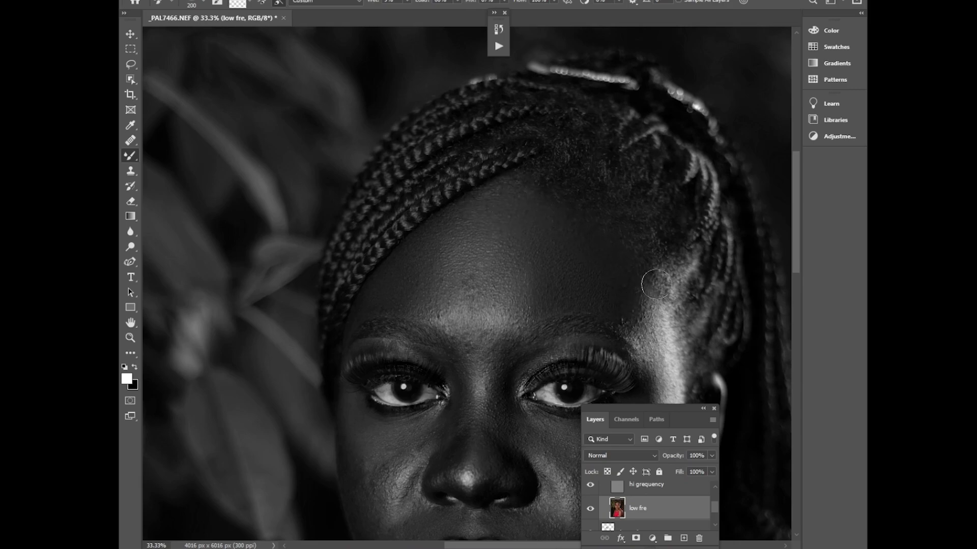
Step: Enlarge the Mixer Brush to 300 and smooth the centre of the forehead above and between the eyebrows
{"action": "left_click_drag", "start_coordinate": [796, 239], "coordinate": [789, 257]}
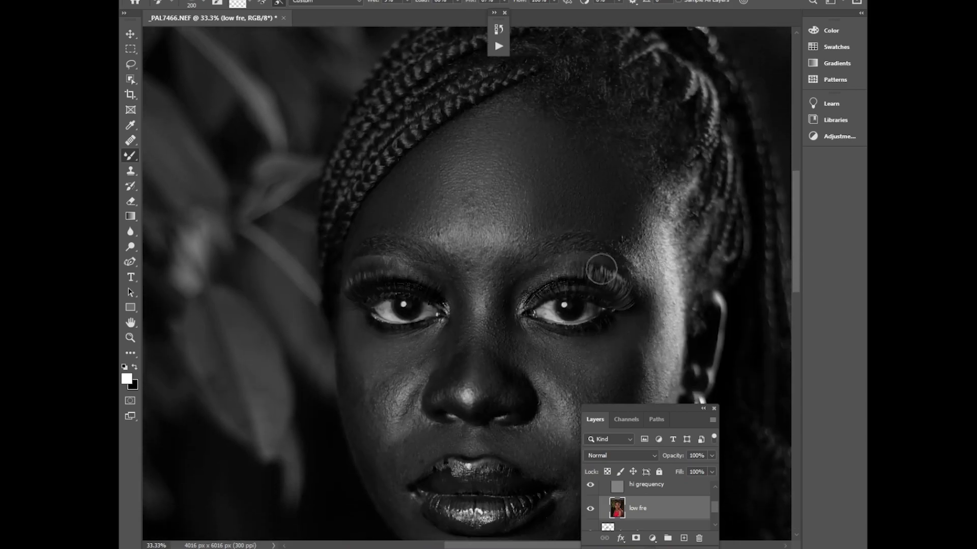
{"action": "key", "text": "bracketright"}
{"action": "key", "text": "bracketright"}
{"action": "mouse_move", "coordinate": [485, 216]}
{"action": "left_mouse_down"}
{"action": "mouse_move", "coordinate": [469, 188]}
{"action": "mouse_move", "coordinate": [448, 216]}
{"action": "mouse_move", "coordinate": [459, 242]}
{"action": "mouse_move", "coordinate": [488, 244]}
{"action": "left_mouse_up"}
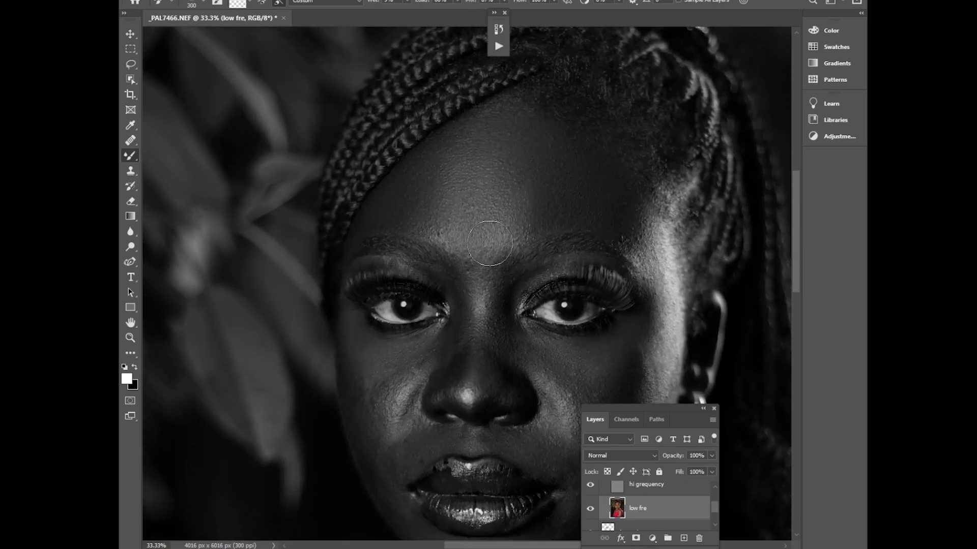
{"action": "mouse_move", "coordinate": [480, 205]}
{"action": "left_mouse_down"}
{"action": "mouse_move", "coordinate": [468, 175]}
{"action": "mouse_move", "coordinate": [499, 182]}
{"action": "mouse_move", "coordinate": [497, 197]}
{"action": "mouse_move", "coordinate": [450, 225]}
{"action": "mouse_move", "coordinate": [427, 214]}
{"action": "mouse_move", "coordinate": [448, 225]}
{"action": "mouse_move", "coordinate": [466, 260]}
{"action": "mouse_move", "coordinate": [505, 234]}
{"action": "mouse_move", "coordinate": [511, 210]}
{"action": "mouse_move", "coordinate": [504, 197]}
{"action": "mouse_move", "coordinate": [434, 219]}
{"action": "mouse_move", "coordinate": [458, 176]}
{"action": "mouse_move", "coordinate": [489, 178]}
{"action": "mouse_move", "coordinate": [524, 233]}
{"action": "mouse_move", "coordinate": [504, 169]}
{"action": "mouse_move", "coordinate": [469, 131]}
{"action": "mouse_move", "coordinate": [494, 110]}
{"action": "mouse_move", "coordinate": [510, 117]}
{"action": "mouse_move", "coordinate": [539, 200]}
{"action": "left_mouse_up"}
Step: Check the smoothed forehead in colour and monochrome by toggling the Black & White 1 layer's visibility
{"action": "scroll", "coordinate": [713, 505], "scroll_direction": "up", "scroll_amount": 2}
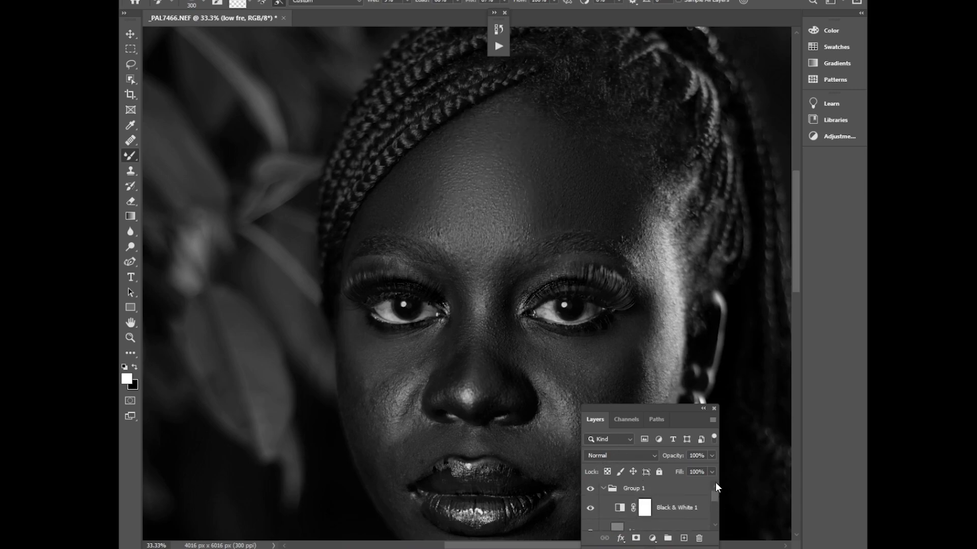
{"action": "left_click", "coordinate": [591, 508]}
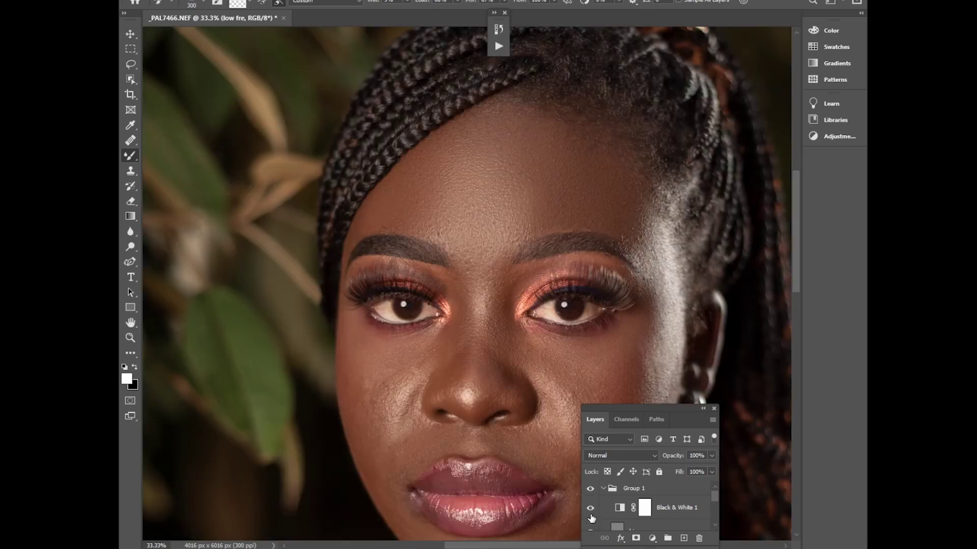
{"action": "left_click", "coordinate": [591, 510]}
{"action": "left_click", "coordinate": [590, 508]}
{"action": "left_click", "coordinate": [590, 509]}
{"action": "left_click", "coordinate": [590, 508]}
{"action": "left_click", "coordinate": [590, 508]}
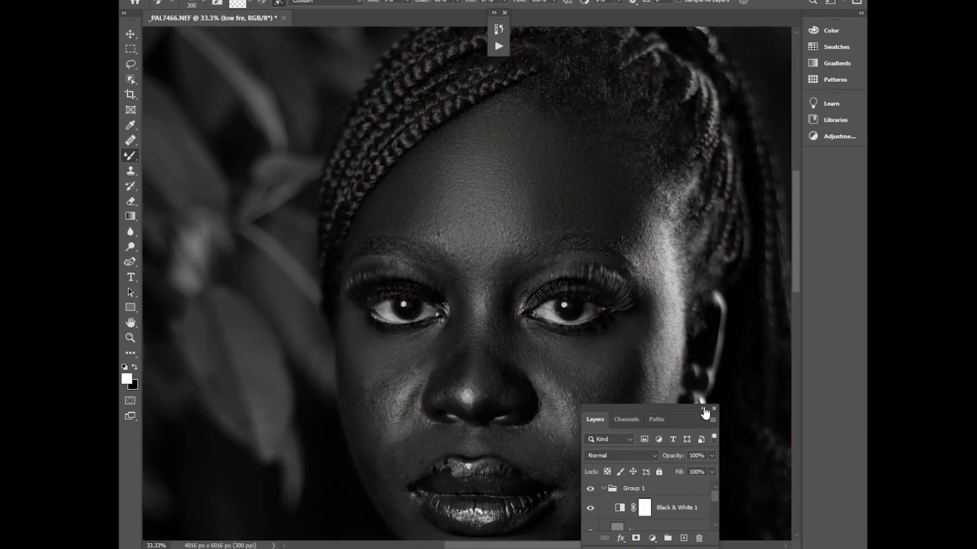
Step: Blend the cheek on the earring side of the face with the Mixer Brush at size 200
{"action": "left_click_drag", "start_coordinate": [796, 270], "coordinate": [783, 311]}
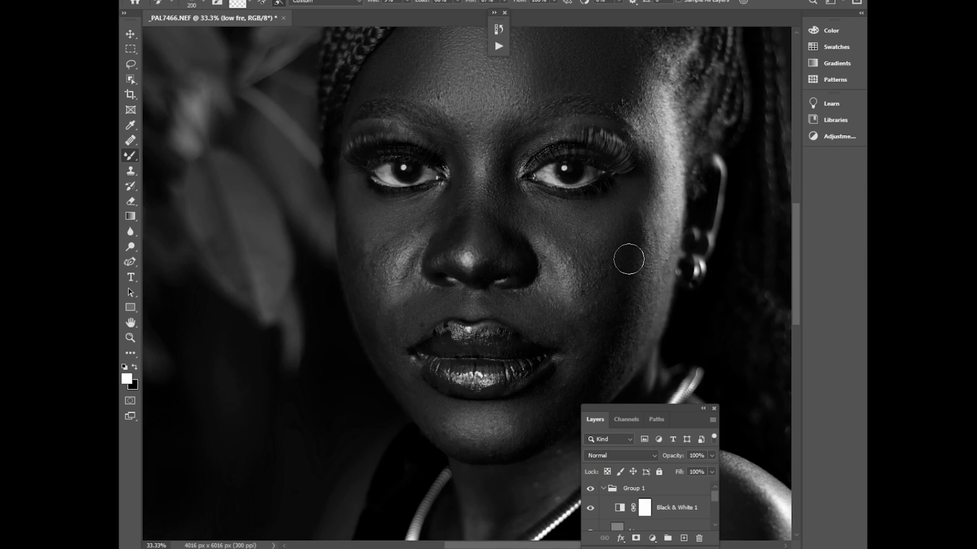
{"action": "mouse_move", "coordinate": [626, 252]}
{"action": "left_mouse_down"}
{"action": "mouse_move", "coordinate": [624, 222]}
{"action": "mouse_move", "coordinate": [647, 192]}
{"action": "mouse_move", "coordinate": [608, 251]}
{"action": "mouse_move", "coordinate": [650, 208]}
{"action": "mouse_move", "coordinate": [626, 263]}
{"action": "mouse_move", "coordinate": [599, 268]}
{"action": "mouse_move", "coordinate": [591, 283]}
{"action": "mouse_move", "coordinate": [641, 226]}
{"action": "mouse_move", "coordinate": [600, 315]}
{"action": "mouse_move", "coordinate": [621, 287]}
{"action": "mouse_move", "coordinate": [616, 320]}
{"action": "mouse_move", "coordinate": [601, 301]}
{"action": "mouse_move", "coordinate": [579, 314]}
{"action": "mouse_move", "coordinate": [571, 365]}
{"action": "mouse_move", "coordinate": [579, 355]}
{"action": "mouse_move", "coordinate": [581, 384]}
{"action": "mouse_move", "coordinate": [600, 391]}
{"action": "mouse_move", "coordinate": [616, 372]}
{"action": "mouse_move", "coordinate": [639, 316]}
{"action": "left_mouse_up"}
{"action": "mouse_move", "coordinate": [650, 253]}
{"action": "left_mouse_down"}
{"action": "mouse_move", "coordinate": [653, 208]}
{"action": "mouse_move", "coordinate": [633, 275]}
{"action": "left_mouse_up"}
{"action": "mouse_move", "coordinate": [642, 227]}
{"action": "left_mouse_down"}
{"action": "mouse_move", "coordinate": [640, 202]}
{"action": "mouse_move", "coordinate": [601, 231]}
{"action": "mouse_move", "coordinate": [564, 242]}
{"action": "mouse_move", "coordinate": [530, 209]}
{"action": "mouse_move", "coordinate": [610, 219]}
{"action": "mouse_move", "coordinate": [584, 261]}
{"action": "mouse_move", "coordinate": [548, 240]}
{"action": "left_mouse_up"}
{"action": "left_click_drag", "start_coordinate": [571, 275], "coordinate": [564, 300]}
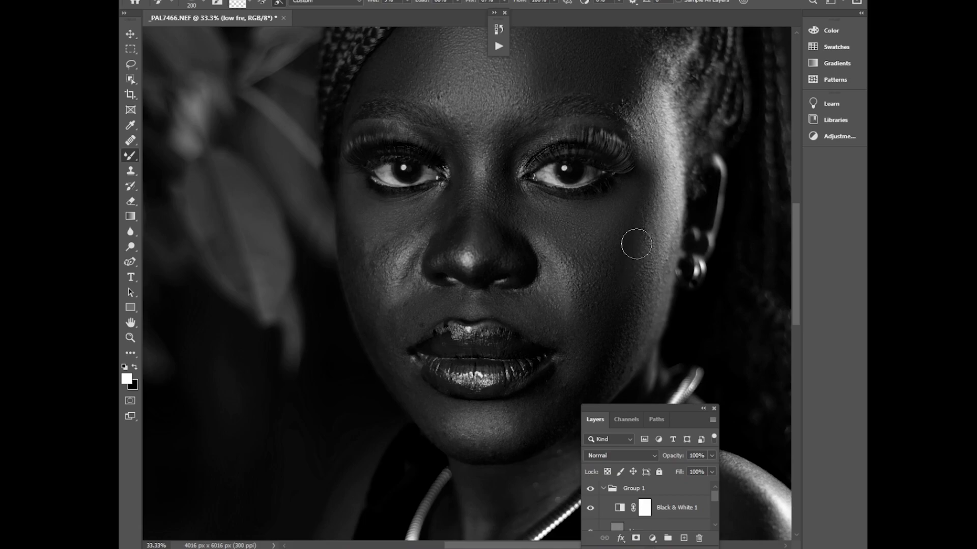
Step: Check the blended cheek in colour by toggling the Black & White 1 layer's visibility
{"action": "left_click", "coordinate": [590, 507]}
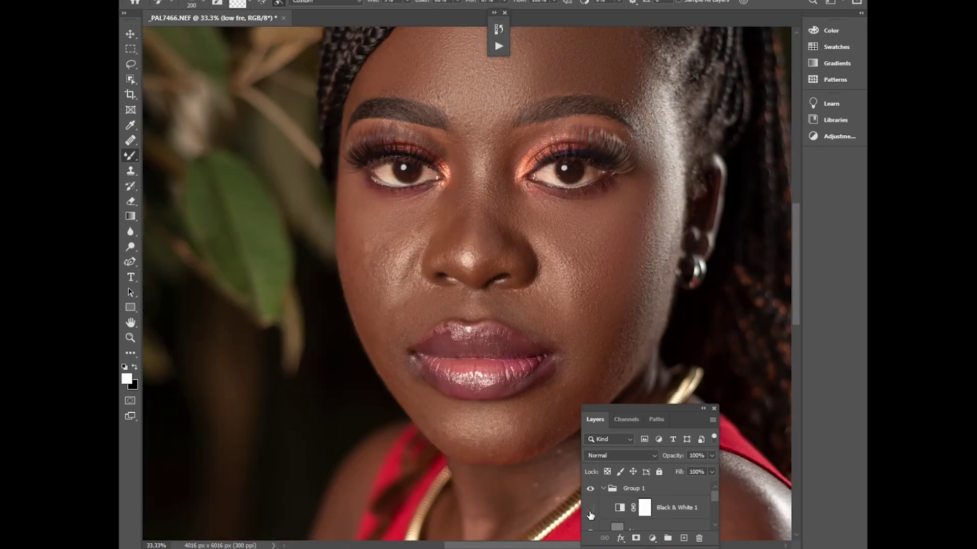
{"action": "left_click", "coordinate": [590, 507]}
{"action": "left_click", "coordinate": [590, 507]}
{"action": "left_click", "coordinate": [590, 507]}
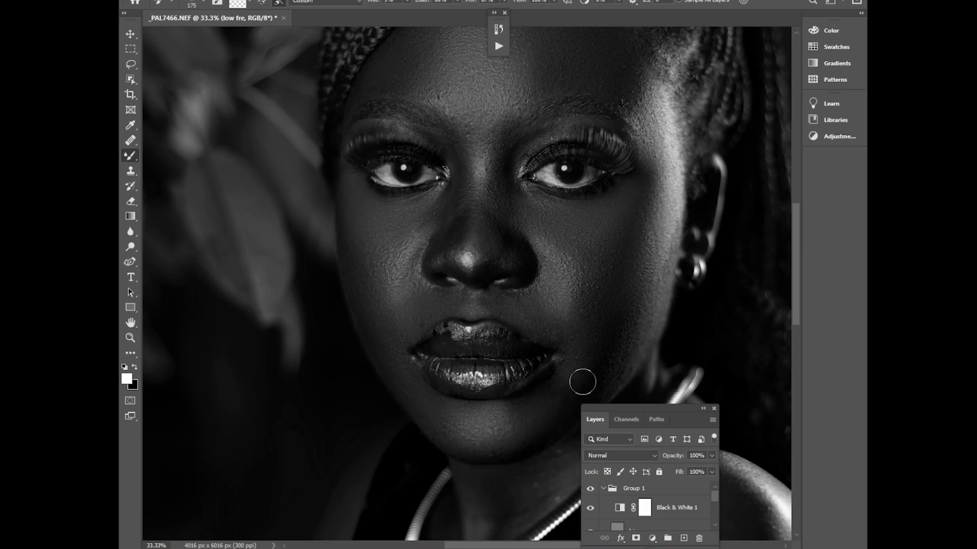
Step: Inspect both cheeks and the mouth area by toggling the visibility of Black & White 1 and Group 1
{"action": "left_click", "coordinate": [590, 508]}
{"action": "left_click", "coordinate": [590, 510]}
{"action": "left_click", "coordinate": [590, 510]}
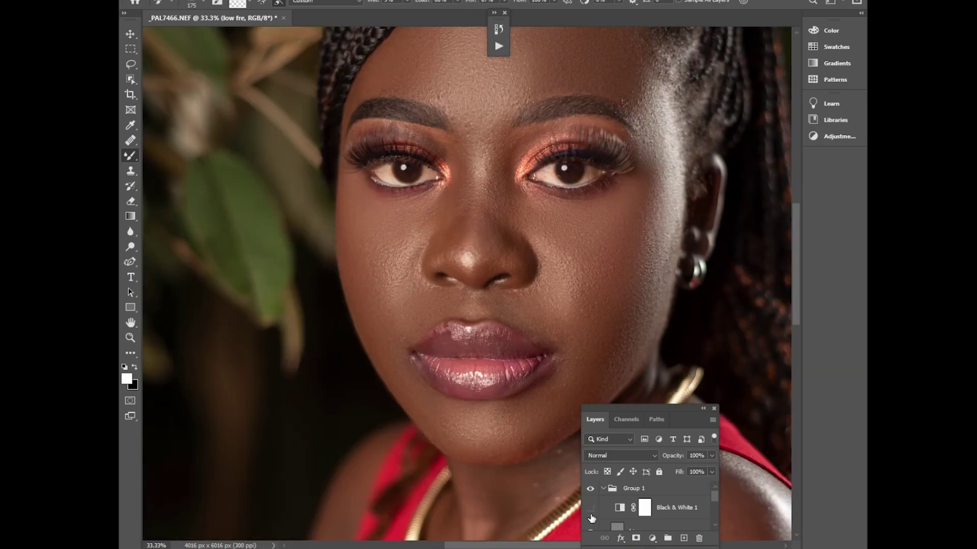
{"action": "left_click", "coordinate": [592, 489]}
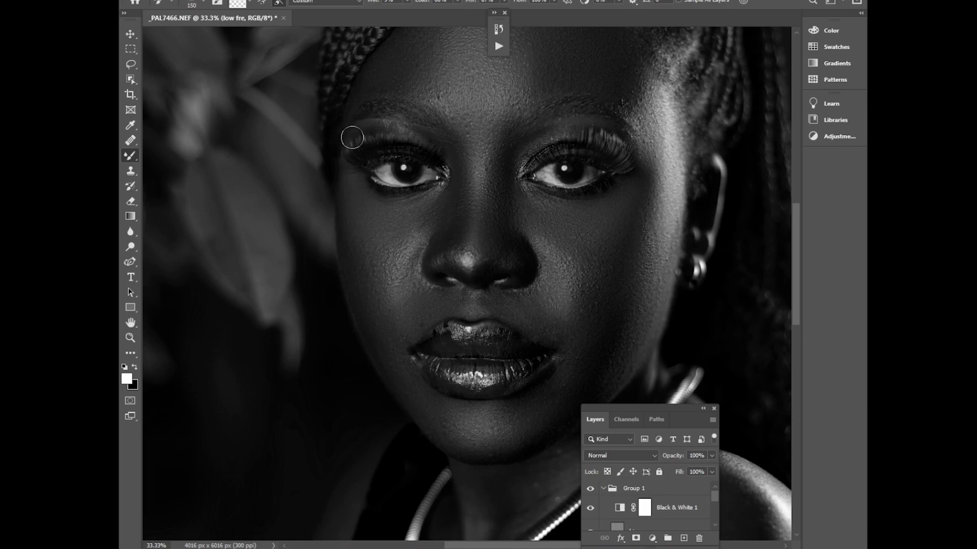
Step: Examine the skin smoothing across the whole portrait by repeatedly toggling the Black & White 1 layer's visibility
{"action": "key", "text": "ctrl+minus"}
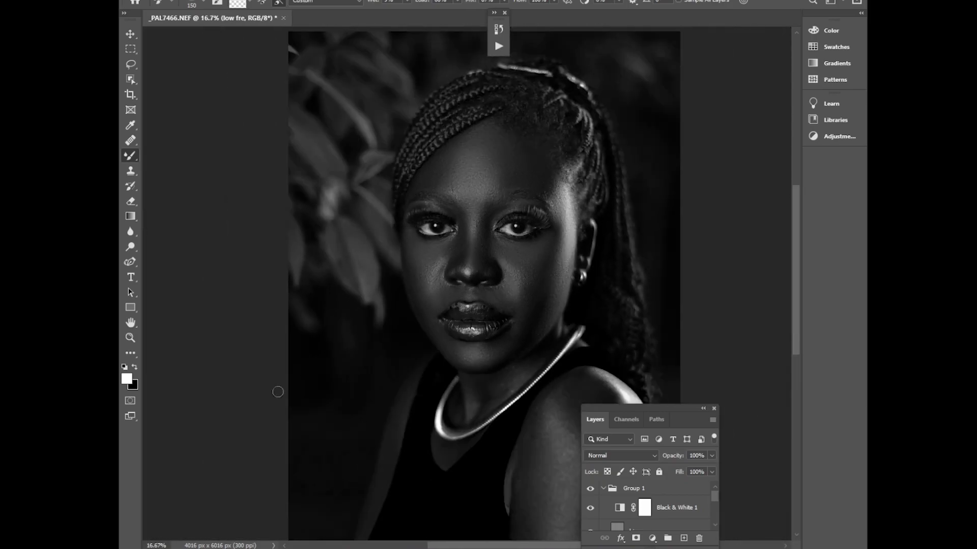
{"action": "left_click", "coordinate": [590, 509]}
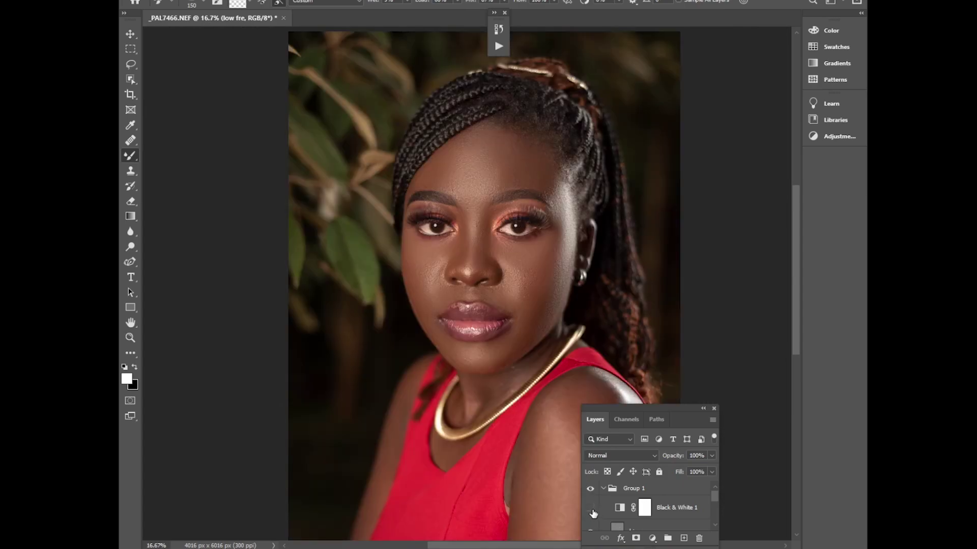
{"action": "left_click", "coordinate": [590, 509]}
{"action": "left_click", "coordinate": [589, 508]}
{"action": "left_click", "coordinate": [589, 508]}
{"action": "left_click", "coordinate": [590, 508]}
{"action": "left_click", "coordinate": [589, 508]}
{"action": "left_click", "coordinate": [591, 509]}
{"action": "left_click", "coordinate": [590, 508]}
{"action": "left_click", "coordinate": [590, 509]}
{"action": "left_click", "coordinate": [591, 509]}
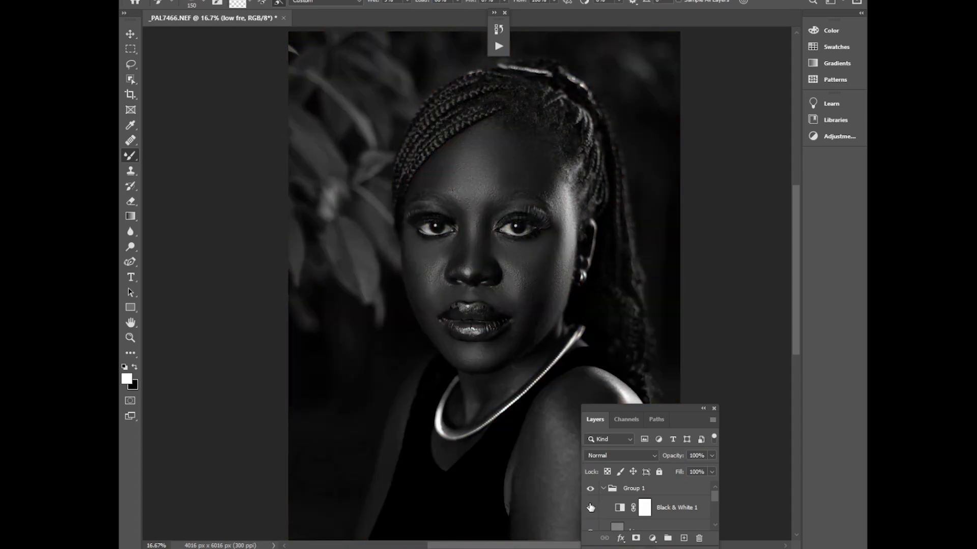
Step: Enlarge the Mixer Brush to 300 and blend the skin along the chin and jawline
{"action": "key", "text": "ctrl+plus"}
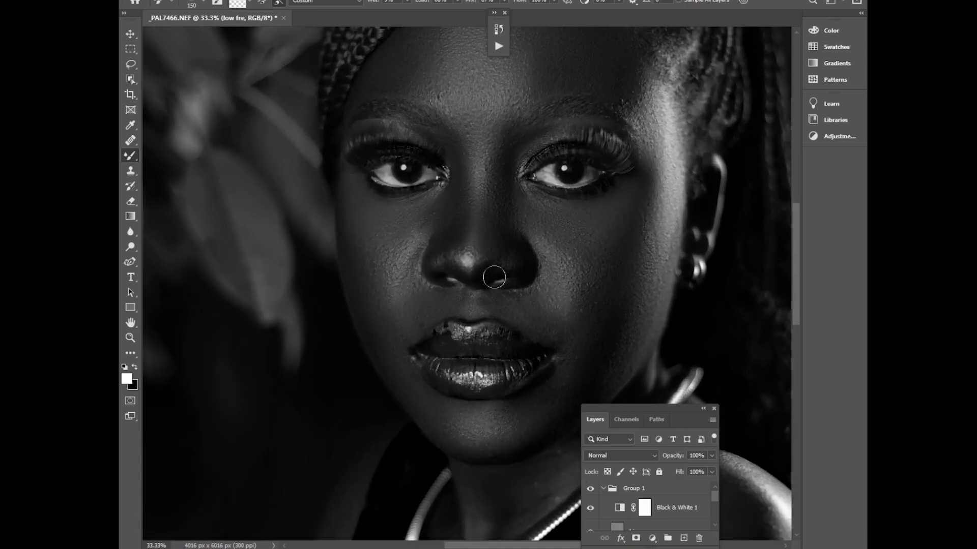
{"action": "scroll", "coordinate": [792, 252], "scroll_direction": "up", "scroll_amount": 5}
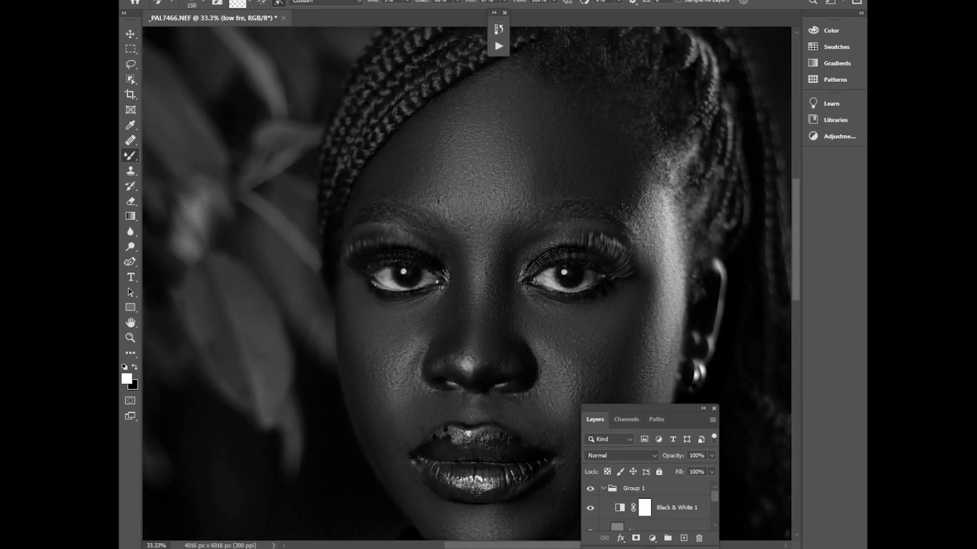
{"action": "key", "text": "bracketright"}
{"action": "key", "text": "bracketright"}
{"action": "key", "text": "bracketright"}
{"action": "key", "text": "bracketright"}
{"action": "key", "text": "bracketright"}
{"action": "key", "text": "bracketright"}
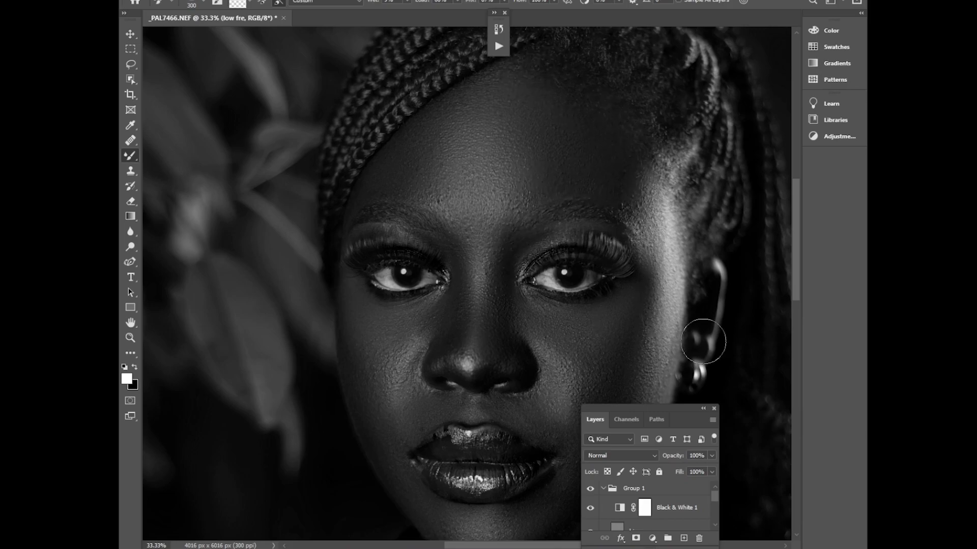
{"action": "left_click_drag", "start_coordinate": [796, 248], "coordinate": [780, 310]}
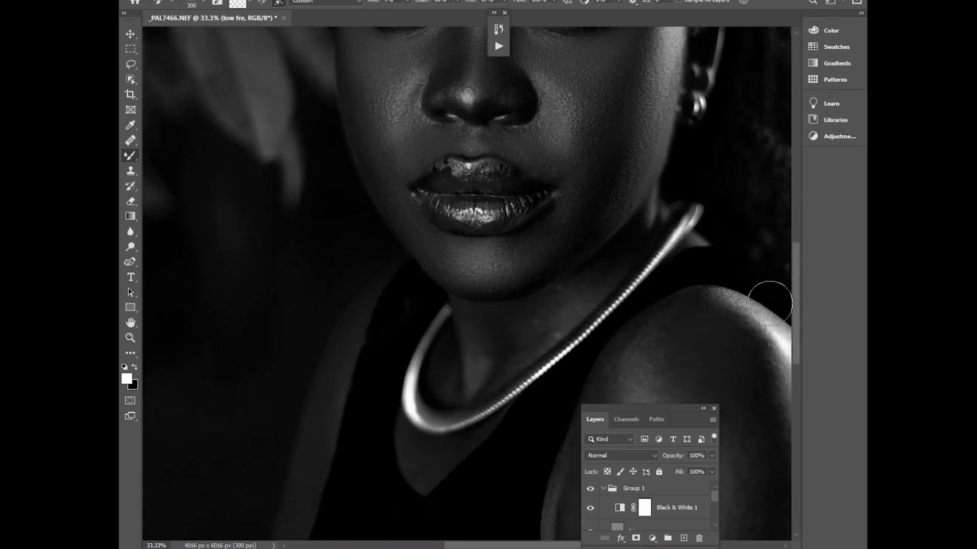
{"action": "mouse_move", "coordinate": [521, 266]}
{"action": "left_mouse_down"}
{"action": "mouse_move", "coordinate": [449, 262]}
{"action": "mouse_move", "coordinate": [462, 284]}
{"action": "mouse_move", "coordinate": [510, 278]}
{"action": "mouse_move", "coordinate": [555, 252]}
{"action": "mouse_move", "coordinate": [576, 216]}
{"action": "left_mouse_up"}
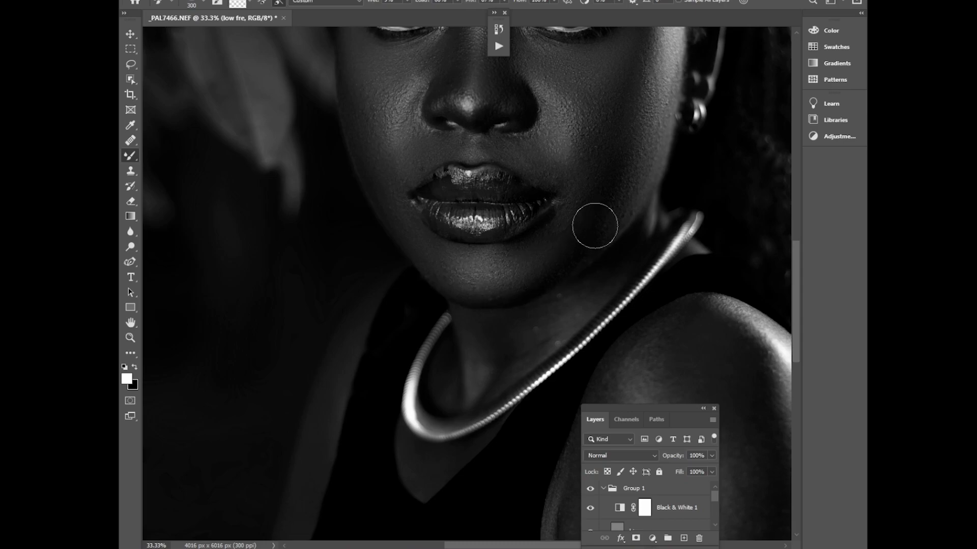
Step: Hide the Black & White 1 layer and blend the forehead skin beside the braided hairline
{"action": "left_click", "coordinate": [590, 507]}
{"action": "left_click_drag", "start_coordinate": [792, 286], "coordinate": [805, 216]}
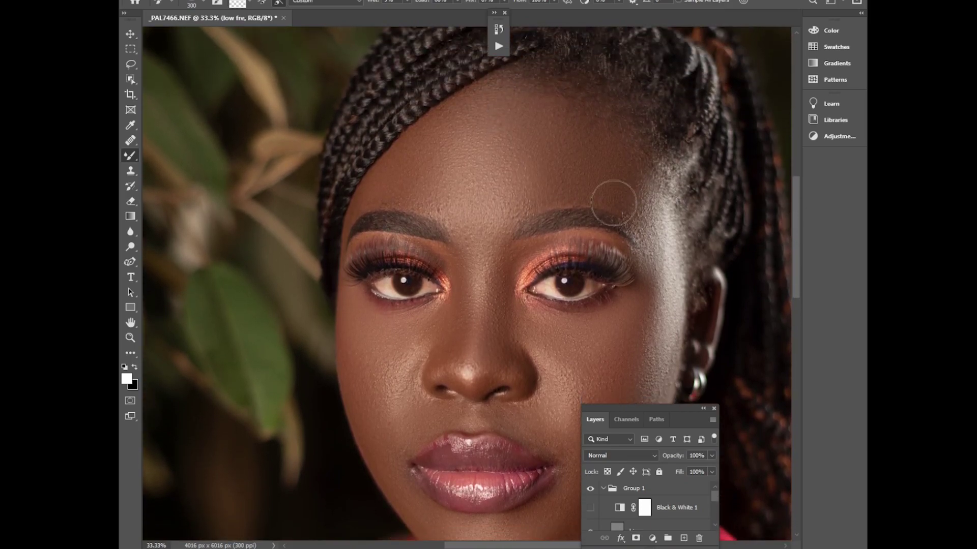
{"action": "left_click_drag", "start_coordinate": [370, 179], "coordinate": [374, 184]}
Step: Examine the skin of the neck, shoulder and arm close up and in the full portrait
{"action": "key", "text": "["}
{"action": "key", "text": "["}
{"action": "key", "text": "["}
{"action": "key", "text": "["}
{"action": "scroll", "coordinate": [788, 207], "scroll_direction": "down", "scroll_amount": 1}
{"action": "scroll", "coordinate": [778, 264], "scroll_direction": "down", "scroll_amount": 10}
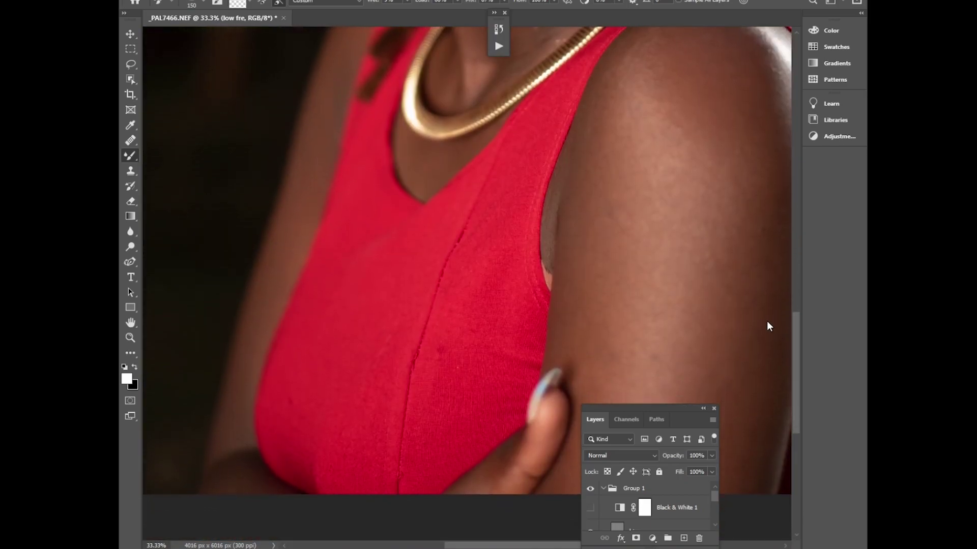
{"action": "scroll", "coordinate": [767, 305], "scroll_direction": "up", "scroll_amount": 2}
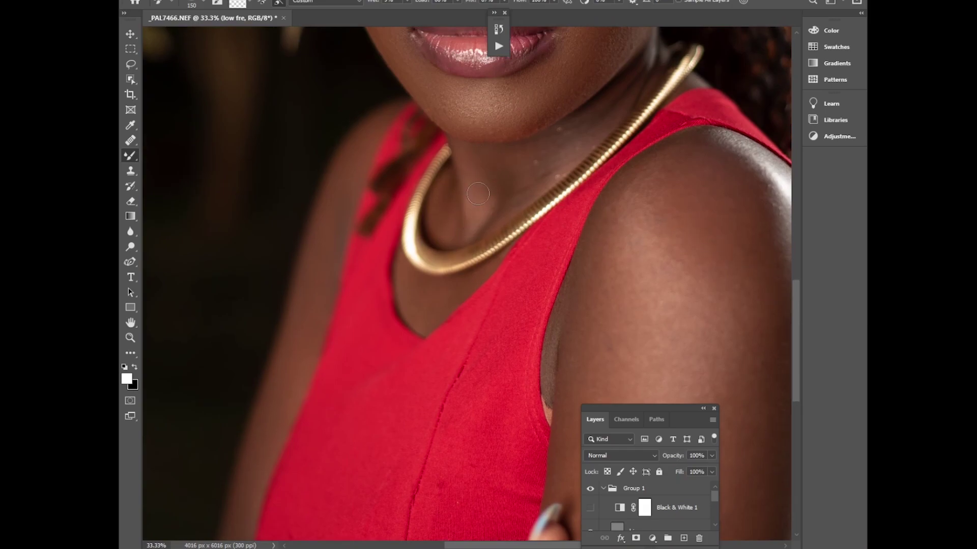
{"action": "scroll", "coordinate": [478, 198], "scroll_direction": "down", "scroll_amount": 3}
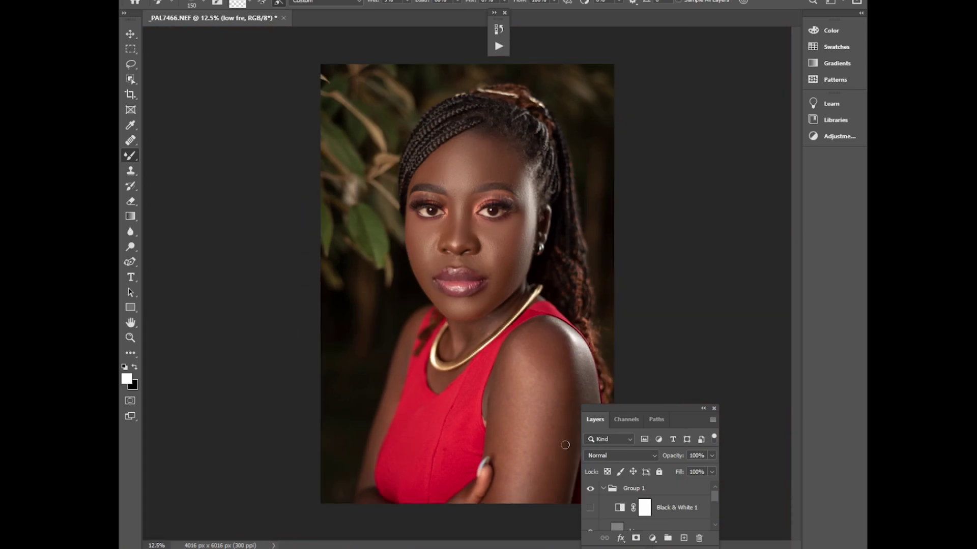
{"action": "key", "text": "ctrl+plus"}
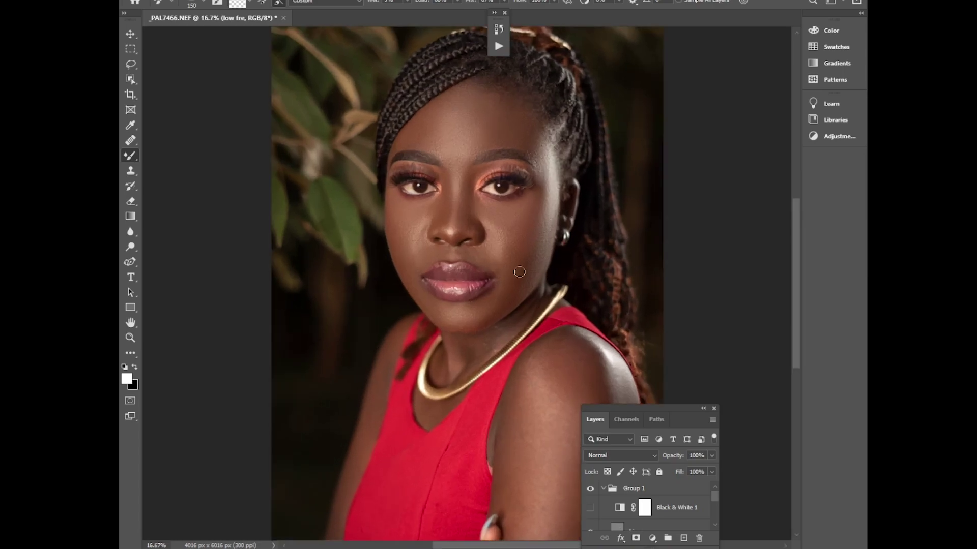
{"action": "scroll", "coordinate": [793, 279], "scroll_direction": "down", "scroll_amount": 5}
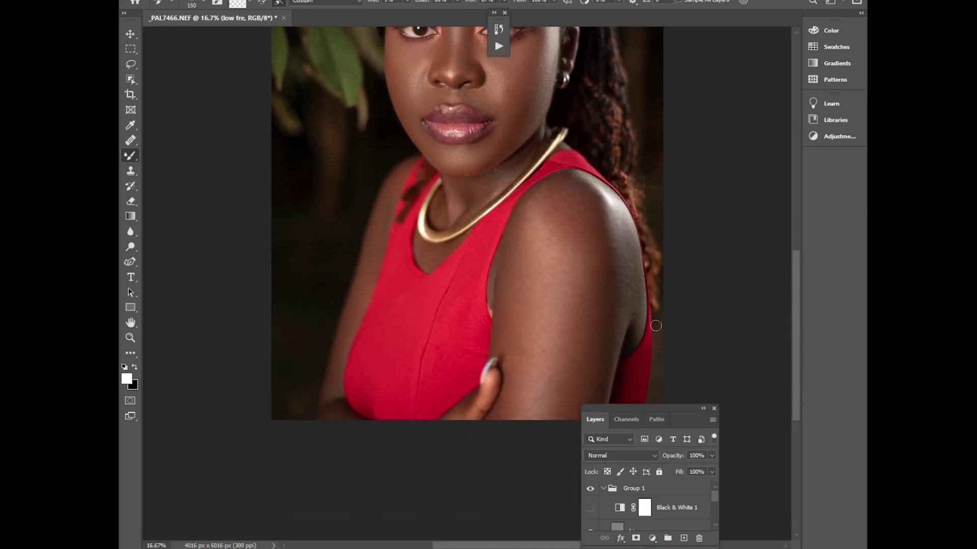
Step: Blend the upper arm skin with a size 500 Mixer Brush under the Black & White 1 layer, then hide that layer
{"action": "left_click", "coordinate": [590, 508]}
{"action": "left_click", "coordinate": [590, 508]}
{"action": "left_click", "coordinate": [591, 507]}
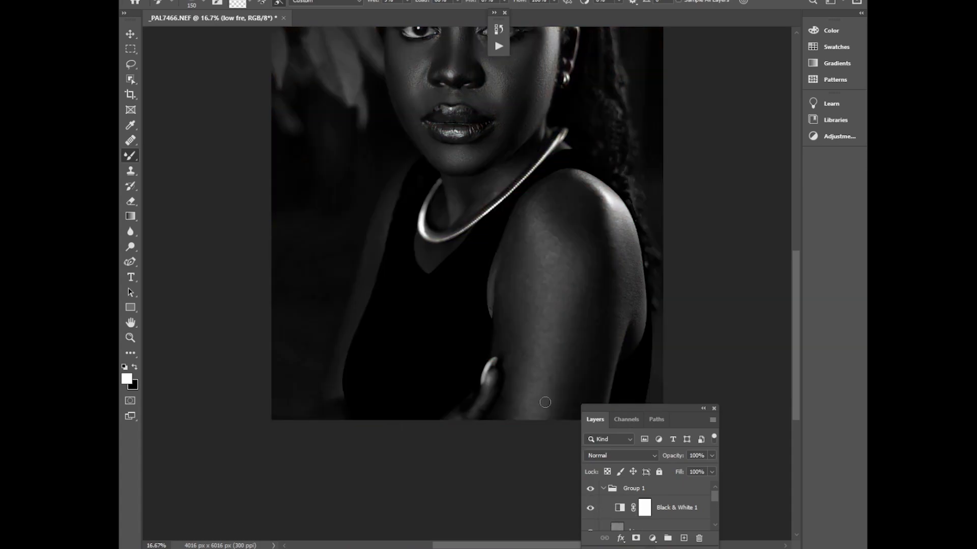
{"action": "key", "text": "bracketright"}
{"action": "key", "text": "bracketright"}
{"action": "mouse_move", "coordinate": [554, 347]}
{"action": "left_mouse_down"}
{"action": "mouse_move", "coordinate": [561, 241]}
{"action": "mouse_move", "coordinate": [549, 220]}
{"action": "mouse_move", "coordinate": [553, 291]}
{"action": "mouse_move", "coordinate": [531, 411]}
{"action": "mouse_move", "coordinate": [550, 277]}
{"action": "mouse_move", "coordinate": [526, 298]}
{"action": "mouse_move", "coordinate": [518, 392]}
{"action": "mouse_move", "coordinate": [531, 222]}
{"action": "mouse_move", "coordinate": [511, 413]}
{"action": "mouse_move", "coordinate": [575, 379]}
{"action": "mouse_move", "coordinate": [583, 254]}
{"action": "mouse_move", "coordinate": [555, 204]}
{"action": "mouse_move", "coordinate": [575, 243]}
{"action": "mouse_move", "coordinate": [564, 405]}
{"action": "mouse_move", "coordinate": [581, 363]}
{"action": "mouse_move", "coordinate": [595, 271]}
{"action": "mouse_move", "coordinate": [583, 215]}
{"action": "mouse_move", "coordinate": [562, 198]}
{"action": "mouse_move", "coordinate": [593, 240]}
{"action": "mouse_move", "coordinate": [590, 345]}
{"action": "mouse_move", "coordinate": [576, 392]}
{"action": "mouse_move", "coordinate": [610, 305]}
{"action": "mouse_move", "coordinate": [610, 263]}
{"action": "mouse_move", "coordinate": [589, 218]}
{"action": "mouse_move", "coordinate": [565, 192]}
{"action": "mouse_move", "coordinate": [546, 204]}
{"action": "mouse_move", "coordinate": [551, 193]}
{"action": "mouse_move", "coordinate": [594, 201]}
{"action": "mouse_move", "coordinate": [626, 267]}
{"action": "mouse_move", "coordinate": [609, 210]}
{"action": "mouse_move", "coordinate": [575, 187]}
{"action": "mouse_move", "coordinate": [566, 189]}
{"action": "mouse_move", "coordinate": [593, 195]}
{"action": "mouse_move", "coordinate": [619, 278]}
{"action": "mouse_move", "coordinate": [596, 368]}
{"action": "left_mouse_up"}
{"action": "left_click", "coordinate": [590, 507]}
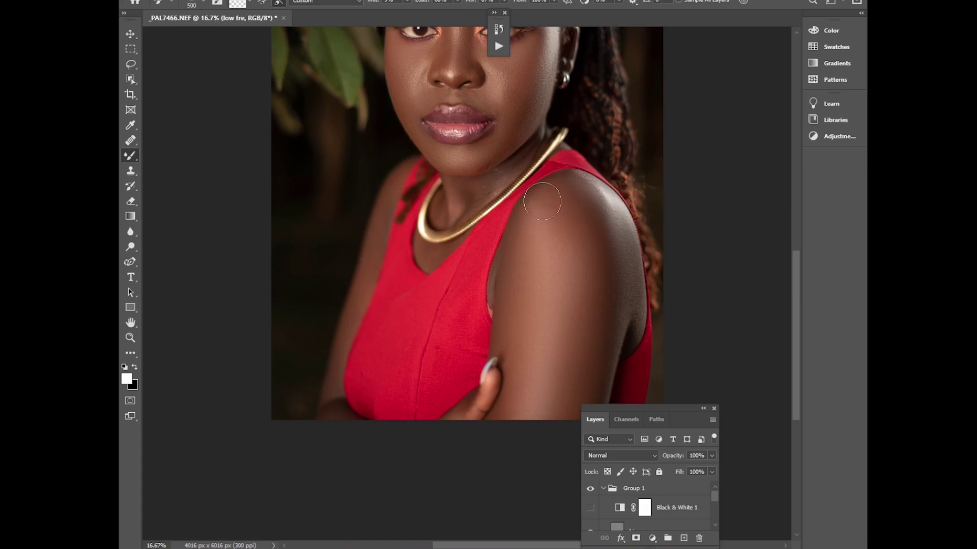
Step: Blend the shoulder highlight and the lower arm beside the hand with the Mixer Brush
{"action": "mouse_move", "coordinate": [604, 281]}
{"action": "left_mouse_down"}
{"action": "mouse_move", "coordinate": [608, 308]}
{"action": "mouse_move", "coordinate": [601, 223]}
{"action": "left_mouse_up"}
{"action": "left_click_drag", "start_coordinate": [542, 393], "coordinate": [511, 418]}
Step: Inspect the neck, face and whole portrait in colour and with the Black & White 1 layer temporarily shown
{"action": "scroll", "coordinate": [526, 215], "scroll_direction": "up", "scroll_amount": 2}
{"action": "key", "text": "bracketleft"}
{"action": "key", "text": "bracketleft"}
{"action": "key", "text": "bracketleft"}
{"action": "key", "text": "bracketleft"}
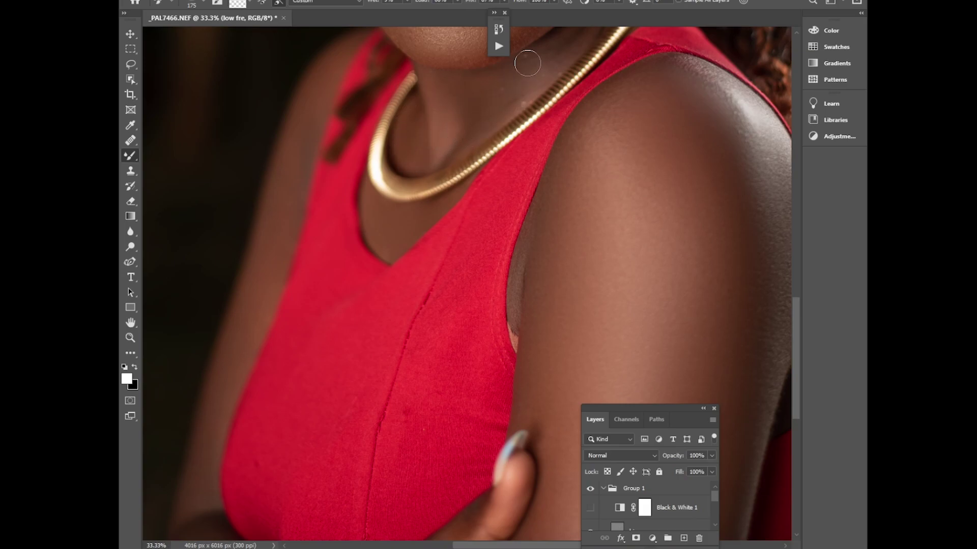
{"action": "left_click_drag", "start_coordinate": [795, 359], "coordinate": [793, 306]}
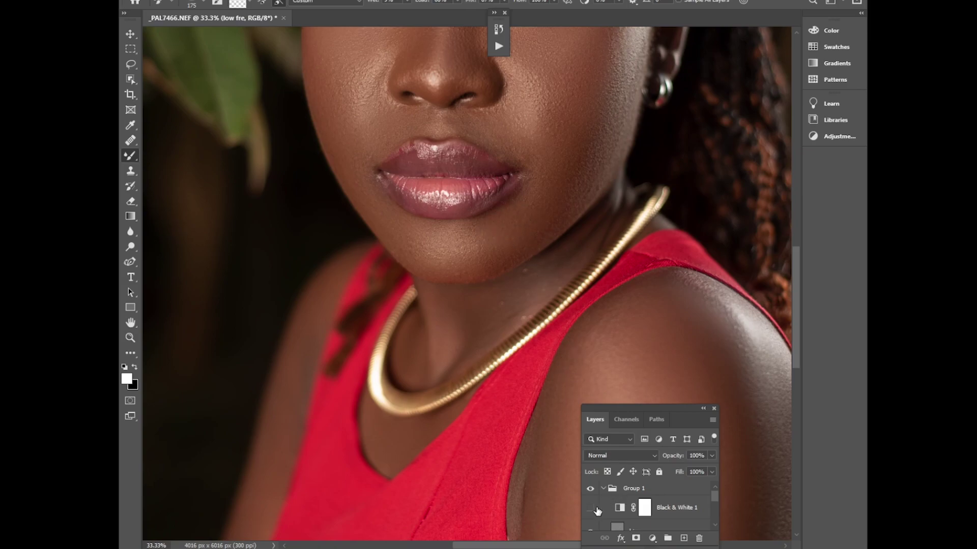
{"action": "left_click", "coordinate": [590, 508]}
{"action": "scroll", "coordinate": [798, 285], "scroll_direction": "up", "scroll_amount": 10}
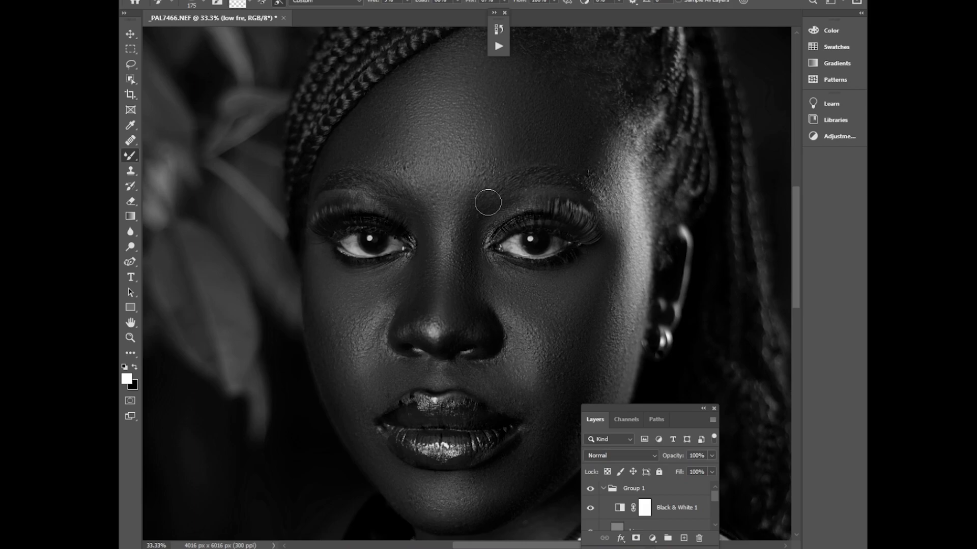
{"action": "key", "text": "ctrl+minus"}
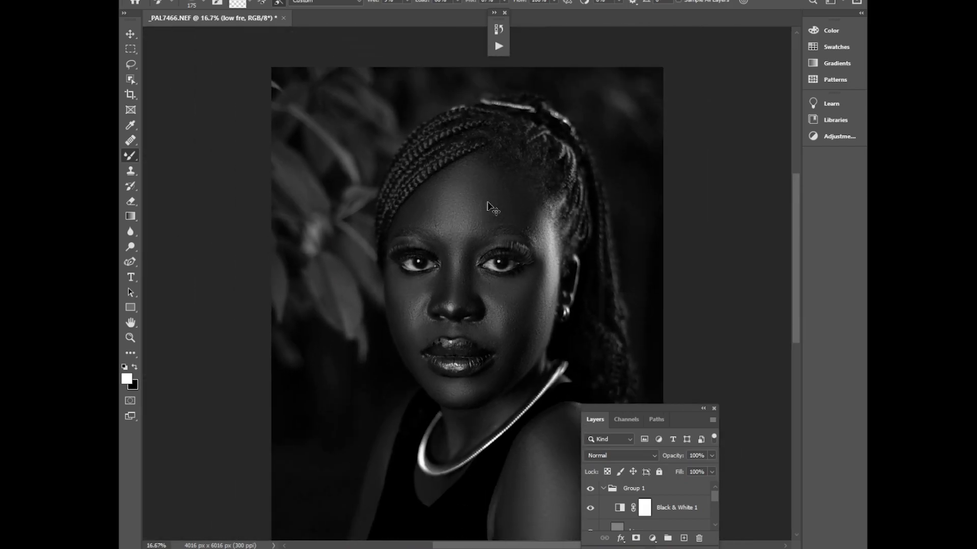
{"action": "key", "text": "ctrl+minus"}
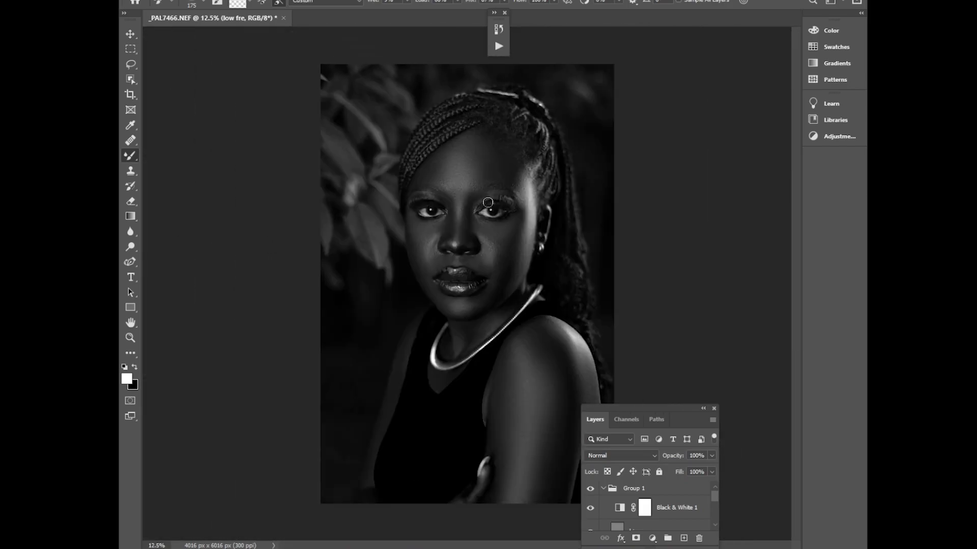
{"action": "left_click", "coordinate": [590, 508]}
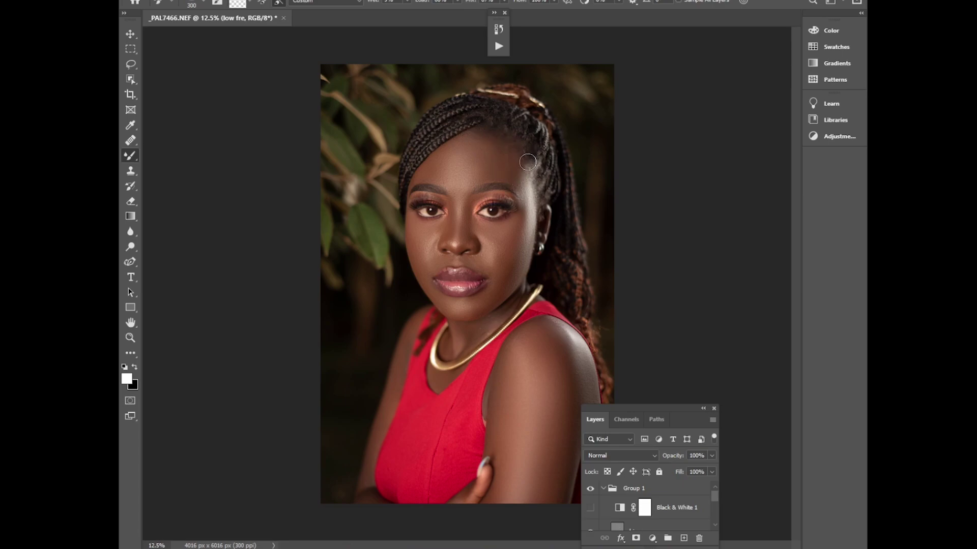
Step: Select the hi grequency layer and show the Black & White 1 layer
{"action": "key", "text": "ctrl+plus"}
{"action": "key", "text": "ctrl+plus"}
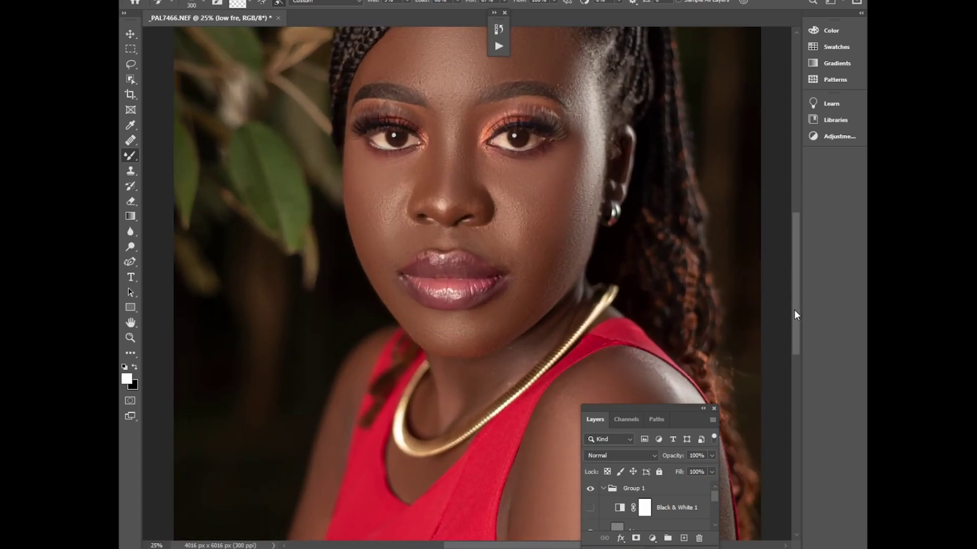
{"action": "left_click_drag", "start_coordinate": [794, 310], "coordinate": [786, 353]}
{"action": "left_click", "coordinate": [641, 531]}
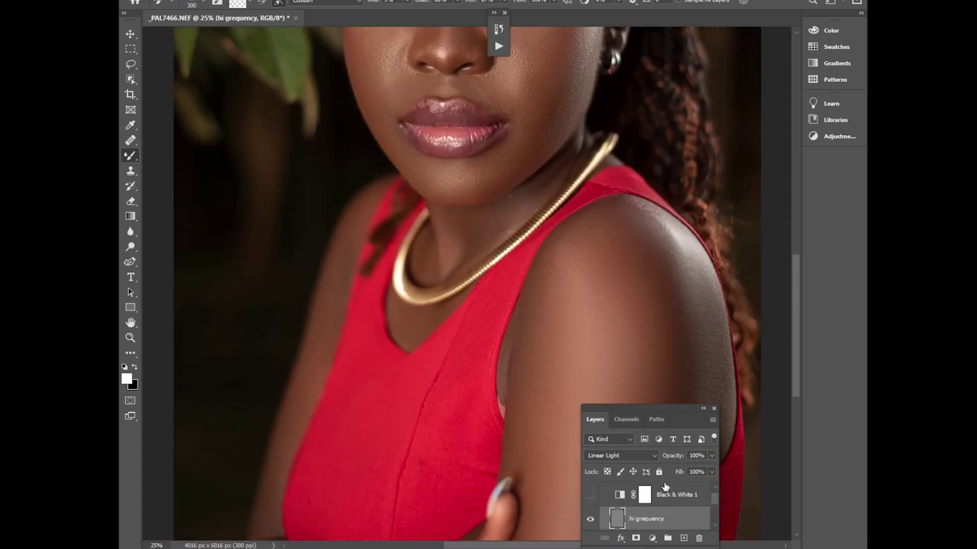
{"action": "left_click", "coordinate": [590, 495]}
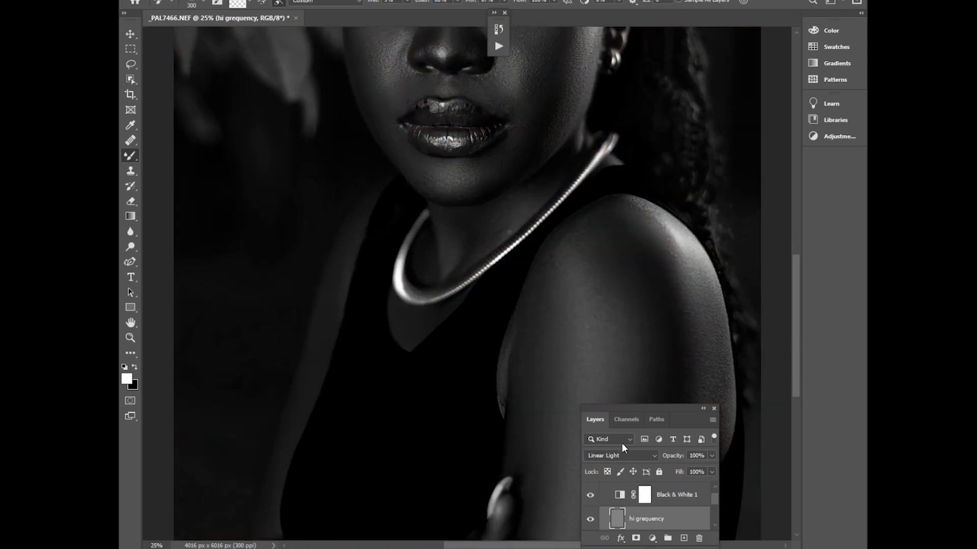
Step: Switch to the Clone Stamp tool with a soft 40 px brush at 0% hardness
{"action": "key", "text": "ctrl+plus"}
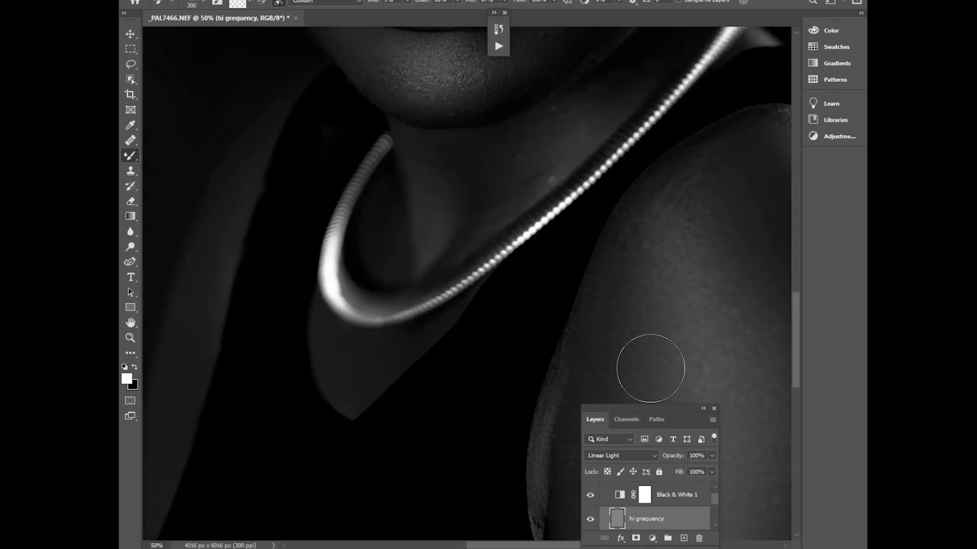
{"action": "left_click_drag", "start_coordinate": [133, 138], "coordinate": [171, 153]}
{"action": "left_click_drag", "start_coordinate": [797, 348], "coordinate": [801, 275]}
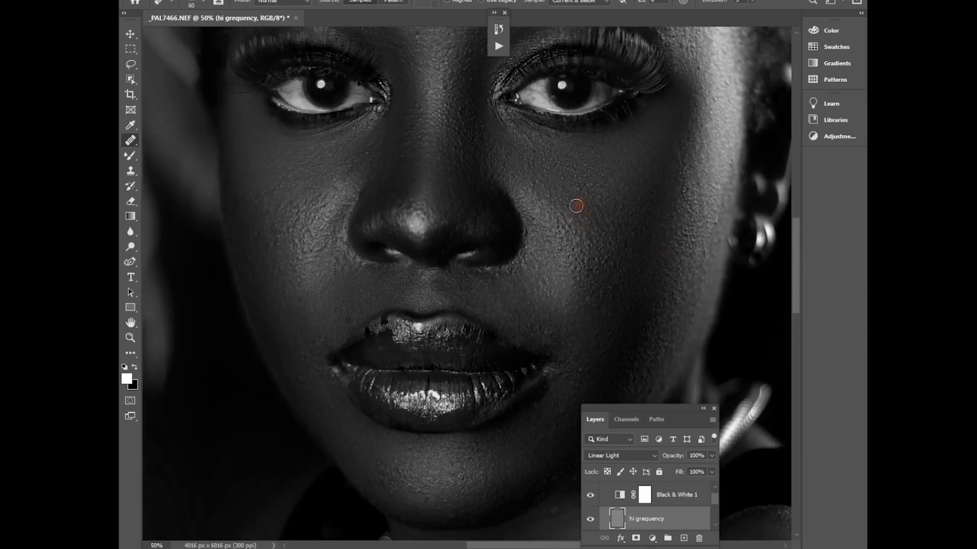
{"action": "key", "text": "ctrl+plus"}
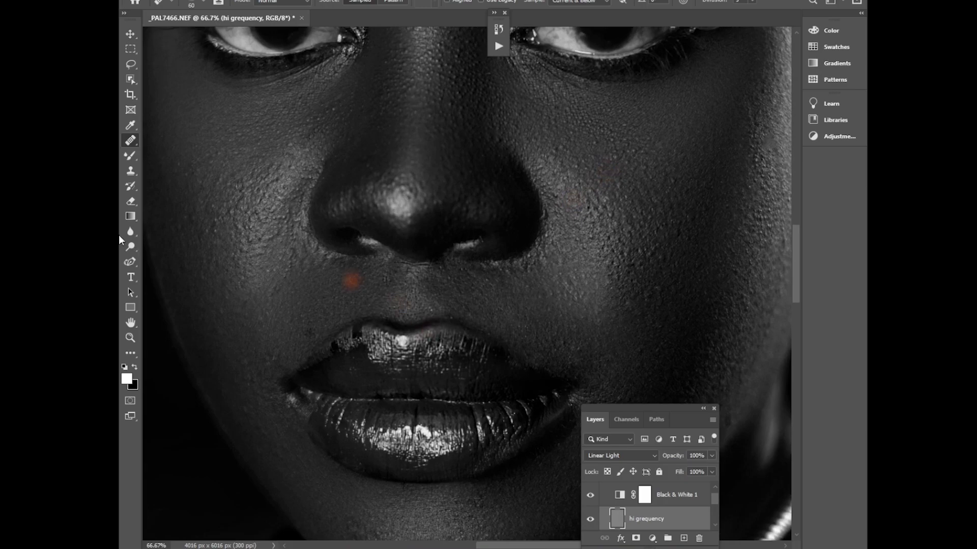
{"action": "right_click", "coordinate": [133, 167]}
{"action": "left_click", "coordinate": [162, 172]}
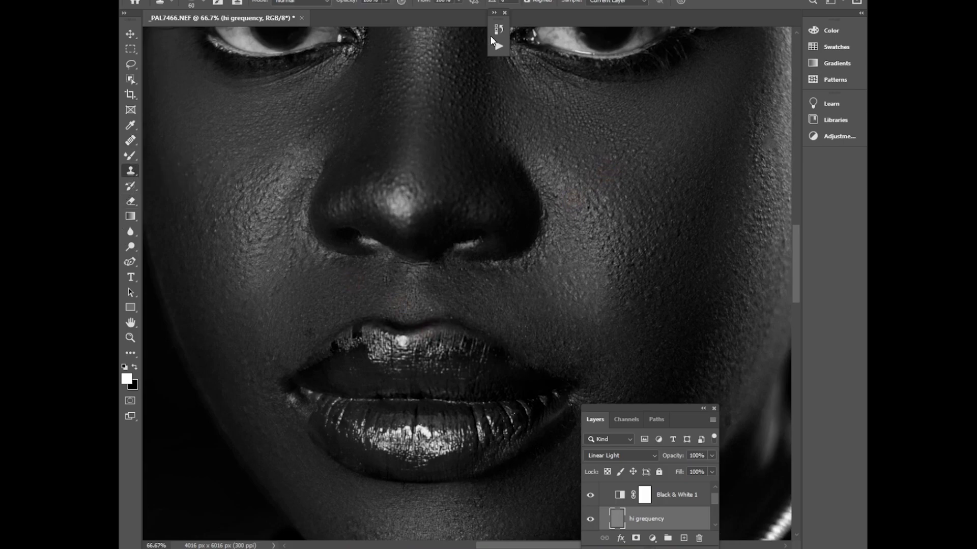
{"action": "left_click", "coordinate": [206, 5]}
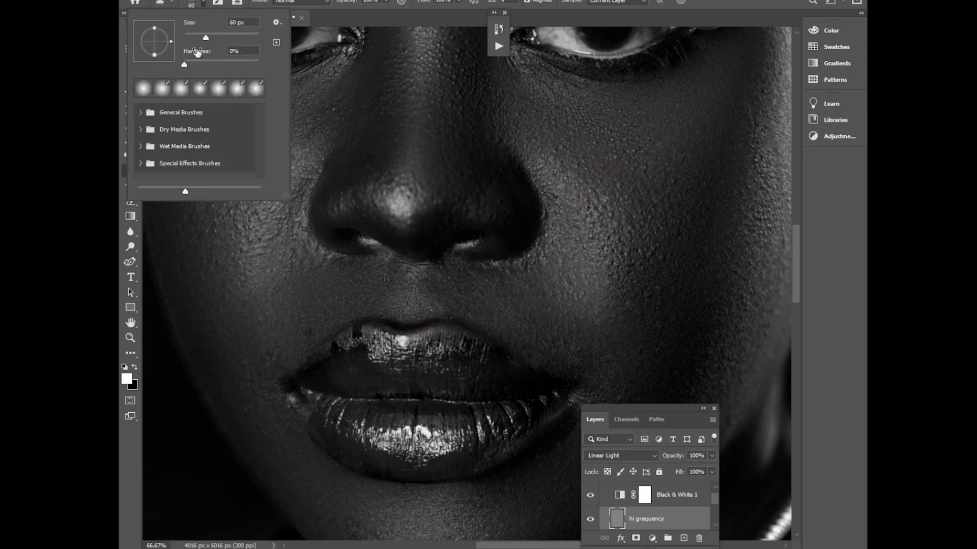
{"action": "left_click", "coordinate": [120, 113]}
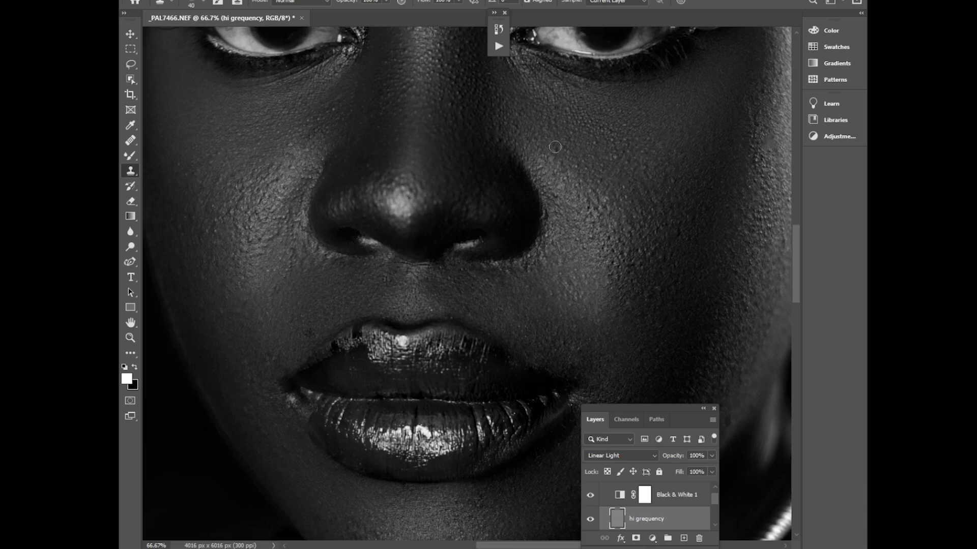
Step: Clone clean skin texture over the spots on the cheek and between the nose and upper lip
{"action": "left_click", "coordinate": [220, 245]}
{"action": "left_click", "coordinate": [428, 295], "text": "alt"}
{"action": "left_click", "coordinate": [449, 278]}
{"action": "left_click", "coordinate": [418, 286], "text": "alt"}
{"action": "left_click", "coordinate": [435, 293]}
{"action": "left_click", "coordinate": [433, 296], "text": "alt"}
{"action": "left_click", "coordinate": [432, 311]}
{"action": "left_click", "coordinate": [457, 303], "text": "alt"}
{"action": "left_click", "coordinate": [488, 282]}
Step: Clone clean skin texture over the lower forehead just above the eyebrows
{"action": "left_click_drag", "start_coordinate": [794, 274], "coordinate": [793, 230]}
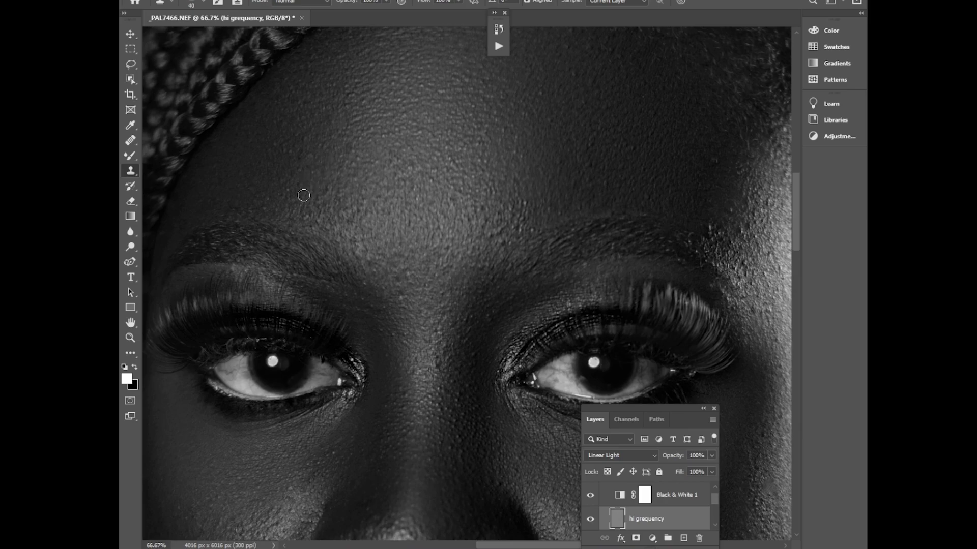
{"action": "left_click", "coordinate": [298, 179], "text": "alt"}
{"action": "left_click", "coordinate": [456, 217], "text": "alt"}
{"action": "left_click", "coordinate": [534, 216]}
{"action": "left_click", "coordinate": [527, 234], "text": "alt"}
{"action": "left_click", "coordinate": [512, 246]}
Step: Clone clean skin texture over the bridge of the nose and the bright temple beside the eye
{"action": "left_click", "coordinate": [504, 243], "text": "alt"}
{"action": "left_click_drag", "start_coordinate": [465, 292], "coordinate": [465, 299]}
{"action": "left_click", "coordinate": [403, 313], "text": "alt"}
{"action": "left_click", "coordinate": [400, 297]}
{"action": "left_click", "coordinate": [406, 315], "text": "alt"}
{"action": "left_click", "coordinate": [433, 298]}
{"action": "left_click", "coordinate": [426, 303], "text": "alt"}
{"action": "left_click", "coordinate": [429, 297]}
{"action": "left_click", "coordinate": [726, 221], "text": "alt"}
{"action": "left_click", "coordinate": [761, 219]}
Step: Clone clean texture over the forehead spots above the eyebrow on the braided hairline side
{"action": "left_click_drag", "start_coordinate": [796, 229], "coordinate": [802, 195]}
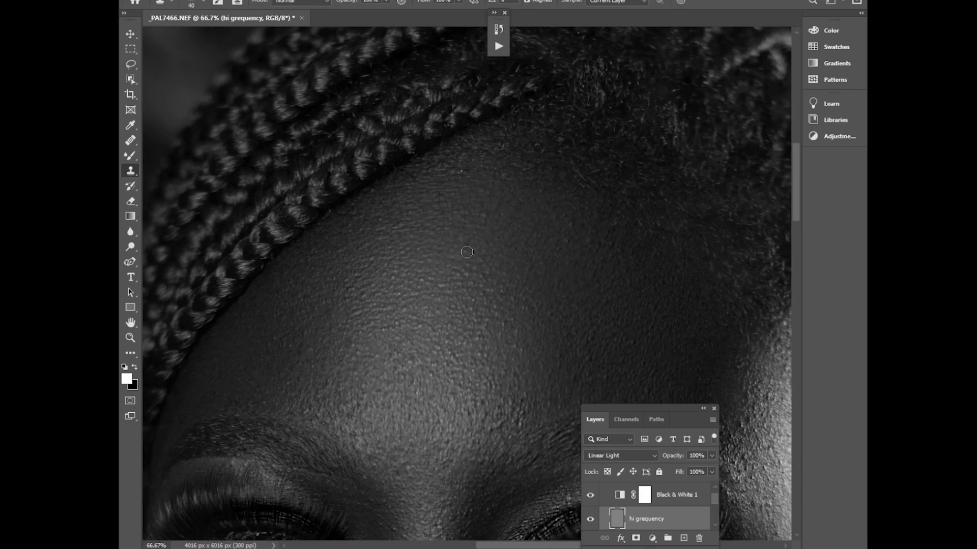
{"action": "left_click", "coordinate": [316, 368], "text": "alt"}
{"action": "left_click_drag", "start_coordinate": [297, 348], "coordinate": [301, 365]}
{"action": "left_click", "coordinate": [304, 378], "text": "alt"}
{"action": "left_click", "coordinate": [264, 407], "text": "alt"}
{"action": "left_click", "coordinate": [271, 401]}
{"action": "left_click", "coordinate": [308, 392], "text": "alt"}
{"action": "left_click_drag", "start_coordinate": [309, 414], "coordinate": [321, 410]}
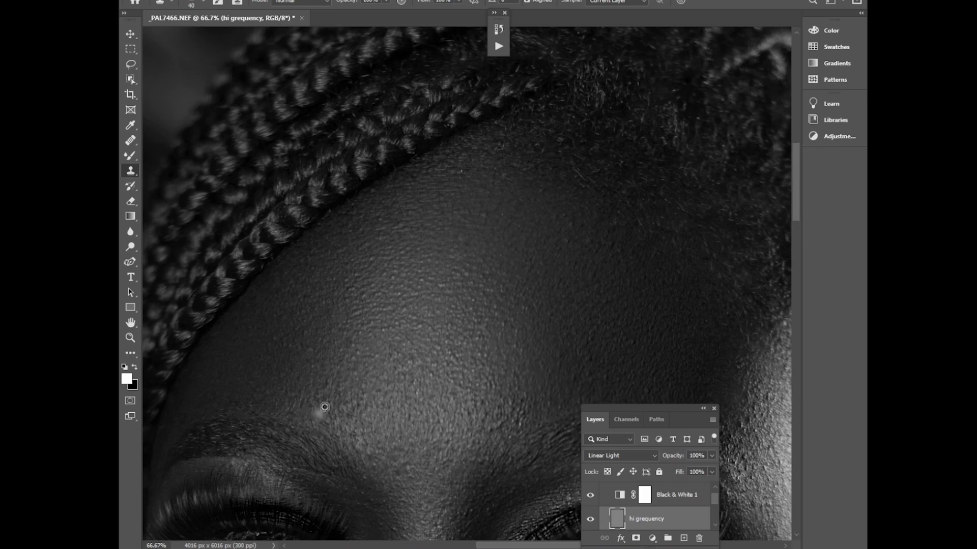
Step: Clone clean skin texture over the uneven spots in the centre of the forehead
{"action": "left_click", "coordinate": [368, 396], "text": "alt"}
{"action": "left_click", "coordinate": [386, 385]}
{"action": "left_click", "coordinate": [409, 360], "text": "alt"}
{"action": "left_click", "coordinate": [386, 390]}
{"action": "left_click", "coordinate": [426, 360], "text": "alt"}
{"action": "left_click_drag", "start_coordinate": [435, 389], "coordinate": [432, 393]}
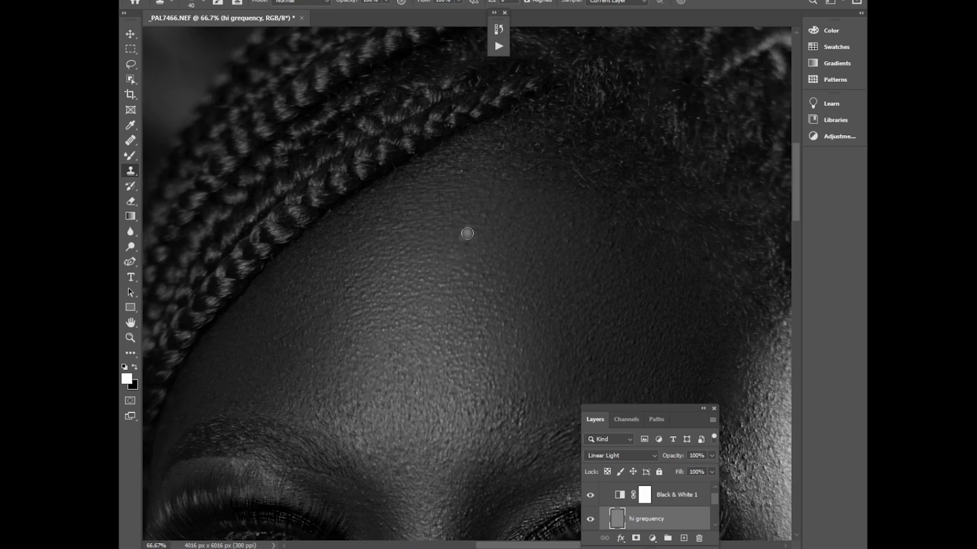
Step: Check the retouched face by toggling the Black & White 1 layer, leaving it hidden
{"action": "scroll", "coordinate": [467, 237], "scroll_direction": "down", "scroll_amount": 3}
{"action": "scroll", "coordinate": [467, 237], "scroll_direction": "down", "scroll_amount": 1}
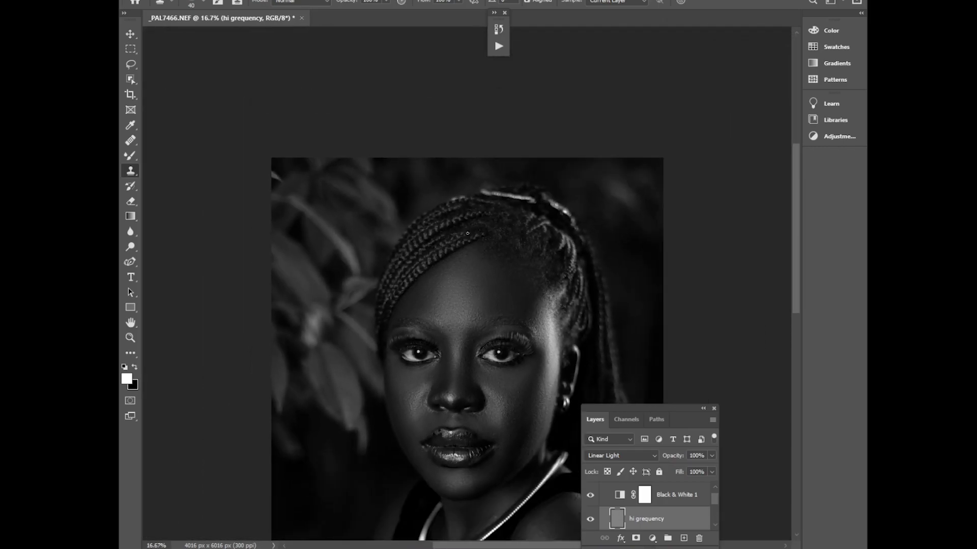
{"action": "left_click", "coordinate": [588, 498]}
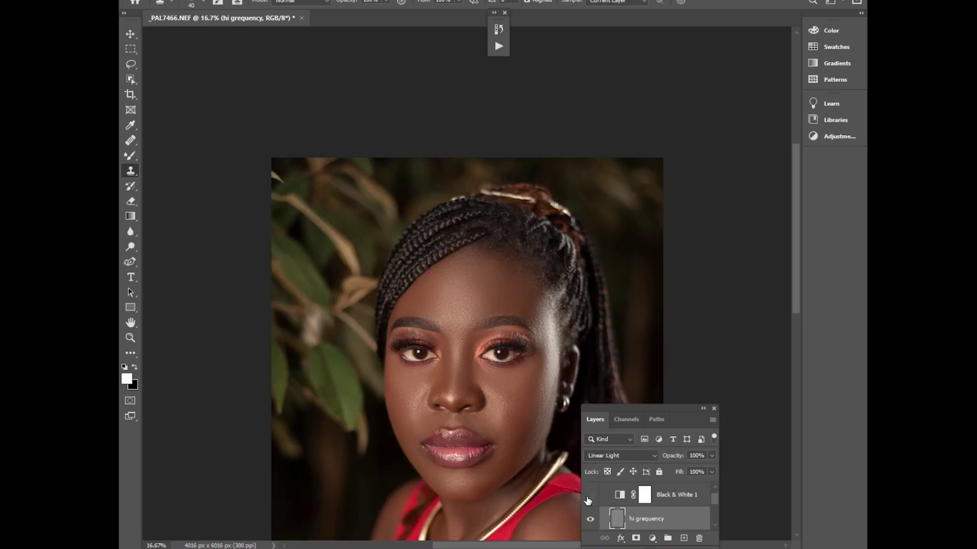
{"action": "left_click", "coordinate": [589, 497]}
{"action": "left_click", "coordinate": [587, 496]}
Step: Clone clean skin texture over the outer part of the cheek on the shaded side of the face
{"action": "key", "text": "ctrl+plus"}
{"action": "key", "text": "ctrl+plus"}
{"action": "key", "text": "ctrl+plus"}
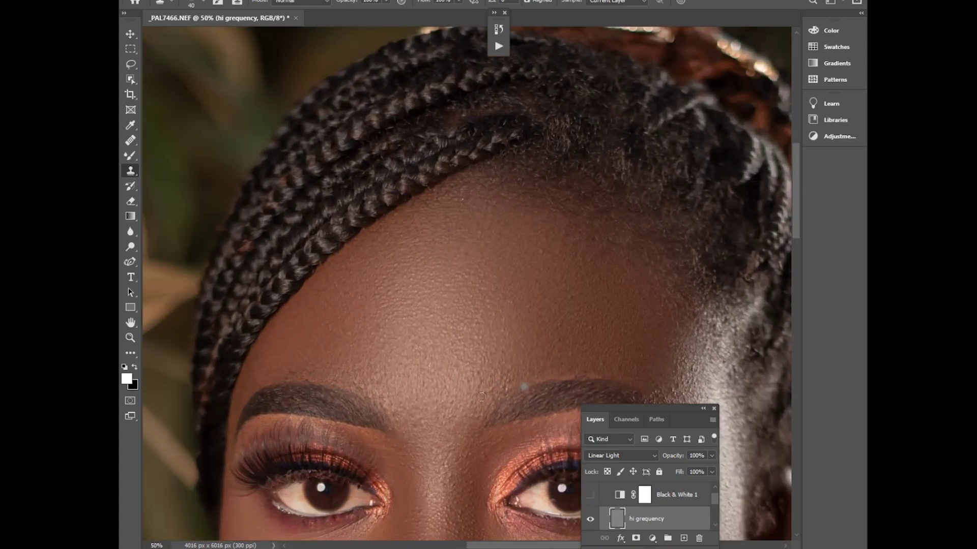
{"action": "left_click", "coordinate": [410, 490], "text": "alt"}
{"action": "left_click_drag", "start_coordinate": [798, 214], "coordinate": [785, 287]}
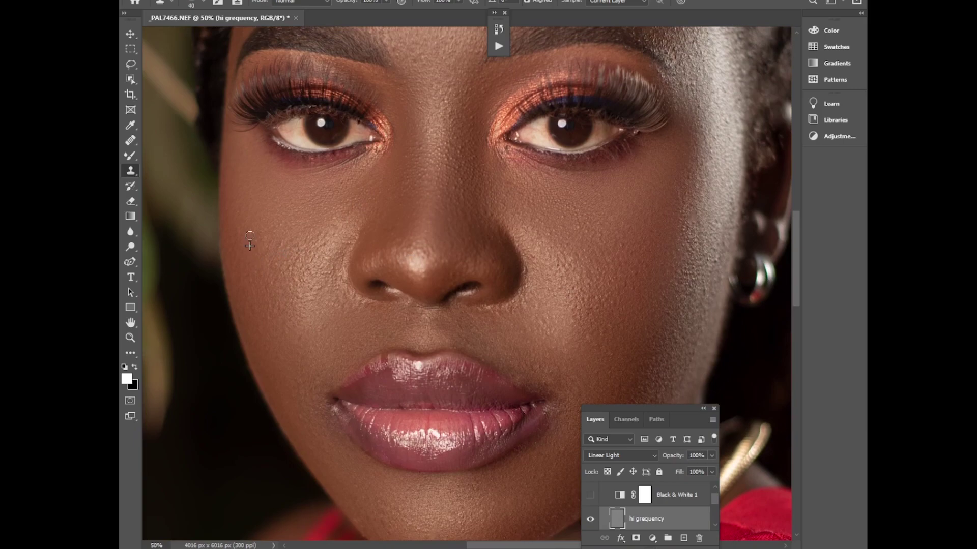
{"action": "left_click", "coordinate": [238, 225], "text": "alt"}
{"action": "left_click", "coordinate": [259, 249]}
Step: Clone clean skin texture over the cheek near the earring and the skin beside the mouth corner
{"action": "left_click_drag", "start_coordinate": [796, 256], "coordinate": [790, 264]}
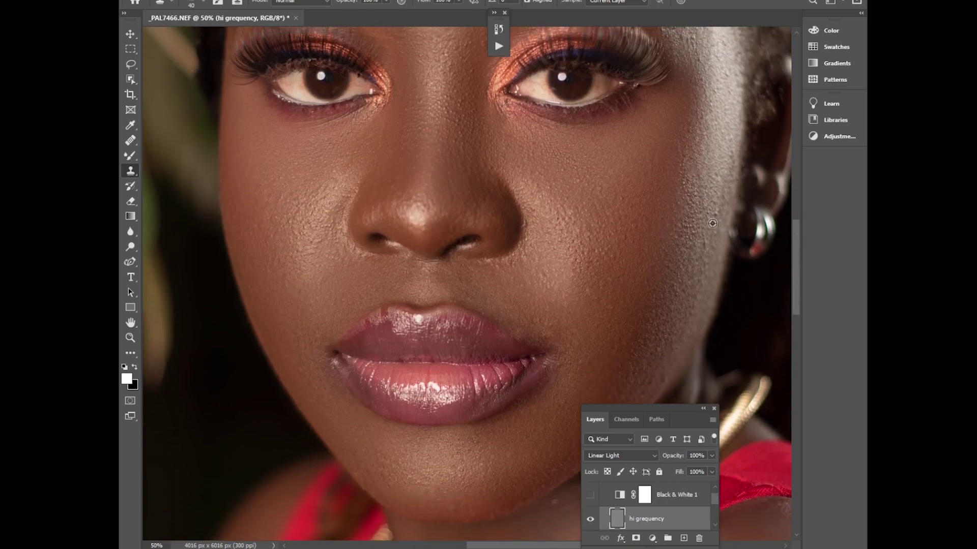
{"action": "left_click", "coordinate": [697, 283], "text": "alt"}
{"action": "left_click", "coordinate": [673, 295]}
{"action": "left_click", "coordinate": [579, 322], "text": "alt"}
{"action": "left_click", "coordinate": [563, 331]}
{"action": "left_click", "coordinate": [586, 292], "text": "alt"}
{"action": "left_click", "coordinate": [569, 320]}
Step: Clone clean skin texture over the rough spots on the chin below the lower lip
{"action": "left_click", "coordinate": [625, 247], "text": "alt"}
{"action": "left_click", "coordinate": [364, 495]}
{"action": "left_click_drag", "start_coordinate": [388, 481], "coordinate": [378, 487]}
{"action": "left_click_drag", "start_coordinate": [395, 436], "coordinate": [356, 442]}
Step: Clone clean skin texture over the cheek beside the mouth and the side edge of the chin
{"action": "left_click_drag", "start_coordinate": [795, 263], "coordinate": [791, 292]}
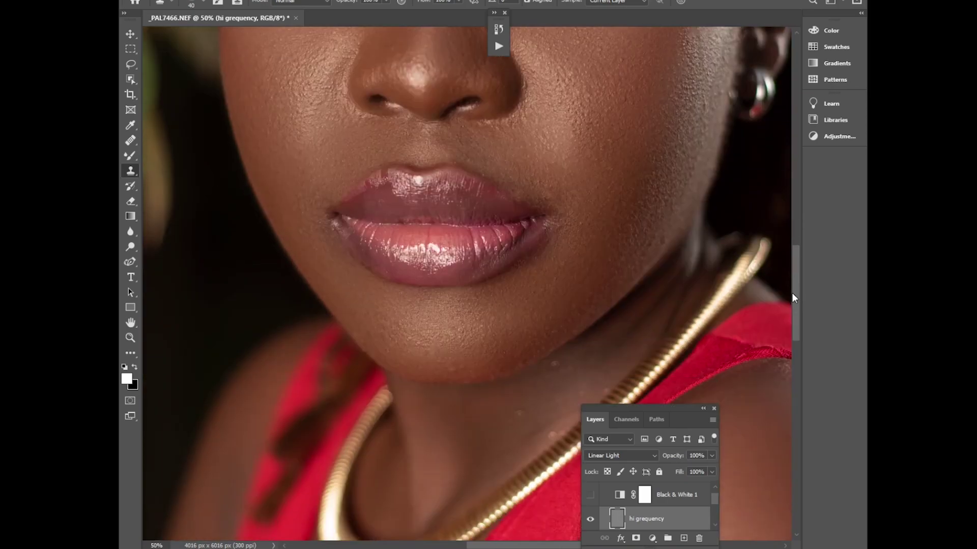
{"action": "mouse_move", "coordinate": [593, 201]}
{"action": "left_mouse_down"}
{"action": "mouse_move", "coordinate": [598, 180]}
{"action": "mouse_move", "coordinate": [567, 192]}
{"action": "mouse_move", "coordinate": [559, 178]}
{"action": "mouse_move", "coordinate": [546, 183]}
{"action": "mouse_move", "coordinate": [513, 164]}
{"action": "mouse_move", "coordinate": [529, 146]}
{"action": "left_mouse_up"}
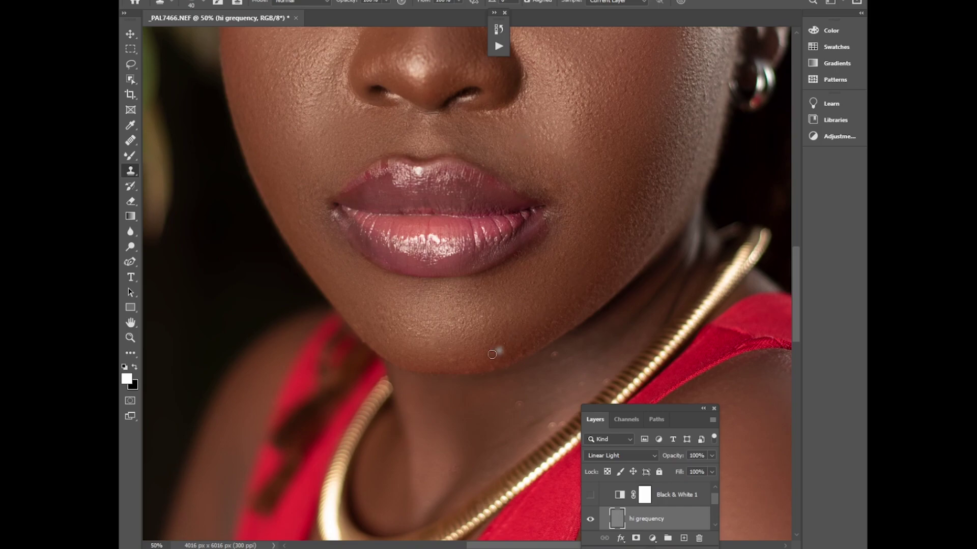
{"action": "left_click", "coordinate": [381, 344], "text": "alt"}
{"action": "left_click", "coordinate": [398, 339]}
{"action": "mouse_move", "coordinate": [389, 334]}
{"action": "left_mouse_down"}
{"action": "mouse_move", "coordinate": [396, 309]}
{"action": "mouse_move", "coordinate": [381, 337]}
{"action": "mouse_move", "coordinate": [361, 329]}
{"action": "left_mouse_up"}
{"action": "left_click", "coordinate": [381, 336], "text": "alt"}
Step: Clone away the small light spots on the neck between the jawline and the necklace
{"action": "left_click", "coordinate": [555, 369], "text": "alt"}
{"action": "left_click_drag", "start_coordinate": [556, 353], "coordinate": [552, 360]}
{"action": "mouse_move", "coordinate": [519, 408]}
{"action": "left_mouse_down"}
{"action": "mouse_move", "coordinate": [545, 395]}
{"action": "mouse_move", "coordinate": [562, 425]}
{"action": "left_mouse_up"}
{"action": "left_click", "coordinate": [544, 396], "text": "alt"}
{"action": "left_click", "coordinate": [557, 411], "text": "alt"}
{"action": "left_click", "coordinate": [479, 453], "text": "alt"}
{"action": "left_click", "coordinate": [745, 283]}
Step: Clone clean skin texture over the bright highlight between the eye and the ear
{"action": "left_click_drag", "start_coordinate": [792, 292], "coordinate": [800, 225]}
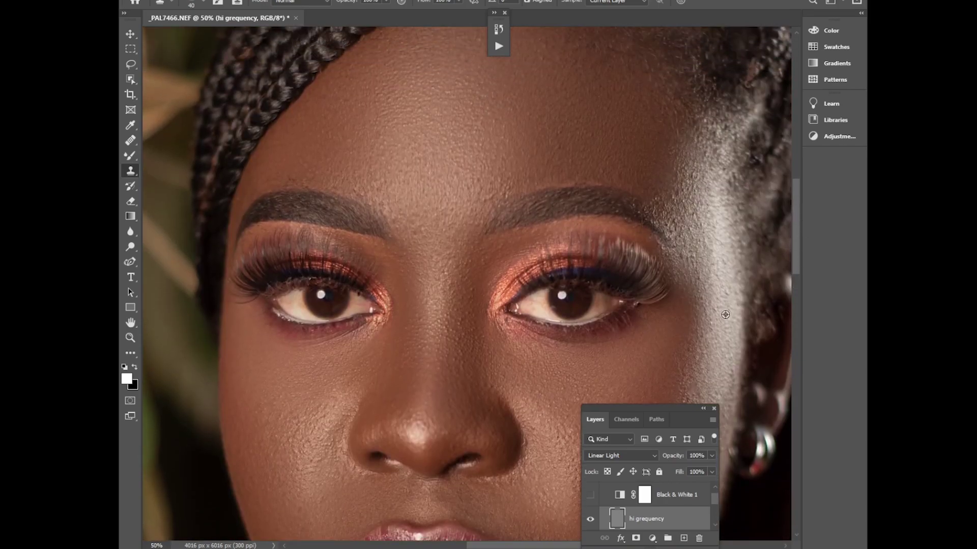
{"action": "left_click", "coordinate": [714, 330]}
{"action": "left_click", "coordinate": [727, 310], "text": "alt"}
{"action": "left_click_drag", "start_coordinate": [726, 287], "coordinate": [727, 293]}
{"action": "key", "text": "ctrl+minus"}
{"action": "key", "text": "ctrl+minus"}
{"action": "key", "text": "ctrl+minus"}
{"action": "key", "text": "ctrl+minus"}
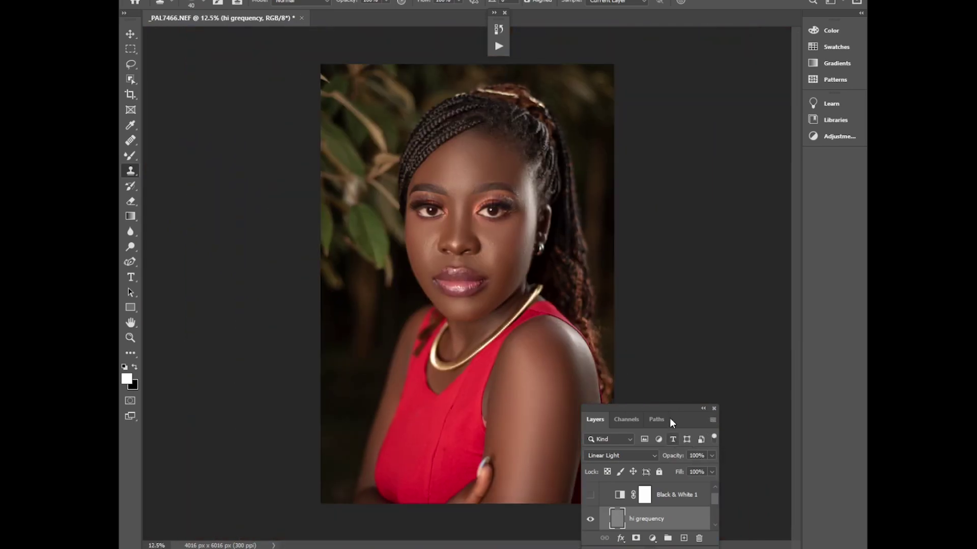
Step: Clone clean skin texture over the rough patches on the cheek between the nose and the earring
{"action": "key", "text": "ctrl+plus"}
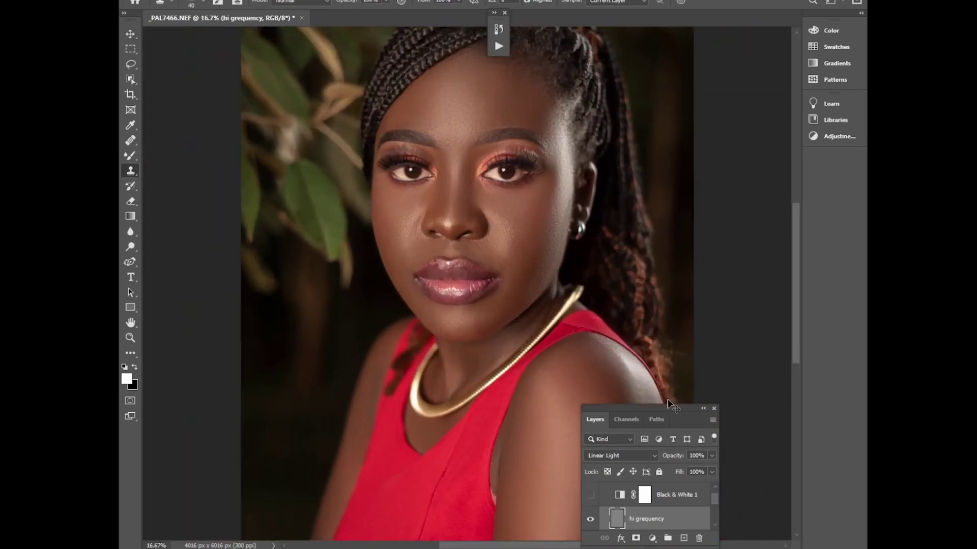
{"action": "key", "text": "ctrl+plus"}
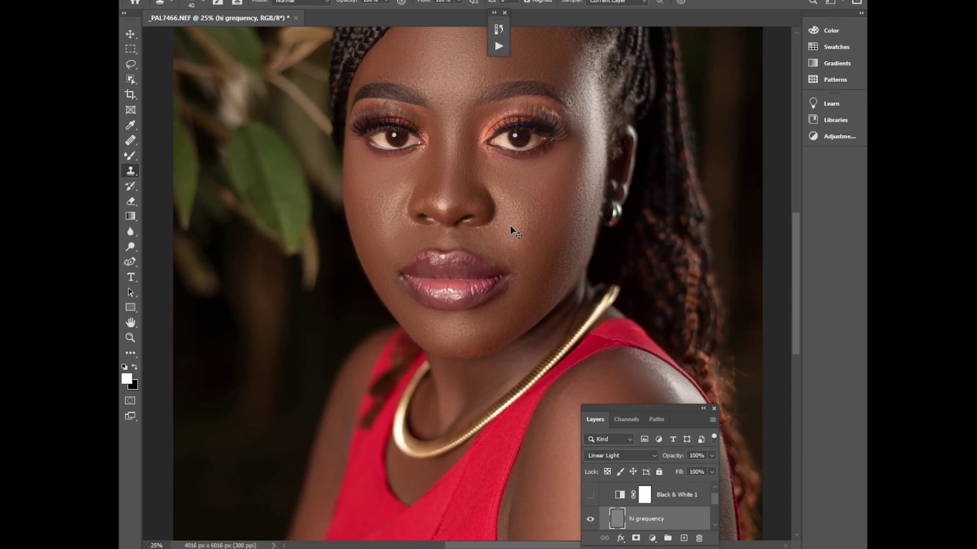
{"action": "key", "text": "ctrl+plus"}
{"action": "key", "text": "ctrl+plus"}
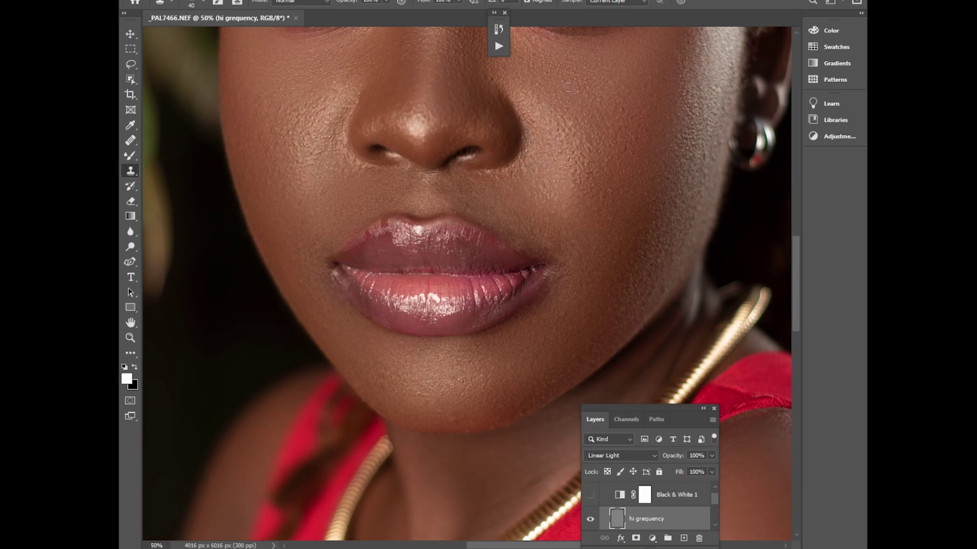
{"action": "left_click", "coordinate": [623, 109]}
{"action": "left_click", "coordinate": [620, 167], "text": "alt"}
{"action": "left_click", "coordinate": [610, 158]}
{"action": "left_click", "coordinate": [611, 175], "text": "alt"}
{"action": "left_click", "coordinate": [602, 153]}
Step: Clone clean skin texture over the area around the corner of the mouth and the adjoining lower cheek
{"action": "left_click", "coordinate": [539, 322], "text": "alt"}
{"action": "left_click", "coordinate": [562, 310]}
{"action": "left_click", "coordinate": [565, 316], "text": "alt"}
{"action": "left_click_drag", "start_coordinate": [574, 300], "coordinate": [561, 293]}
{"action": "left_click", "coordinate": [562, 293], "text": "alt"}
{"action": "left_click", "coordinate": [590, 259]}
{"action": "key", "text": "ctrl+minus"}
{"action": "key", "text": "ctrl+minus"}
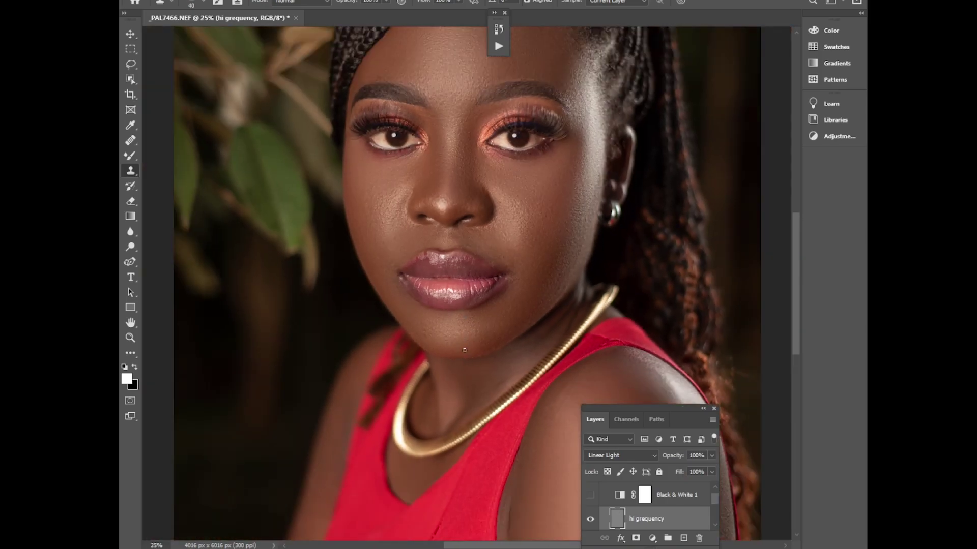
Step: Move the floating layer list up beside the face, then select and collapse Group 1
{"action": "left_click_drag", "start_coordinate": [683, 407], "coordinate": [723, 163]}
{"action": "left_click", "coordinate": [650, 246]}
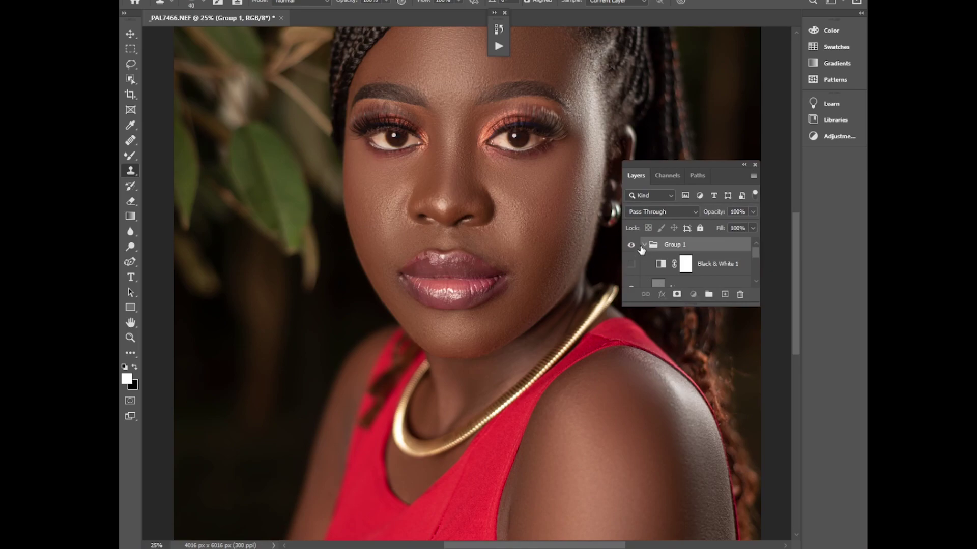
{"action": "left_click", "coordinate": [643, 245]}
Step: Toggle Group 1's visibility to compare the skin with and without the frequency separation retouching
{"action": "left_click", "coordinate": [632, 245]}
{"action": "left_click", "coordinate": [633, 247]}
{"action": "left_click", "coordinate": [632, 246]}
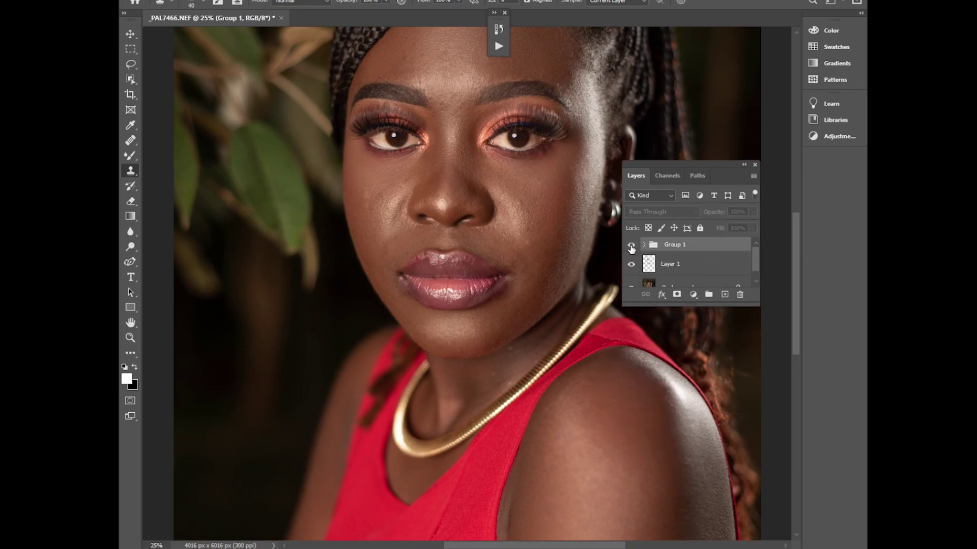
{"action": "left_click", "coordinate": [631, 247]}
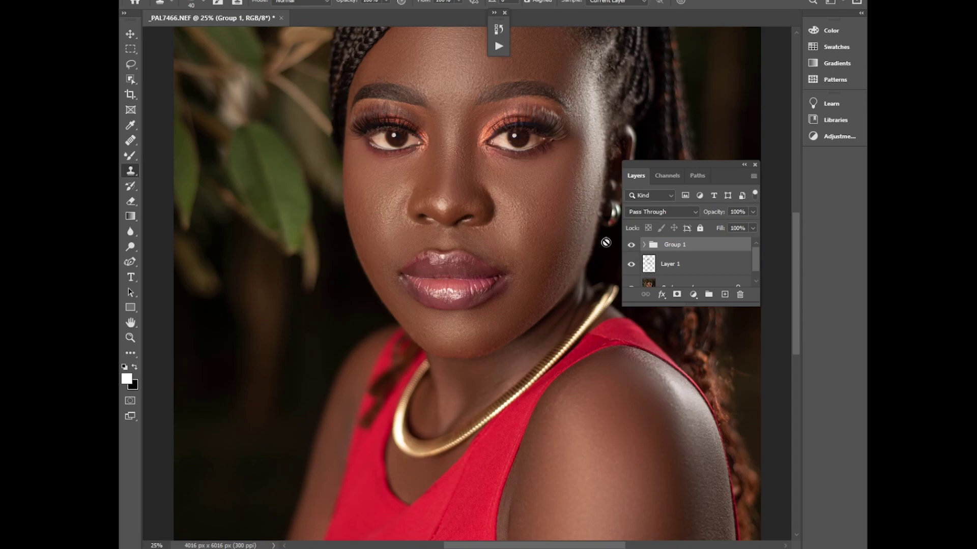
Step: Toggle the visibility of Group 1 and Layer 1 to compare the original portrait with the retouched skin, leaving both shown
{"action": "left_click", "coordinate": [632, 247]}
{"action": "left_click", "coordinate": [630, 247]}
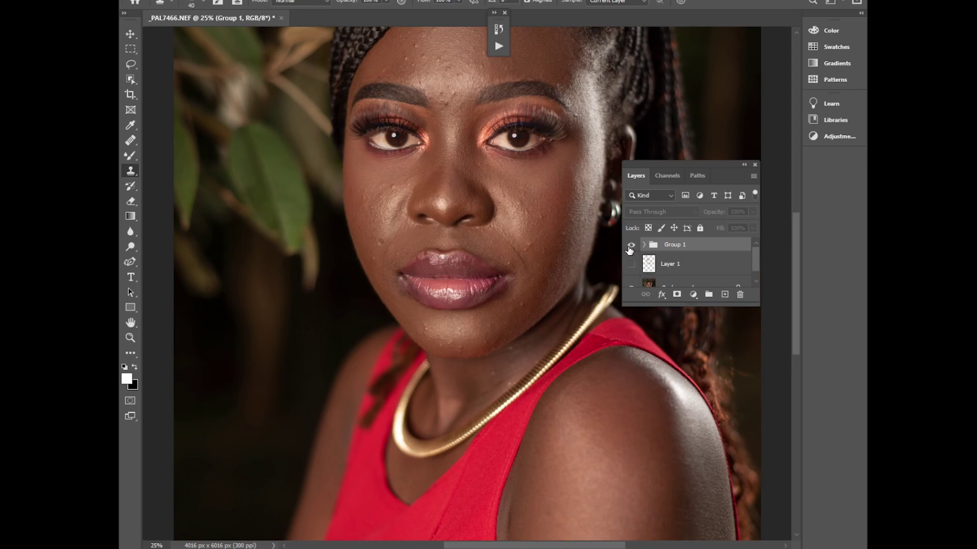
{"action": "left_click", "coordinate": [629, 247]}
{"action": "left_click", "coordinate": [629, 248]}
{"action": "left_click", "coordinate": [630, 248]}
{"action": "left_click", "coordinate": [630, 246]}
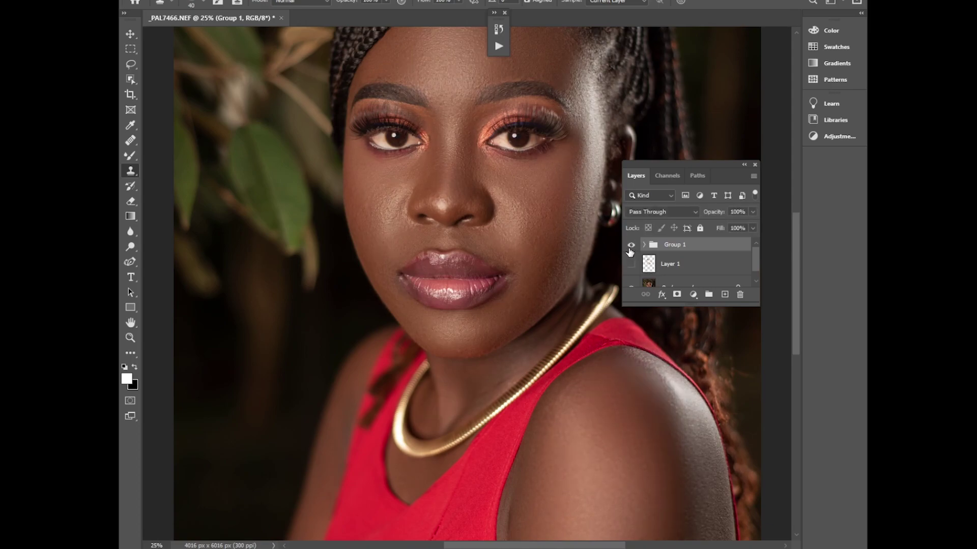
{"action": "left_click", "coordinate": [630, 248]}
{"action": "left_click", "coordinate": [631, 246]}
{"action": "left_click", "coordinate": [631, 245]}
{"action": "left_click", "coordinate": [631, 246]}
{"action": "left_click", "coordinate": [631, 247]}
{"action": "left_click", "coordinate": [631, 247]}
{"action": "left_click", "coordinate": [630, 249]}
{"action": "left_click", "coordinate": [630, 251]}
{"action": "key", "text": "ctrl+minus"}
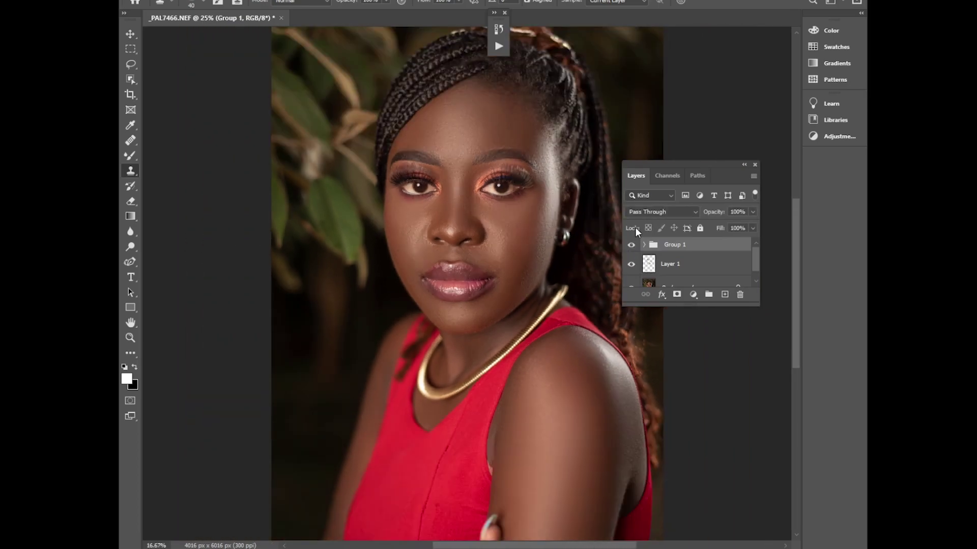